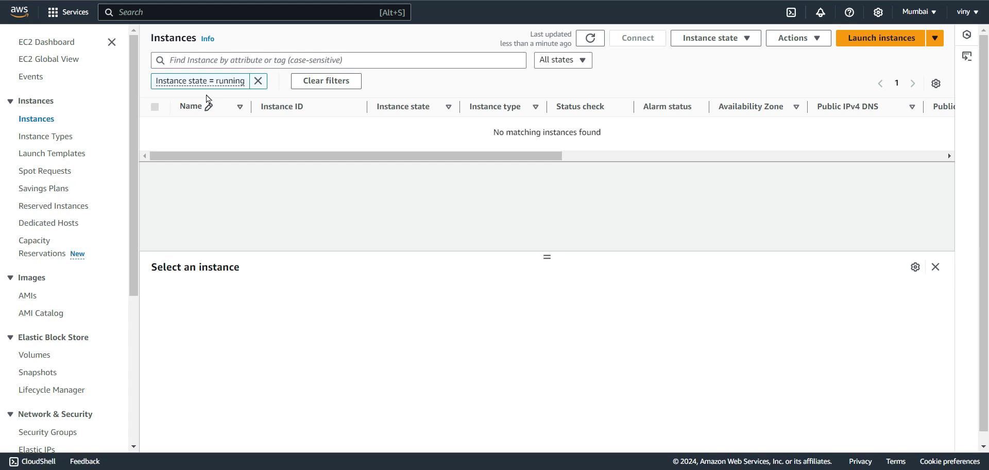
- Go to the VPC service from the console home page and open the form for creating a new VPC
left_click(19, 16)
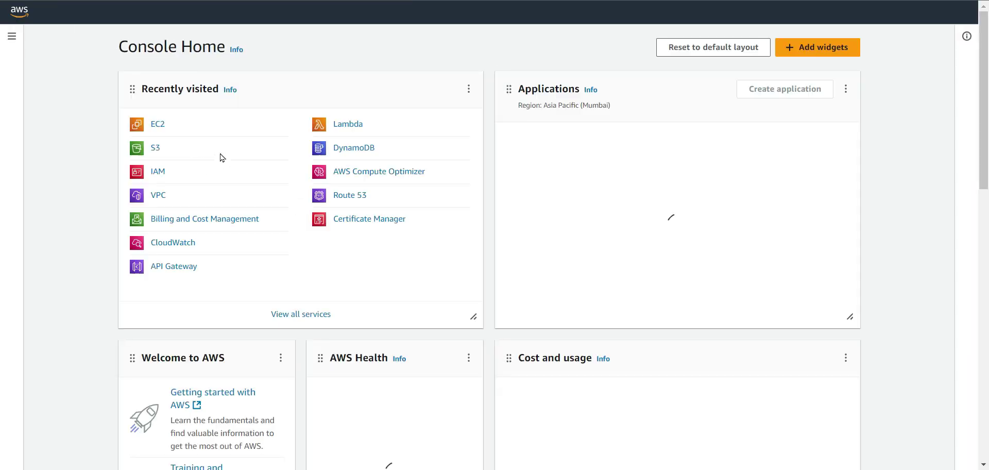
left_click(155, 195)
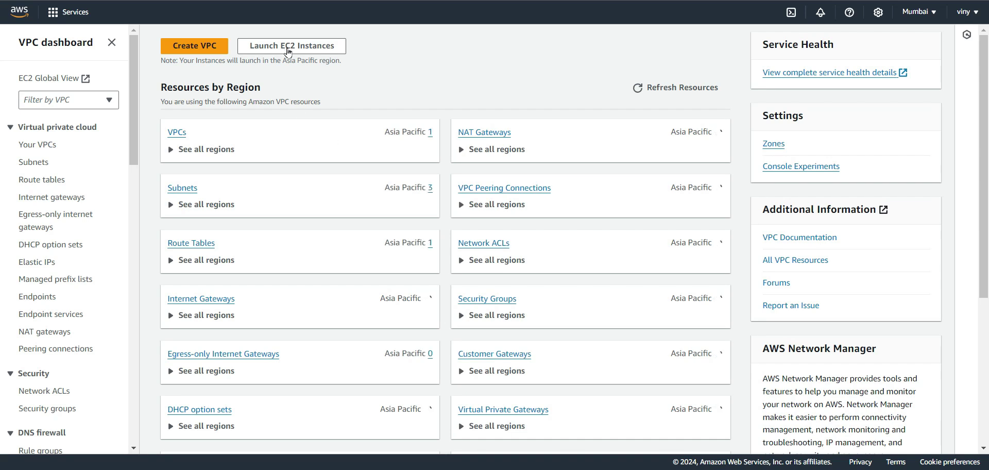
left_click(210, 49)
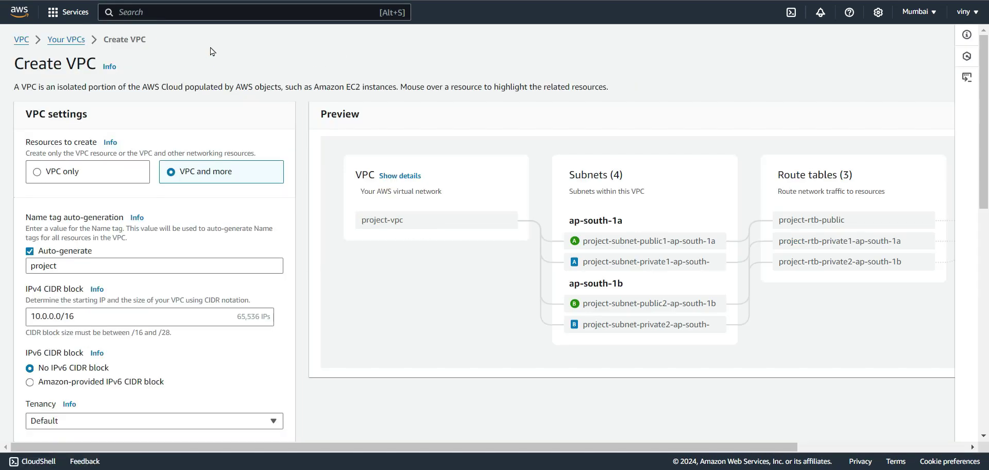
- Set the VPC's auto-generated name tag to VPC-web and its IPv4 CIDR block to 10.0.0.0/24
double_click(91, 262)
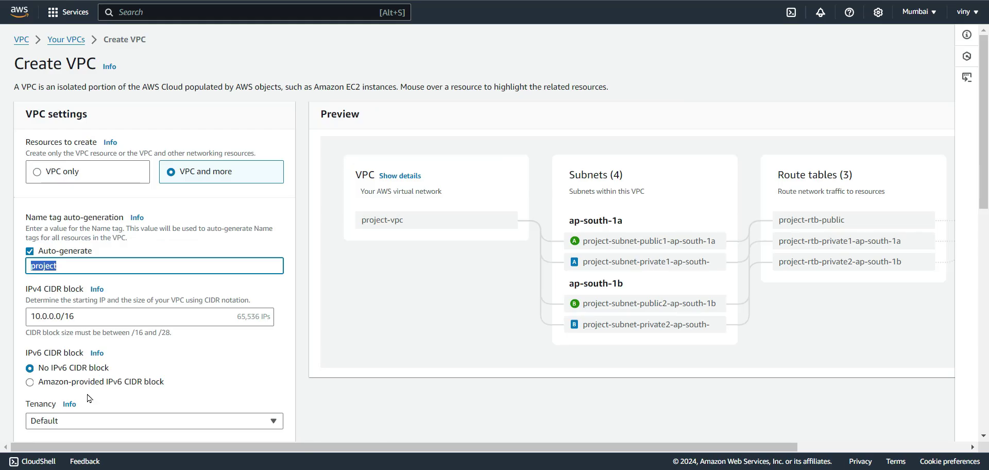
type("VPC")
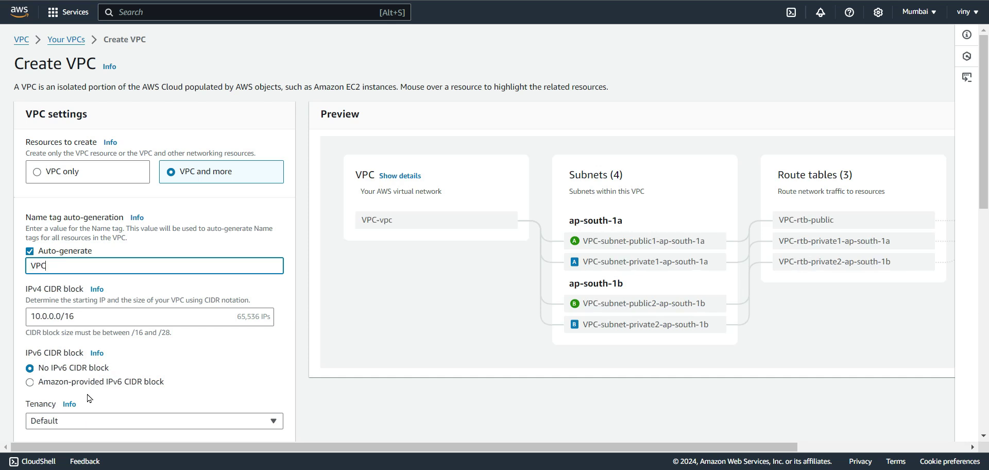
type("-we")
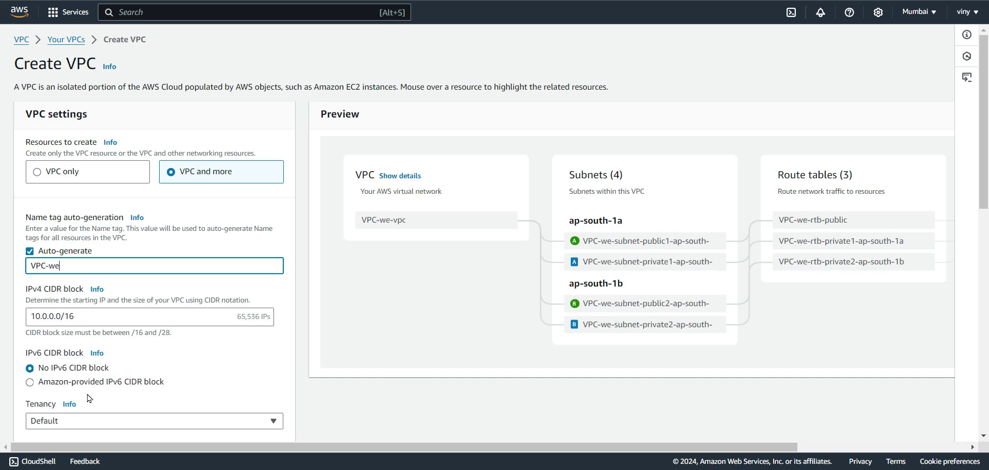
type("b")
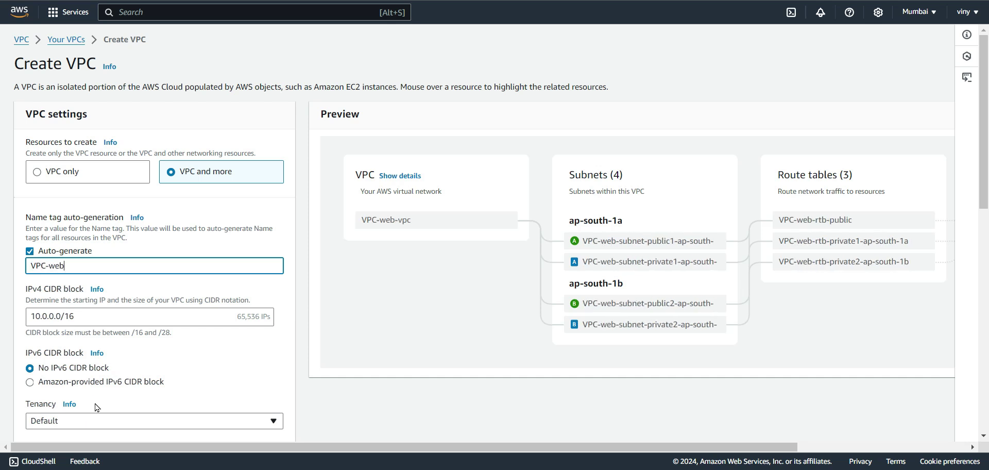
left_click(72, 316)
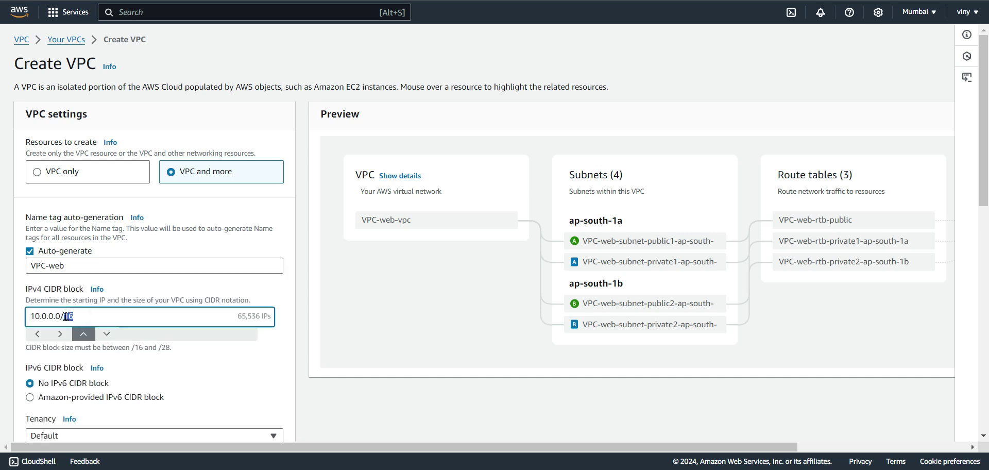
type("24")
- Set the number of Availability Zones to 1, expand the zone customization, and set the number of private subnets to 0
scroll(333, 361, "down", 3)
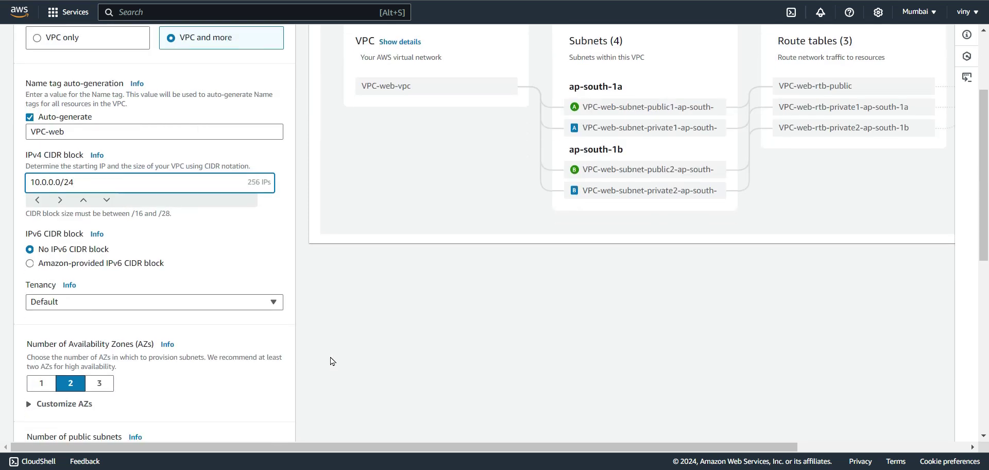
scroll(298, 278, "down", 1)
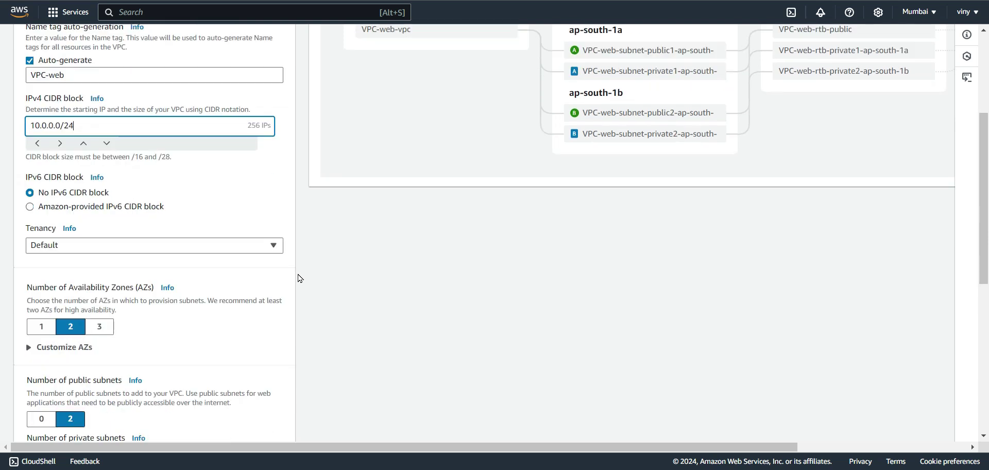
scroll(257, 225, "down", 1)
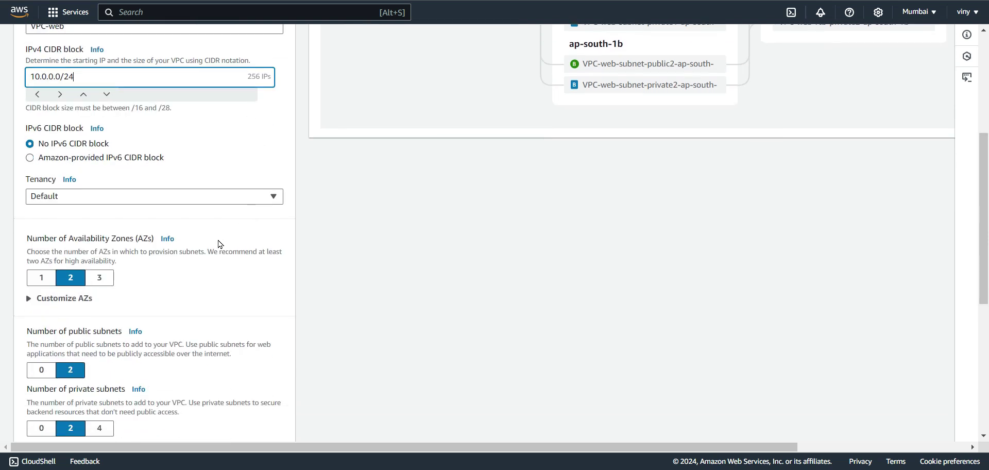
scroll(219, 244, "down", 1)
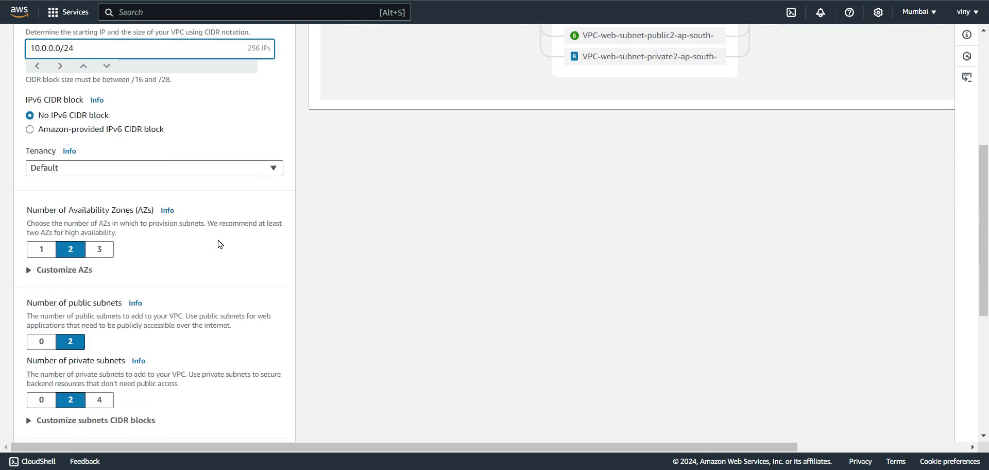
left_click(31, 275)
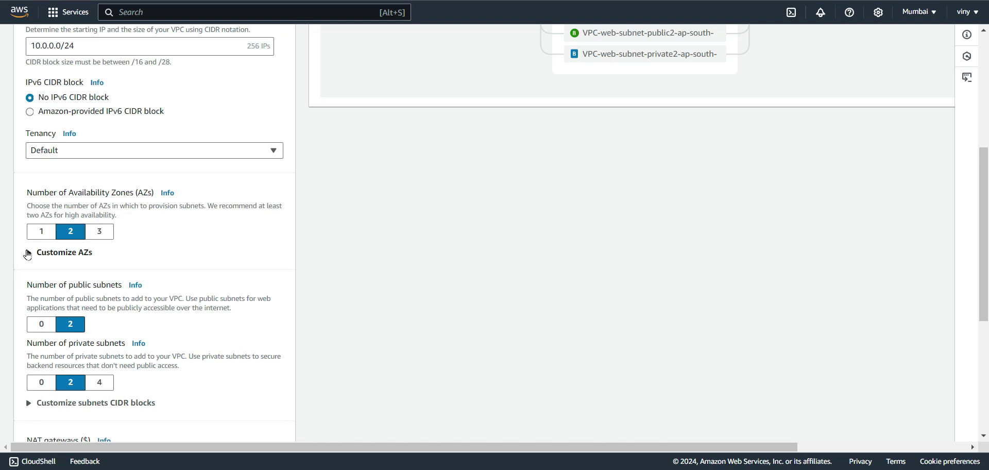
left_click(31, 236)
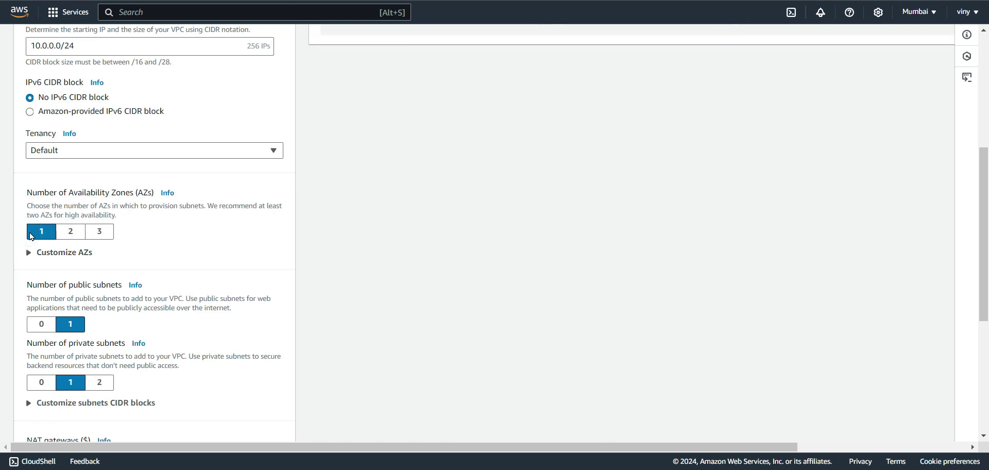
left_click(30, 257)
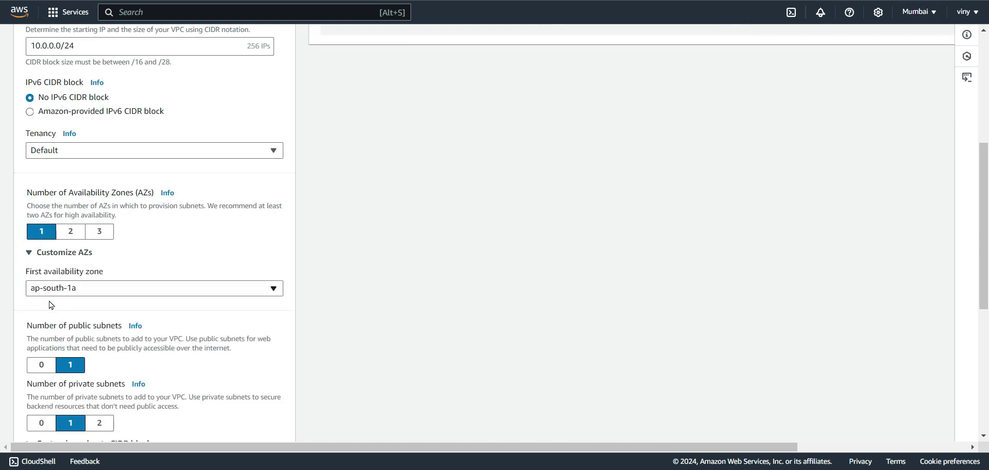
scroll(51, 304, "down", 2)
left_click(44, 334)
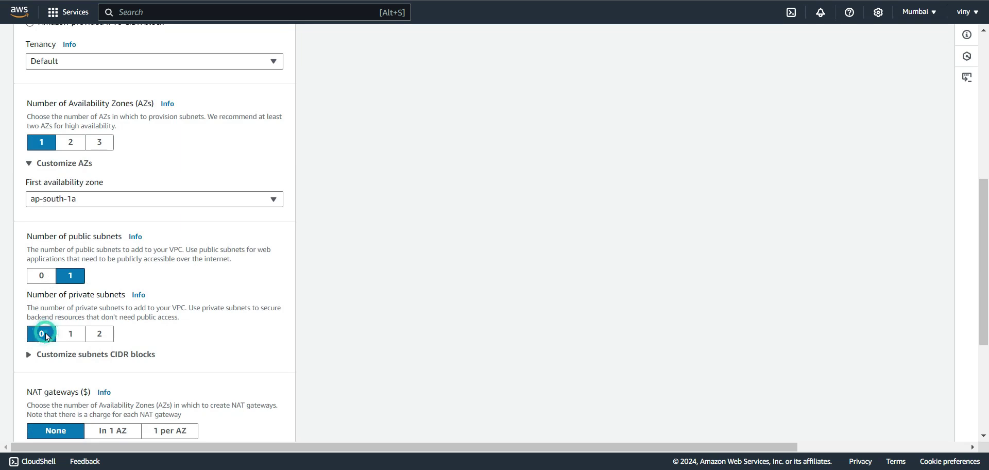
- Review the remaining VPC-web settings and create the VPC with its networking resources
scroll(45, 335, "down", 3)
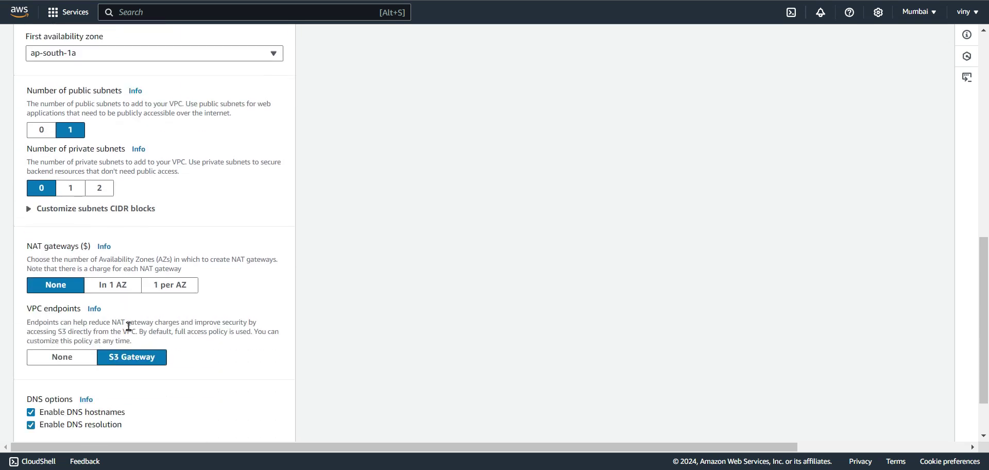
scroll(129, 326, "down", 2)
scroll(129, 325, "up", 7)
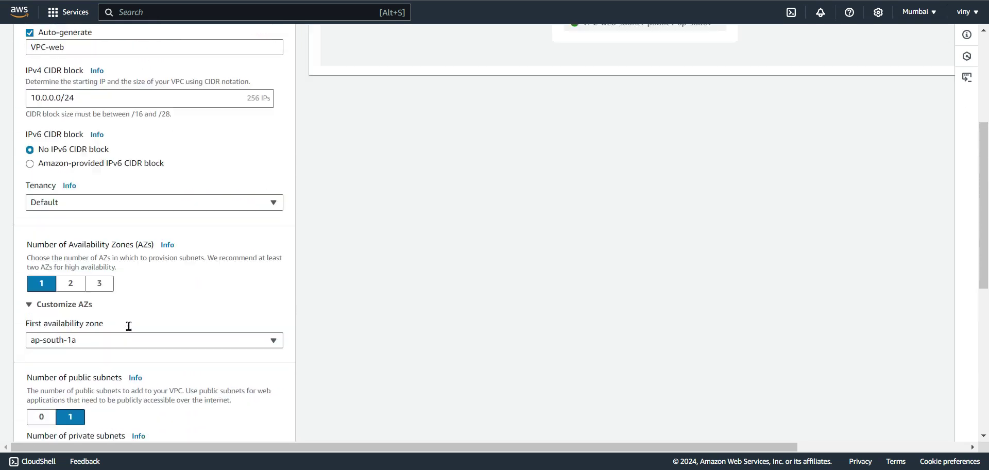
scroll(129, 326, "up", 4)
scroll(128, 326, "down", 10)
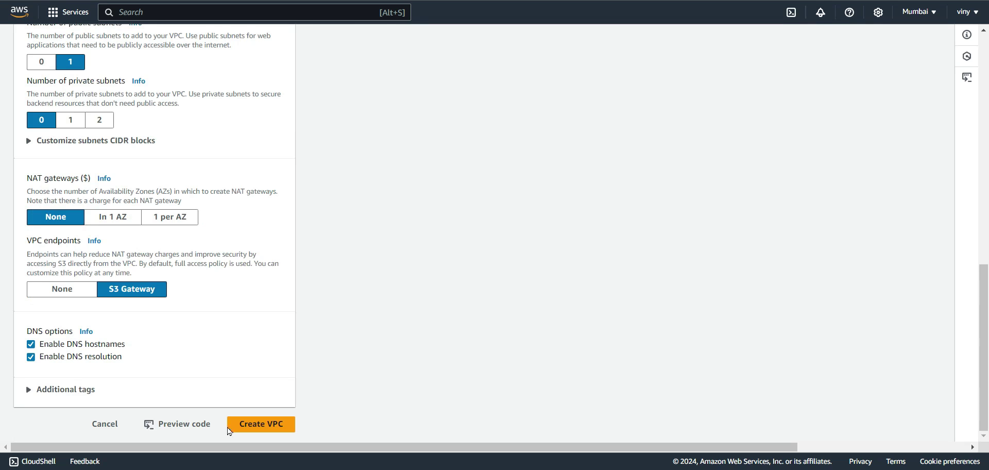
left_click(242, 430)
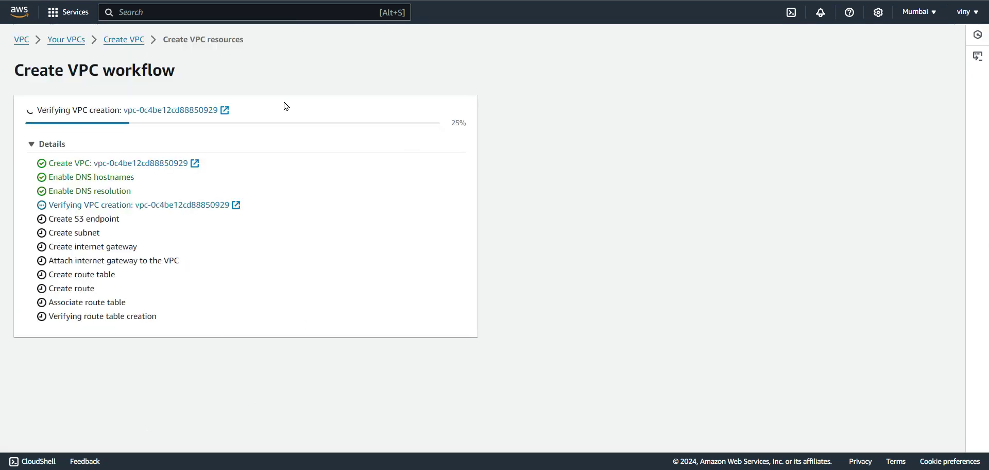
- Open the list of VPCs, duplicate its browser tab, and switch the region to US East (Ohio)
left_click(50, 39)
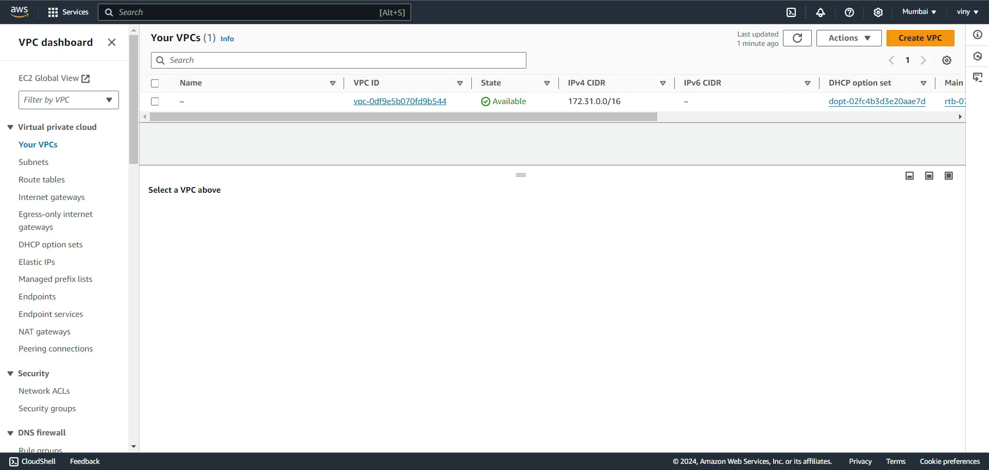
right_click(368, 0)
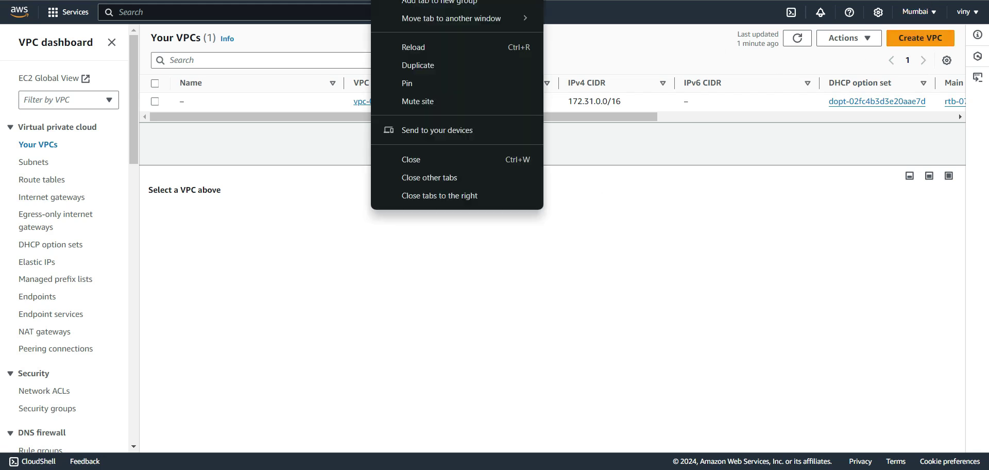
left_click(450, 68)
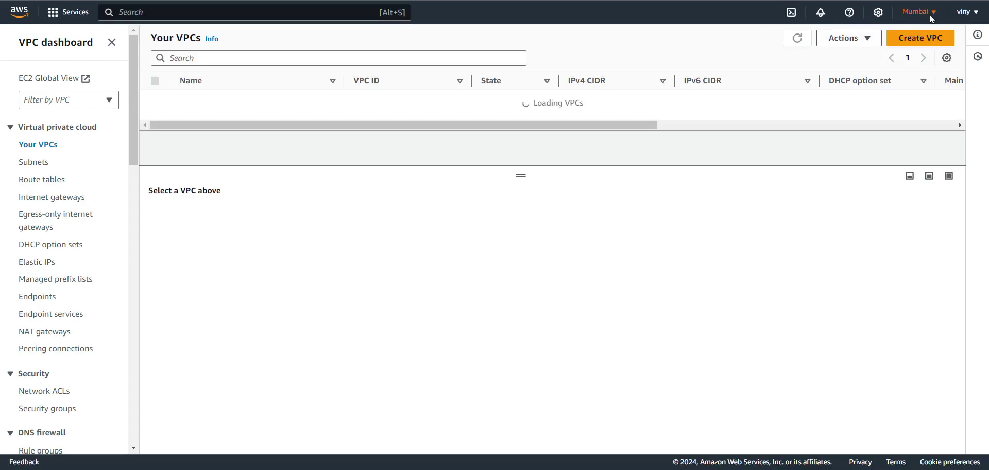
left_click(930, 17)
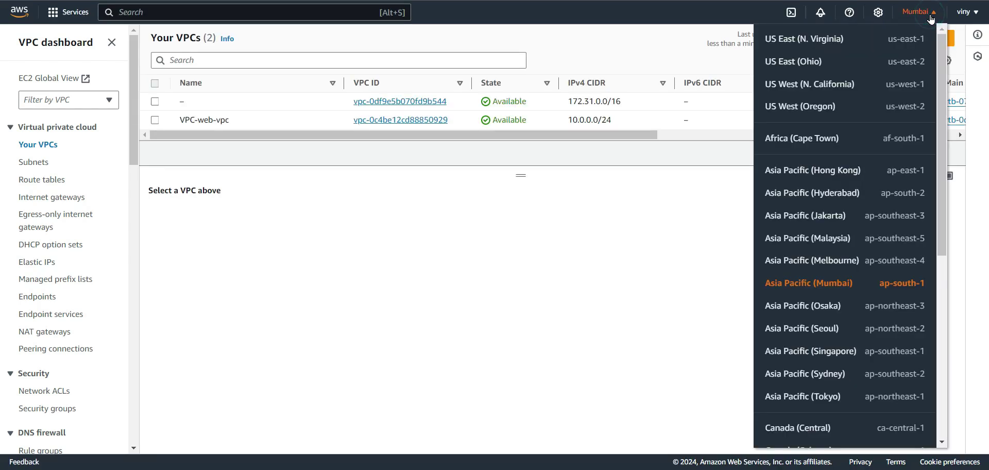
left_click(801, 65)
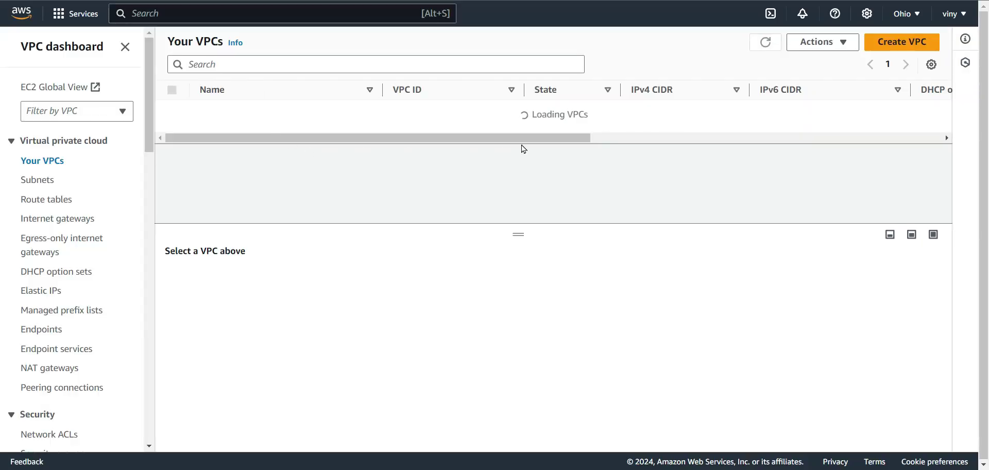
- Start a new VPC in Ohio with the "VPC and more" option and set its auto-generated name tag to VPC-db
left_click(913, 40)
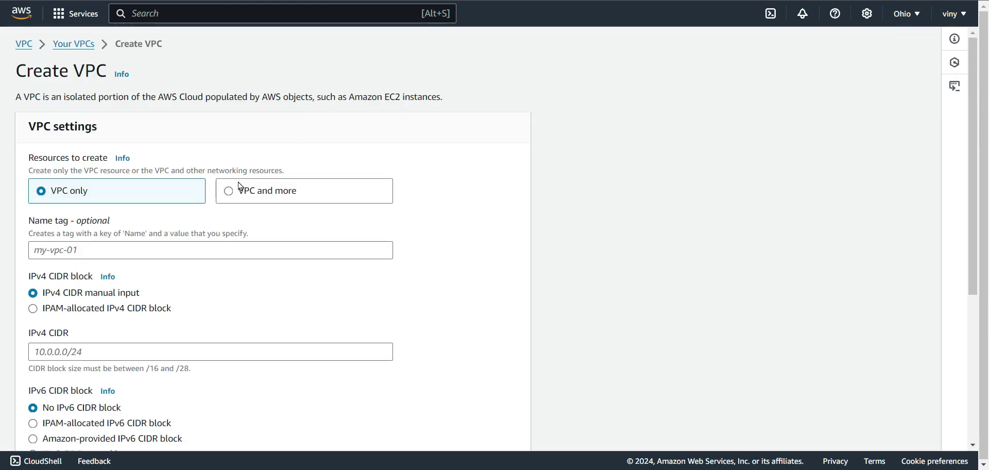
left_click(245, 196)
left_click(103, 295)
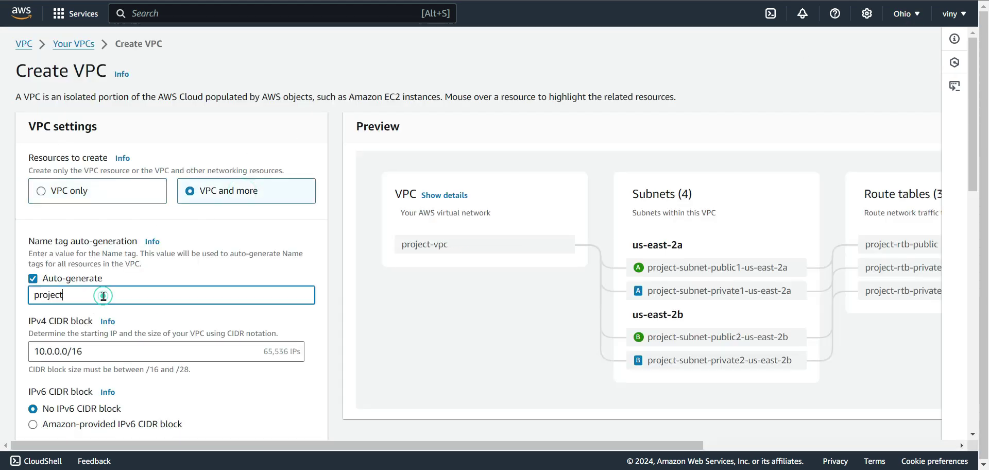
key("BackSpace")
key("BackSpace")
key("BackSpace")
key("BackSpace")
key("BackSpace")
key("BackSpace")
key("BackSpace")
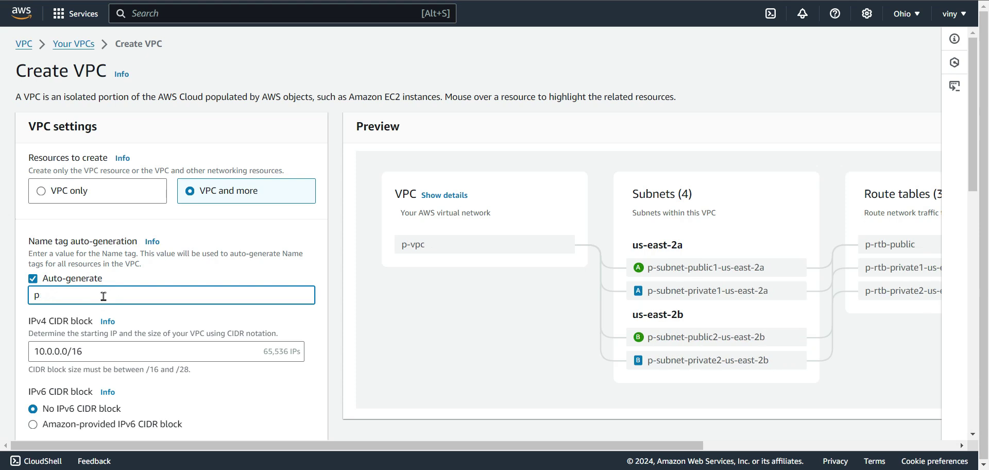
type("VP")
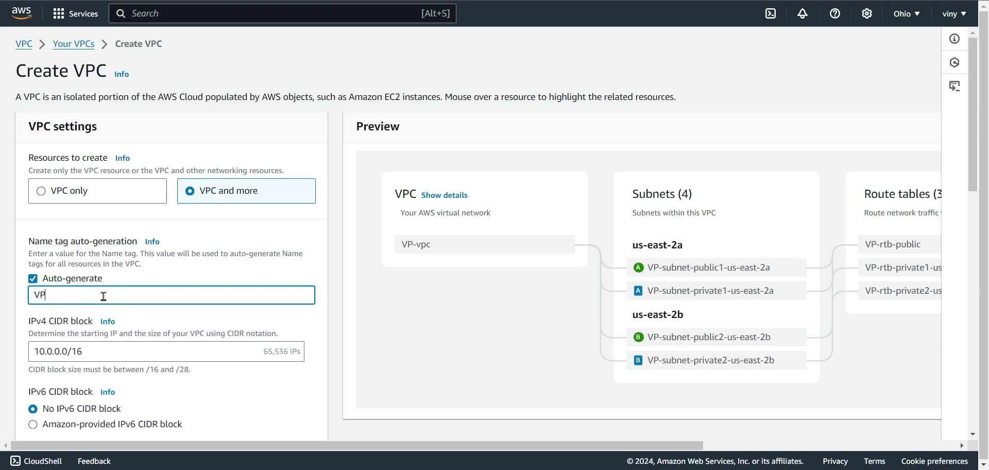
type("C")
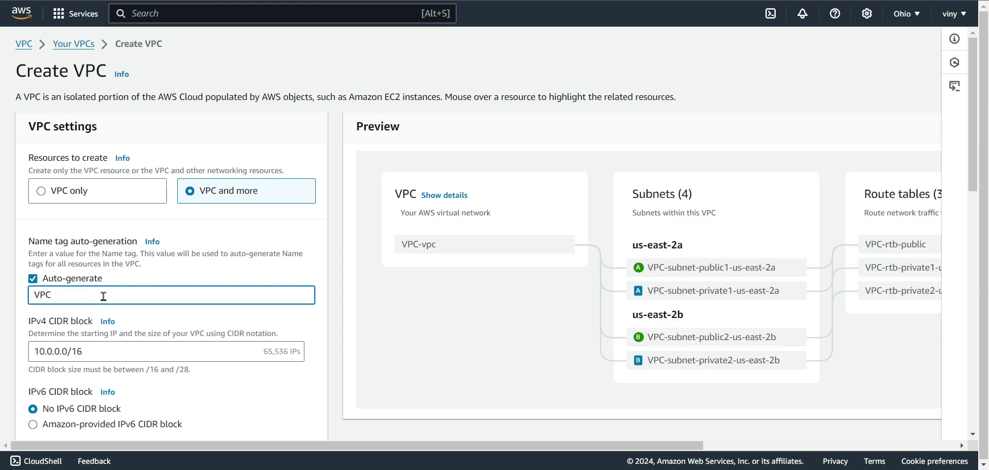
type("-db")
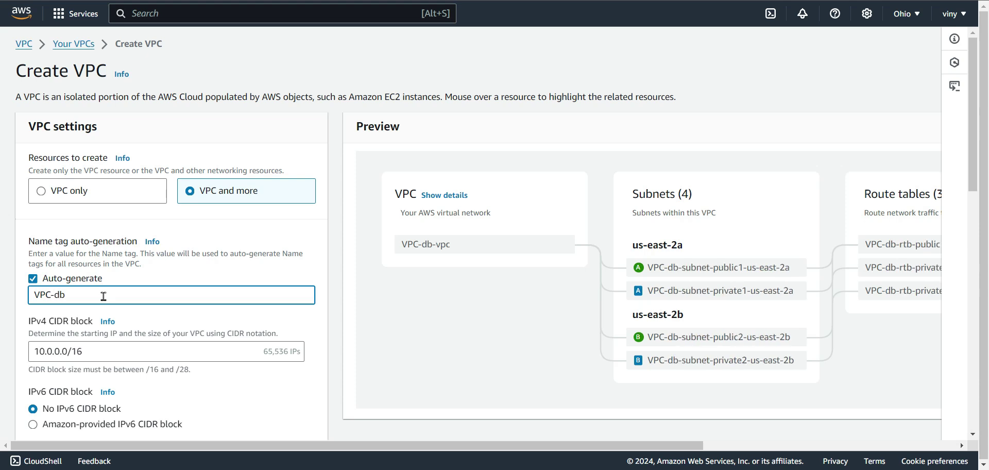
- Set the IPv4 CIDR block of the VPC-db network to 192.168.0.0/24
scroll(104, 296, "down", 1)
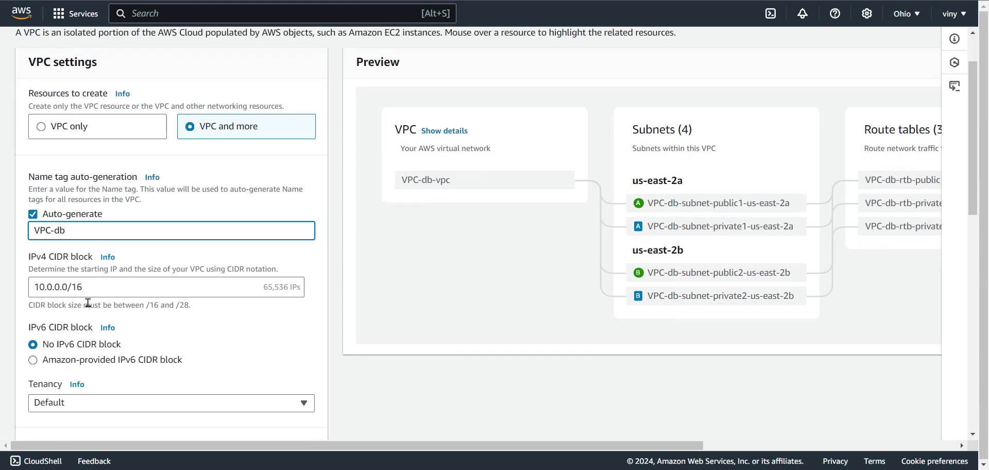
triple_click(89, 293)
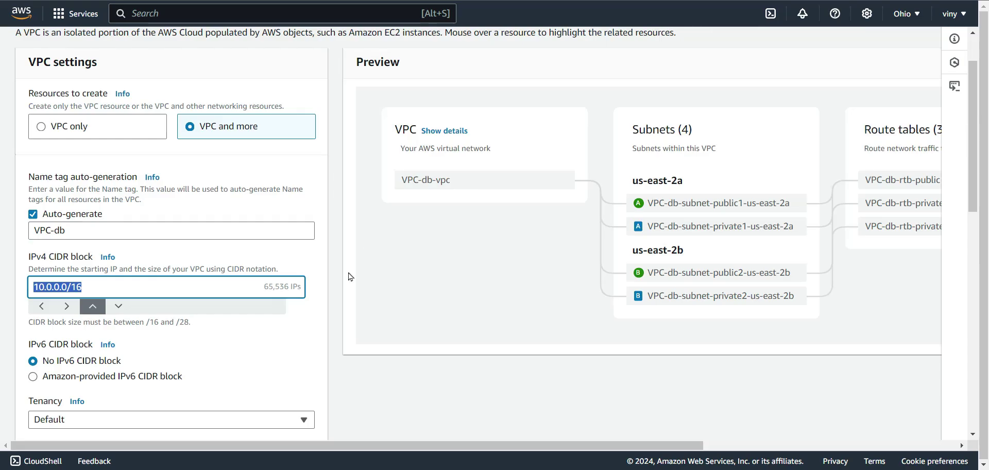
type("192.168.")
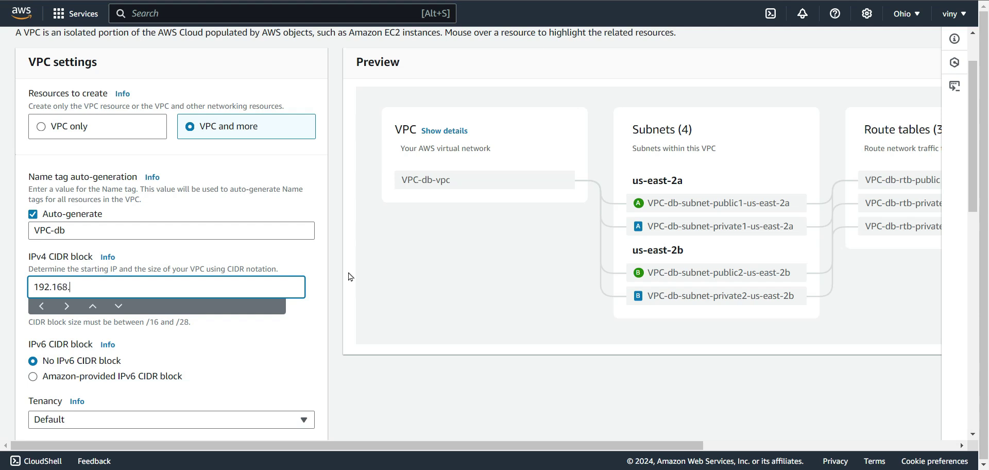
type("0.0/24")
scroll(349, 276, "down", 3)
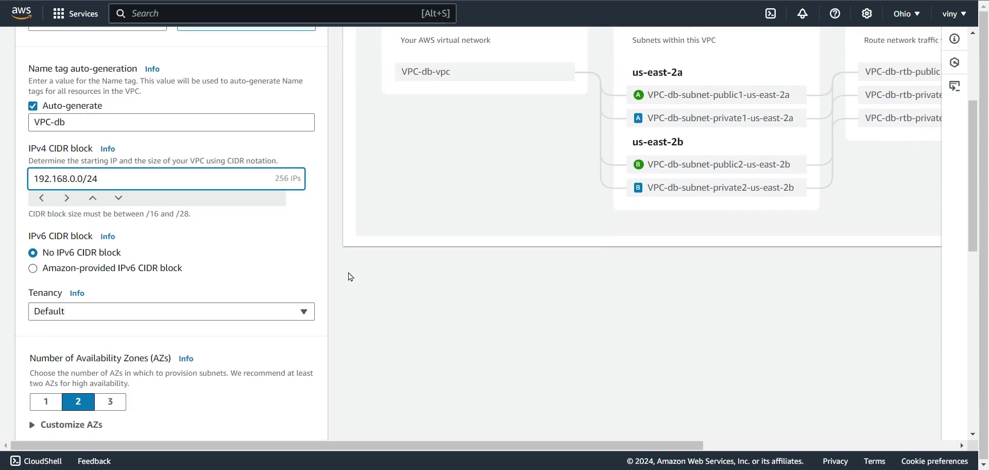
- Set the number of Availability Zones for VPC-db to 1 and expand the zone customization options
scroll(348, 276, "down", 3)
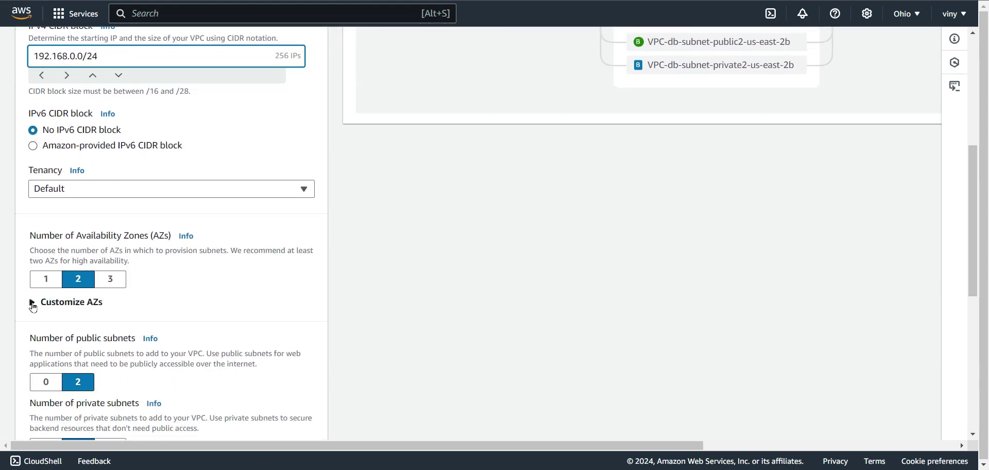
left_click(32, 303)
left_click(46, 261)
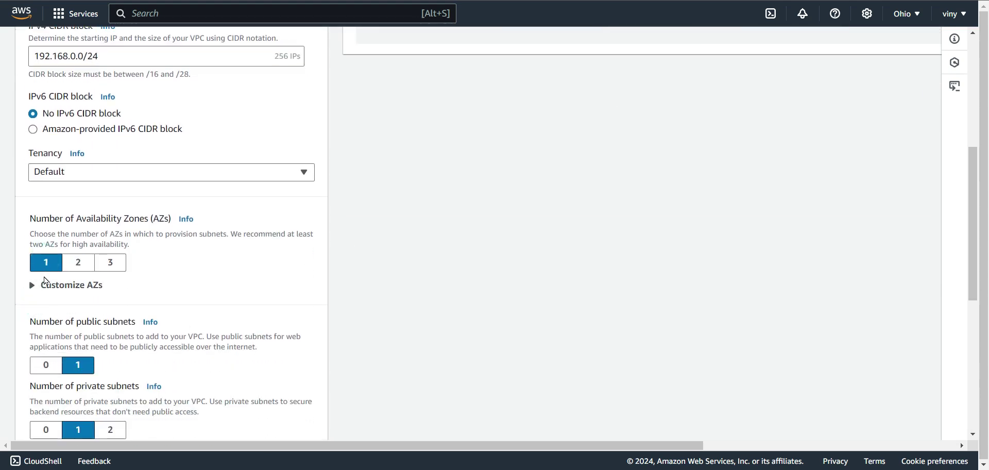
left_click(45, 288)
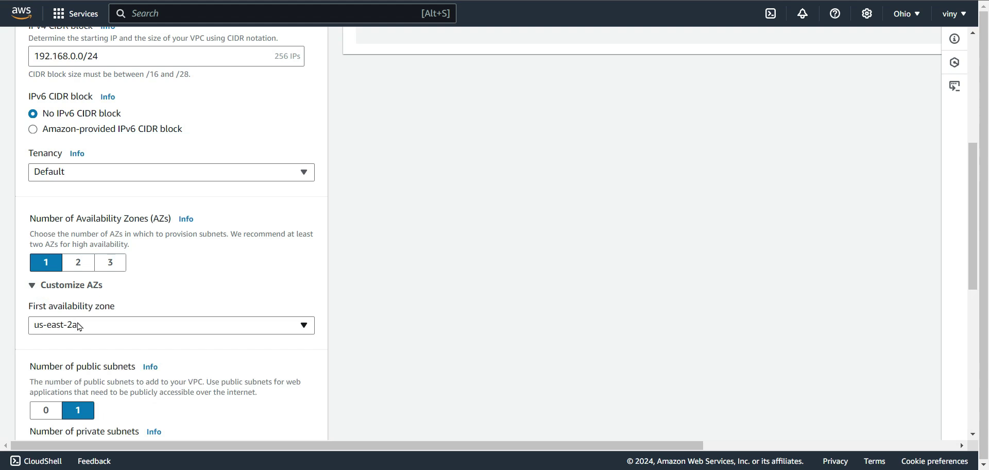
- Set the number of private subnets to 0 and create the VPC-db network with its resources
scroll(118, 330, "down", 1)
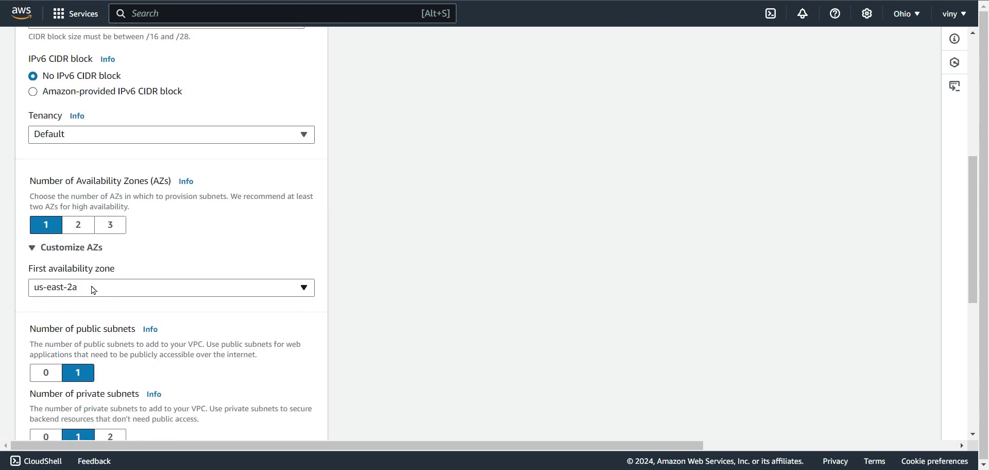
scroll(98, 289, "down", 3)
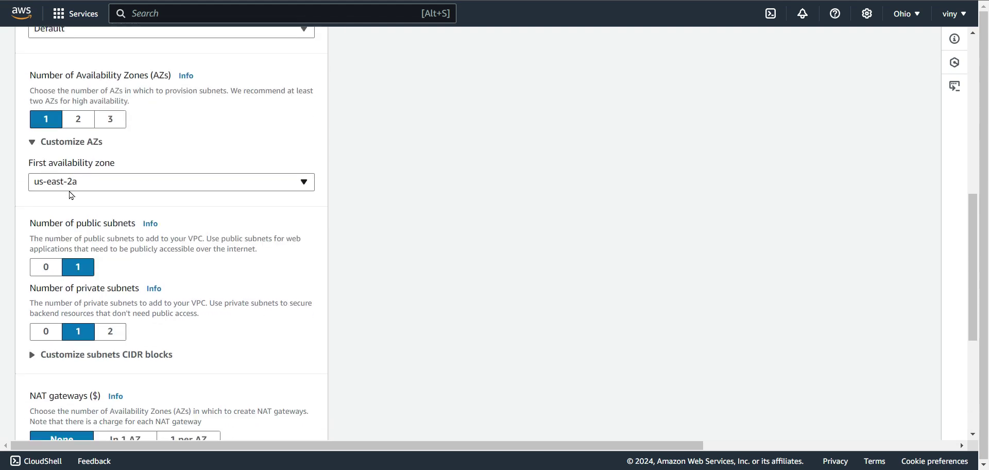
left_click(46, 331)
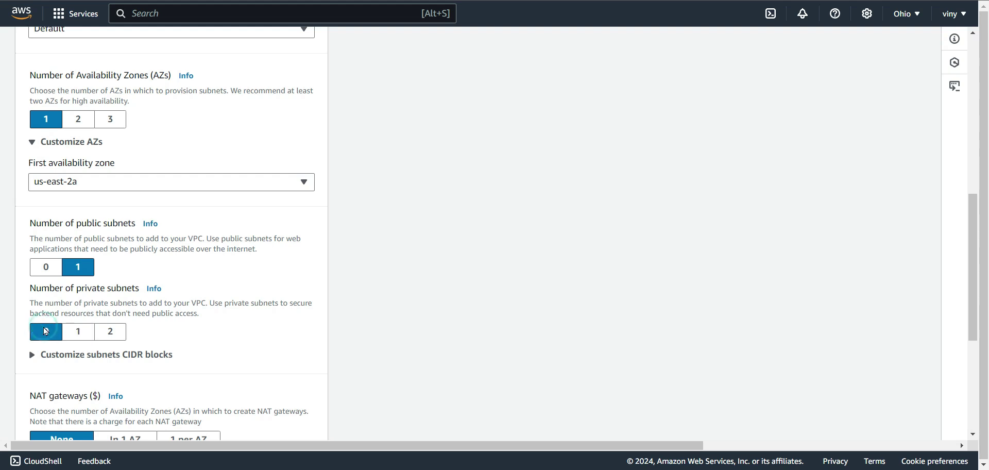
scroll(289, 275, "down", 7)
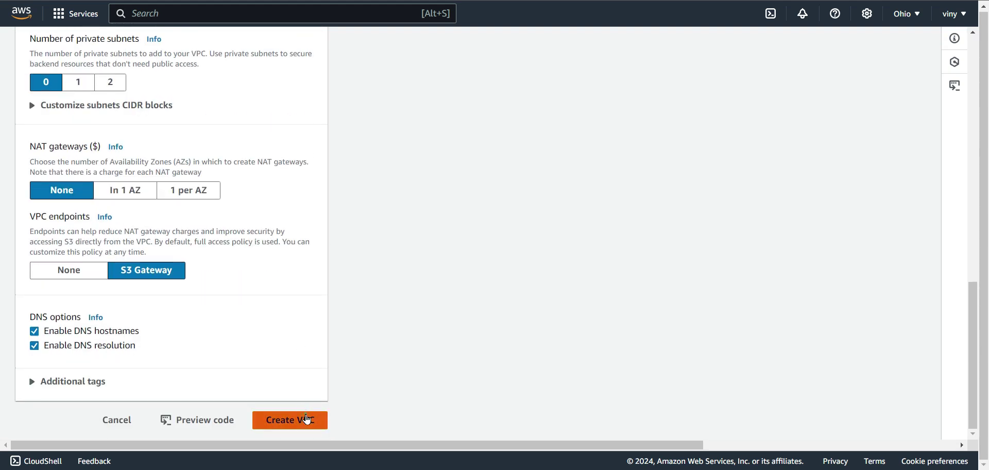
left_click(304, 418)
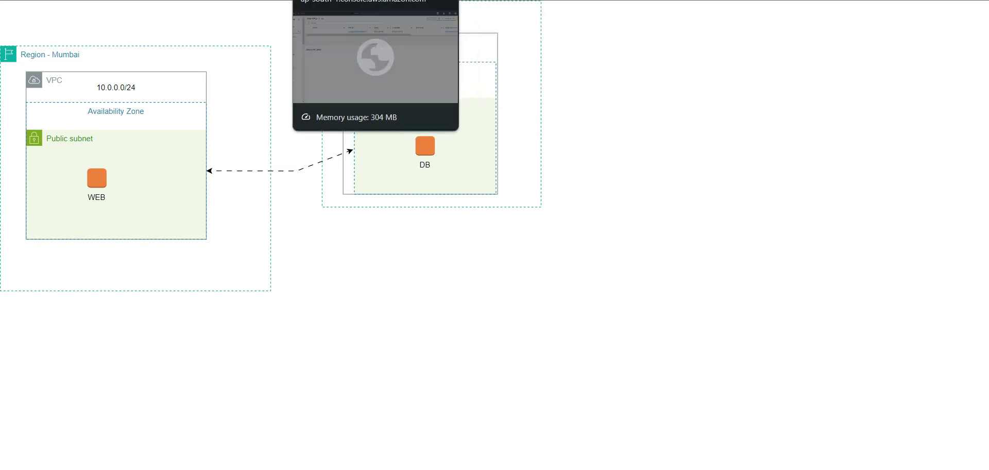
- Switch to the Mumbai console, go to the running EC2 instances and start launching a new instance
left_click(330, 0)
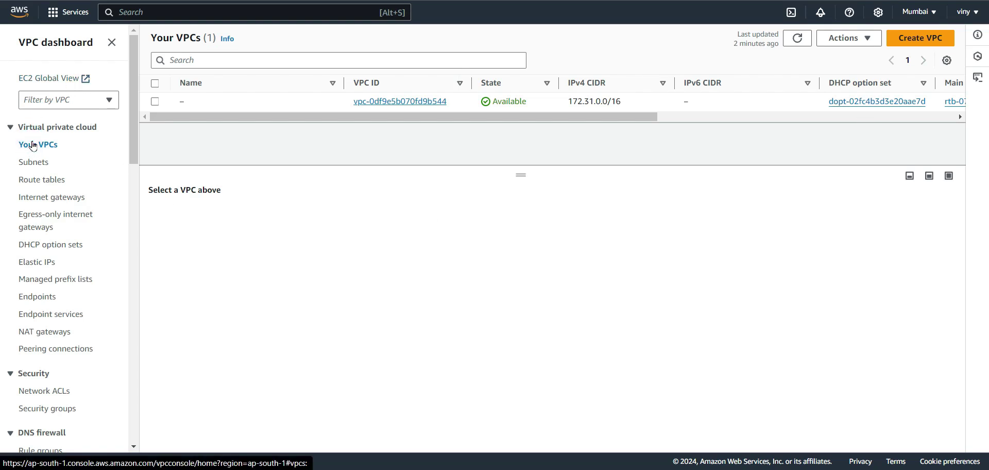
left_click(19, 10)
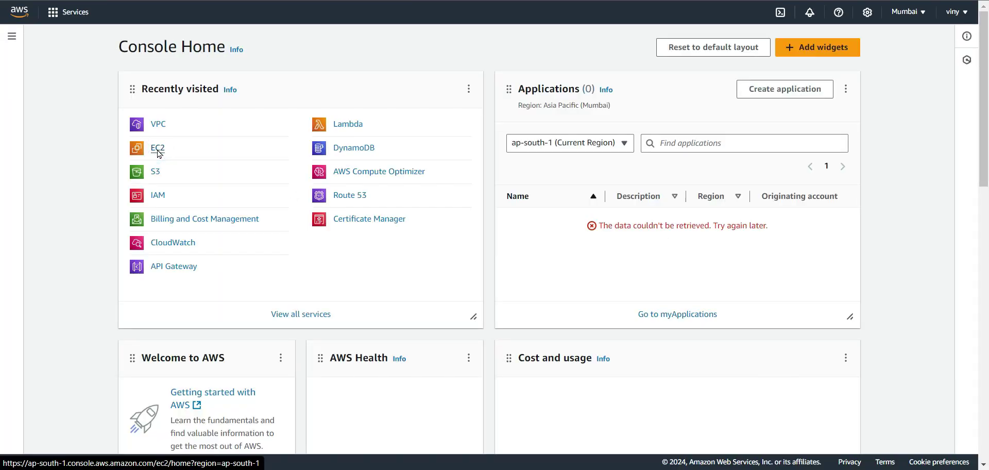
left_click(158, 149)
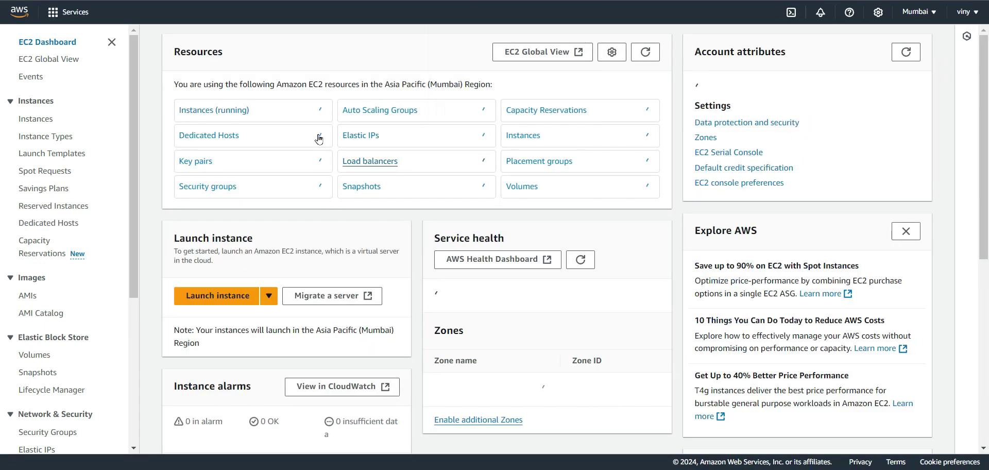
left_click(231, 111)
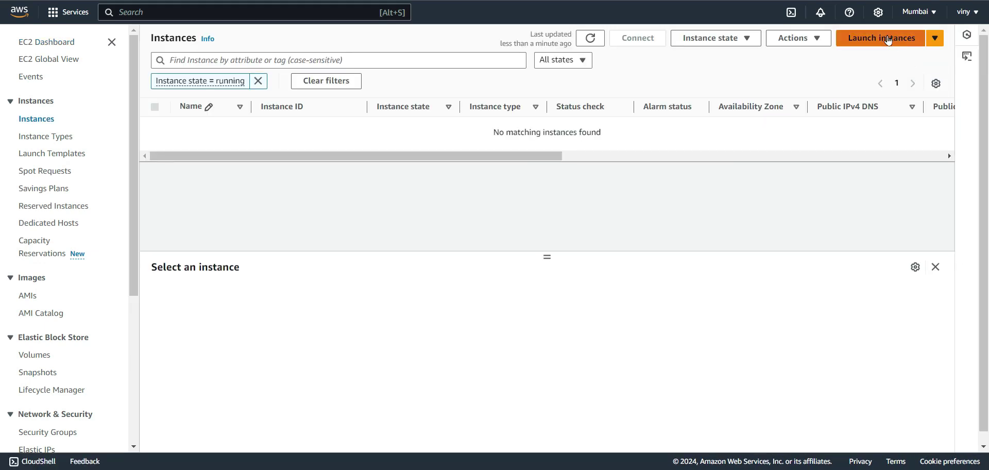
left_click(888, 39)
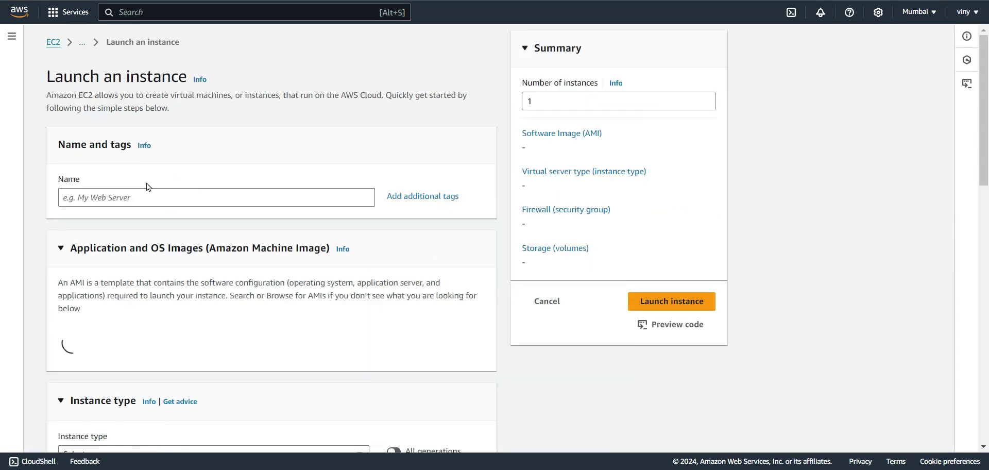
- Name the instance WEB and choose Ubuntu as its operating system image
left_click(152, 197)
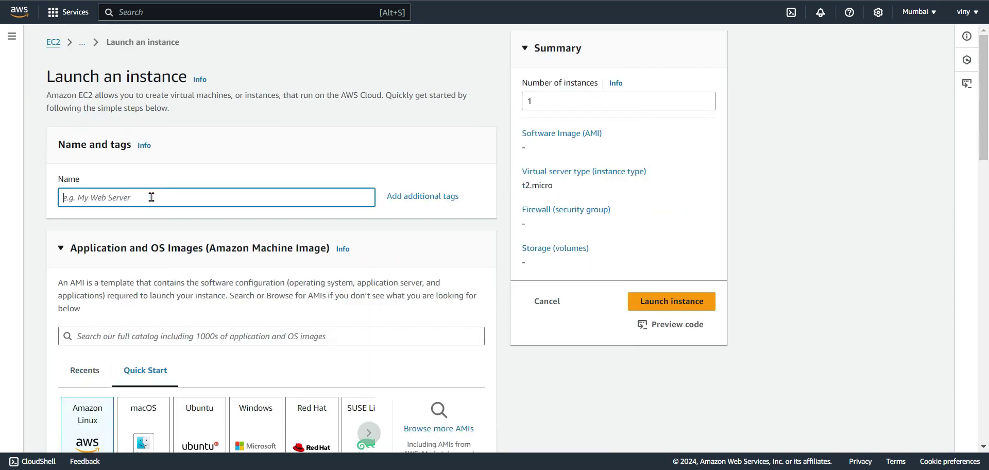
type("WEB")
scroll(151, 197, "down", 3)
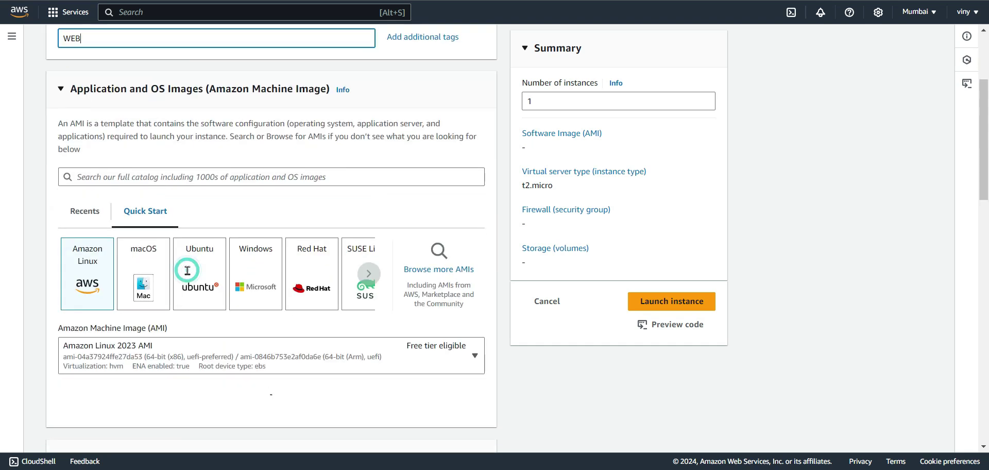
left_click(205, 269)
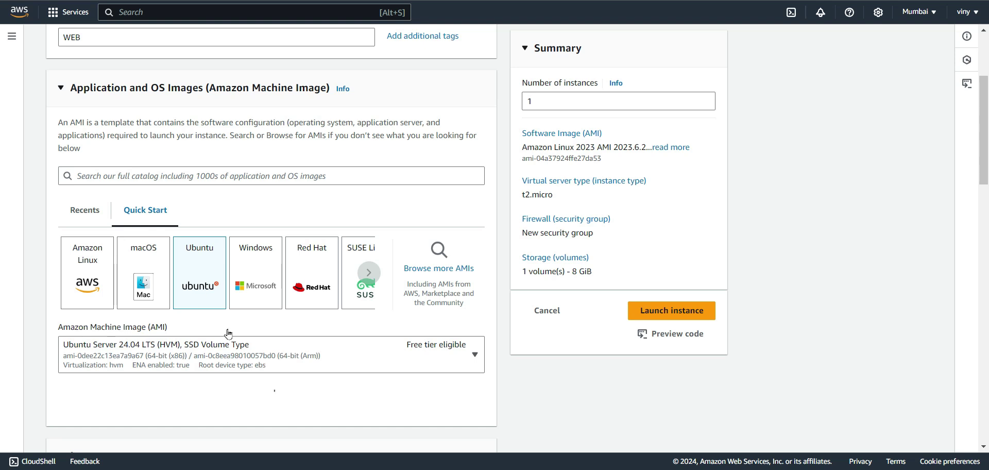
scroll(230, 334, "down", 3)
scroll(229, 333, "down", 7)
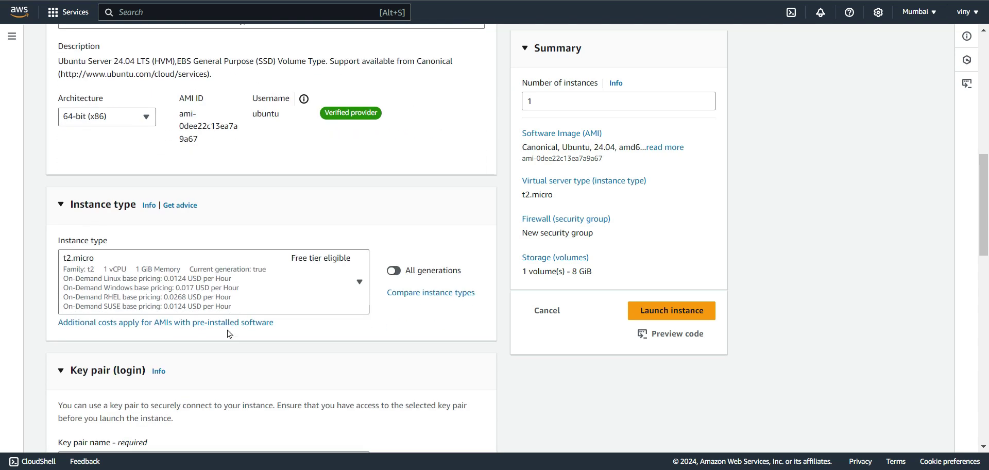
left_click(282, 304)
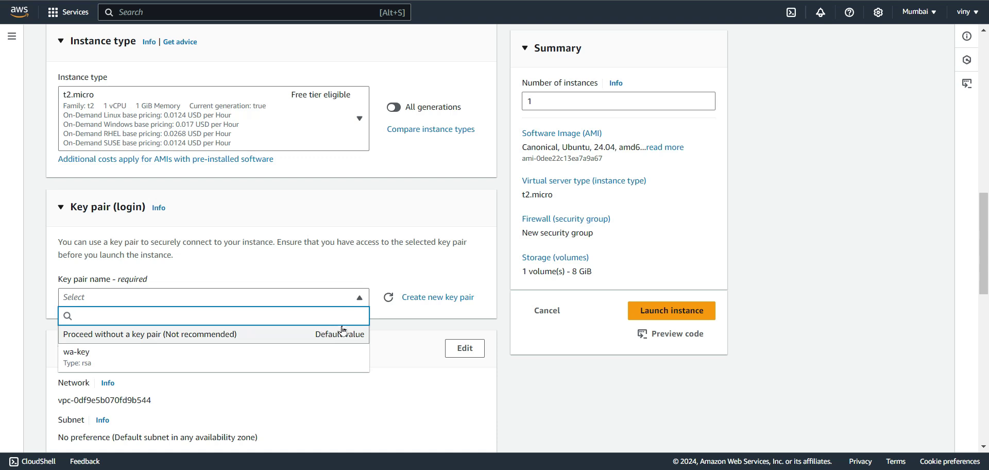
left_click(284, 334)
scroll(290, 343, "down", 5)
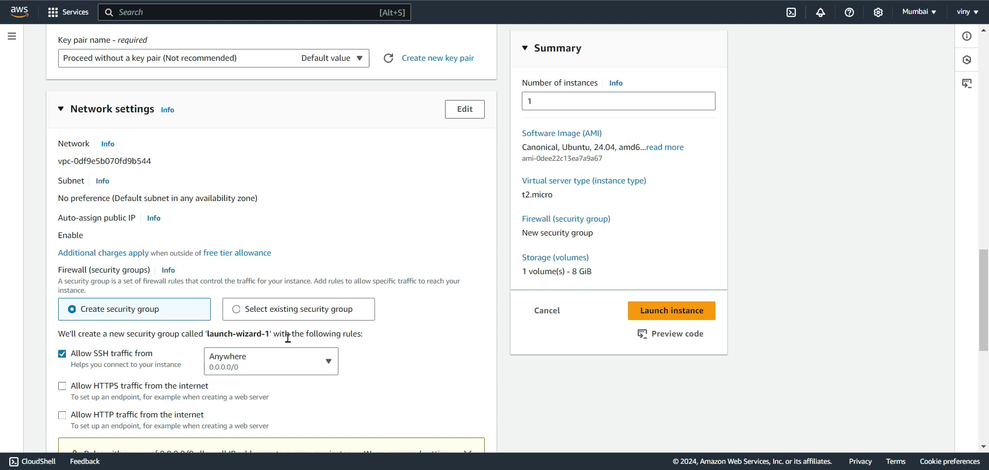
scroll(349, 207, "up", 2)
left_click(332, 171)
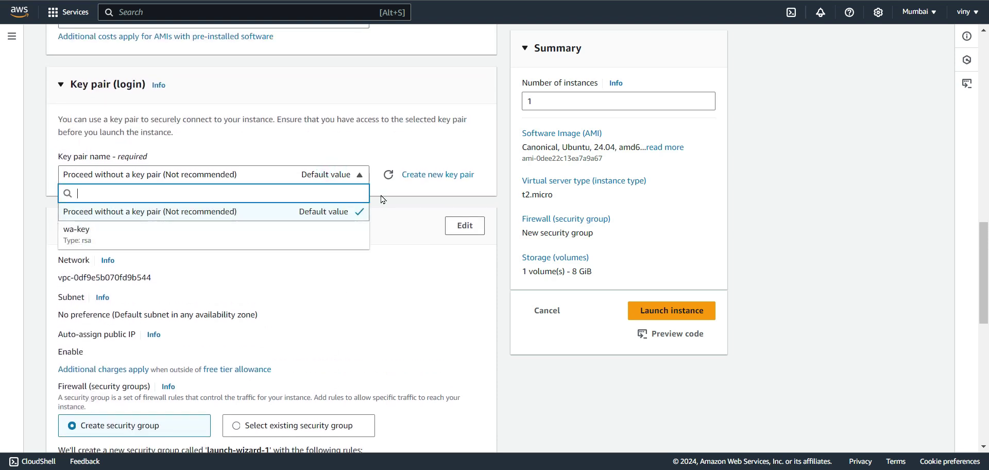
left_click(330, 233)
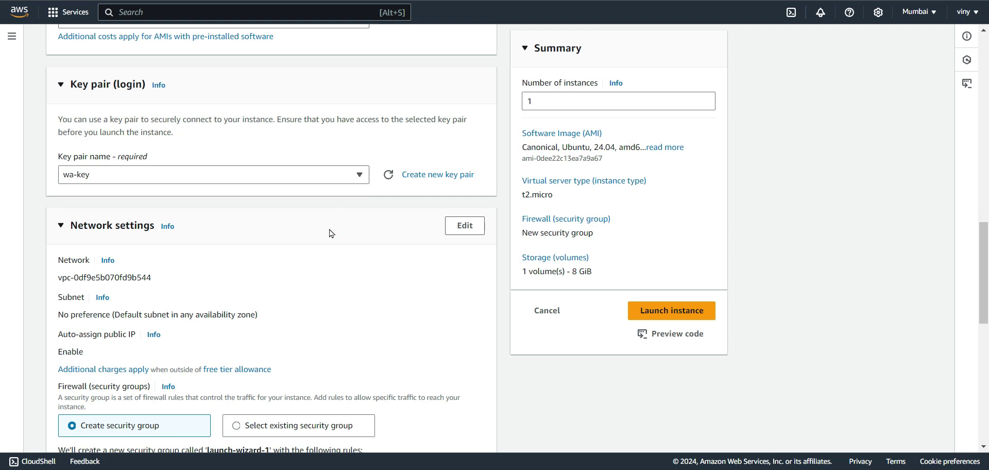
scroll(331, 233, "down", 1)
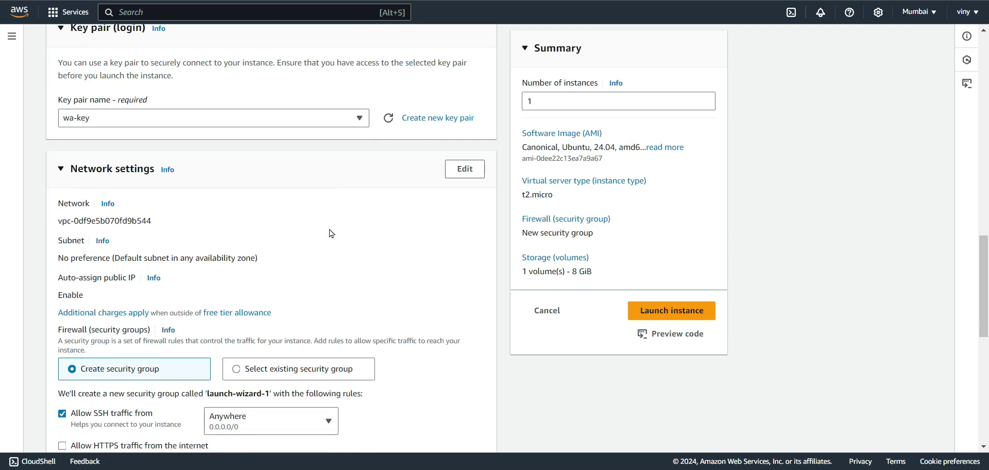
- Create a new key pair named web-db-key for the instance, keeping the RSA type and .pem format
left_click(415, 117)
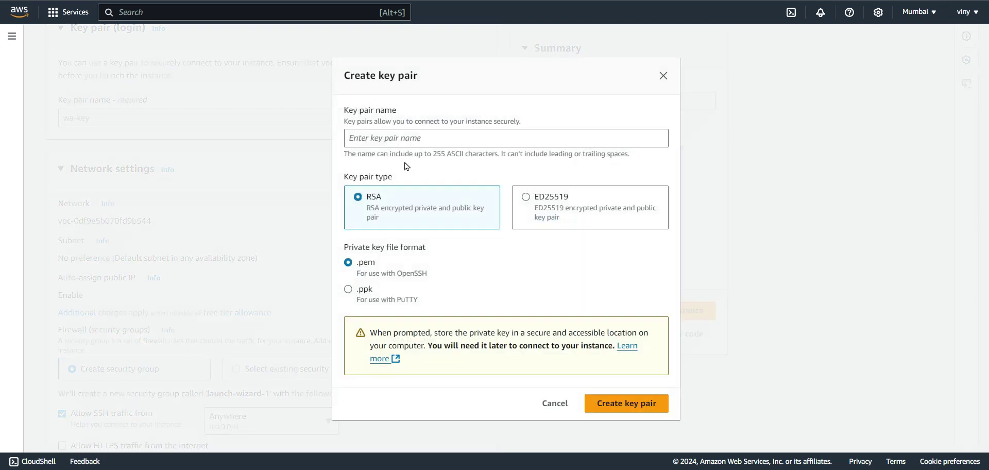
left_click(430, 138)
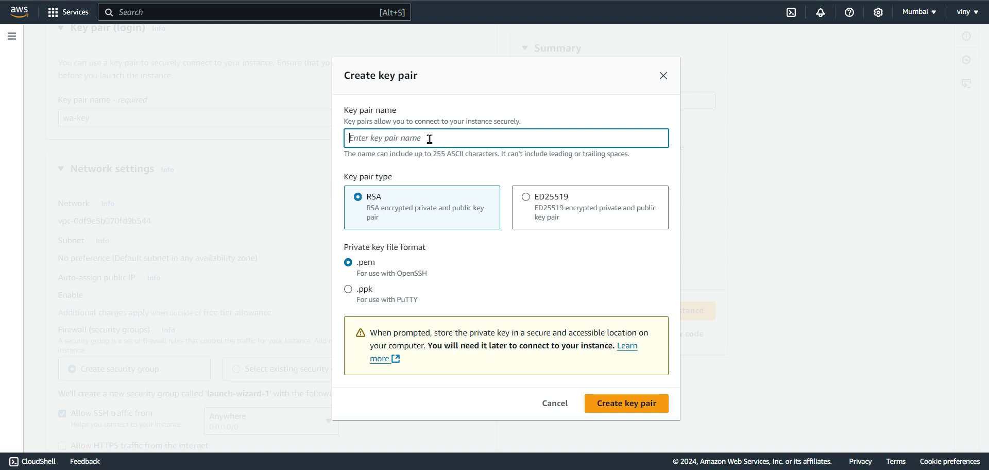
type("web-db-key")
left_click(604, 410)
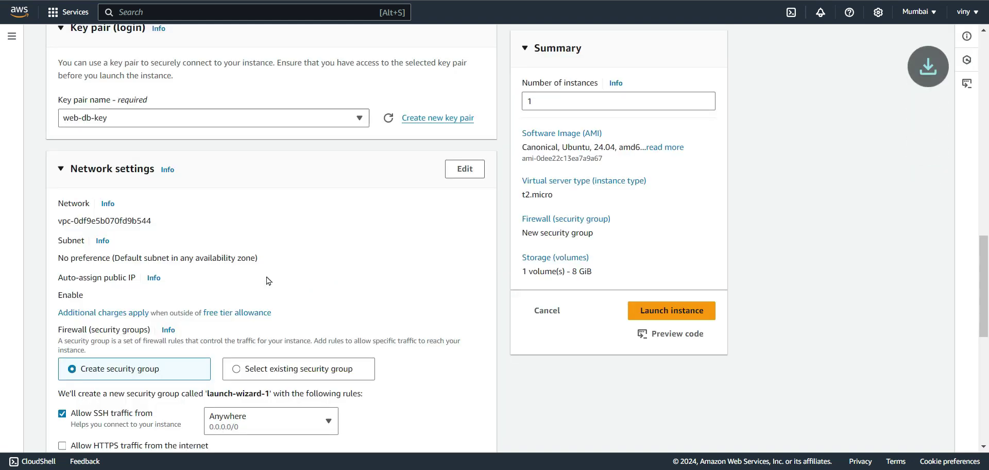
- Edit the network settings to place the instance in VPC-web-vpc and enable auto-assignment of a public IP
left_click(456, 169)
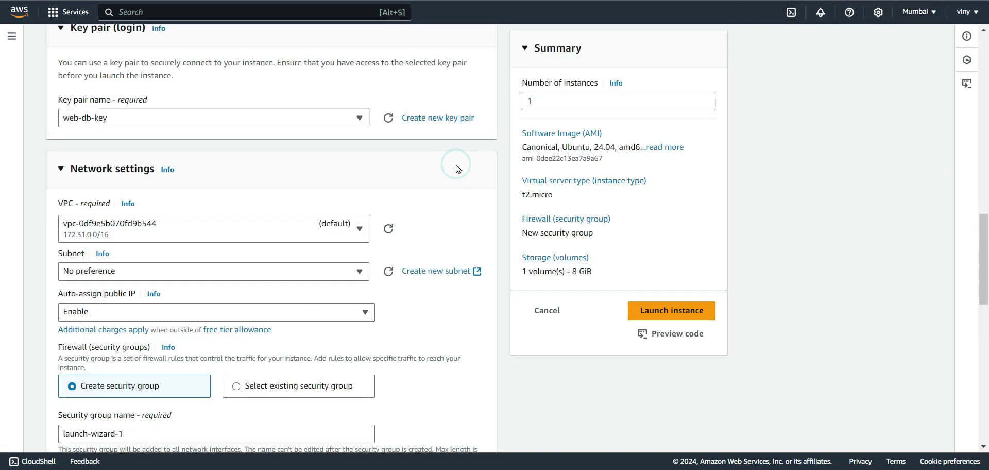
left_click(389, 230)
left_click(288, 231)
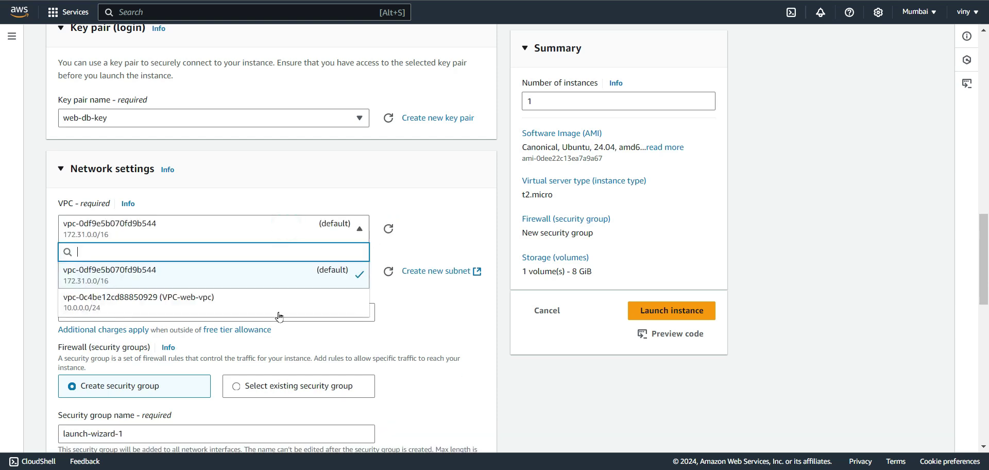
left_click(278, 309)
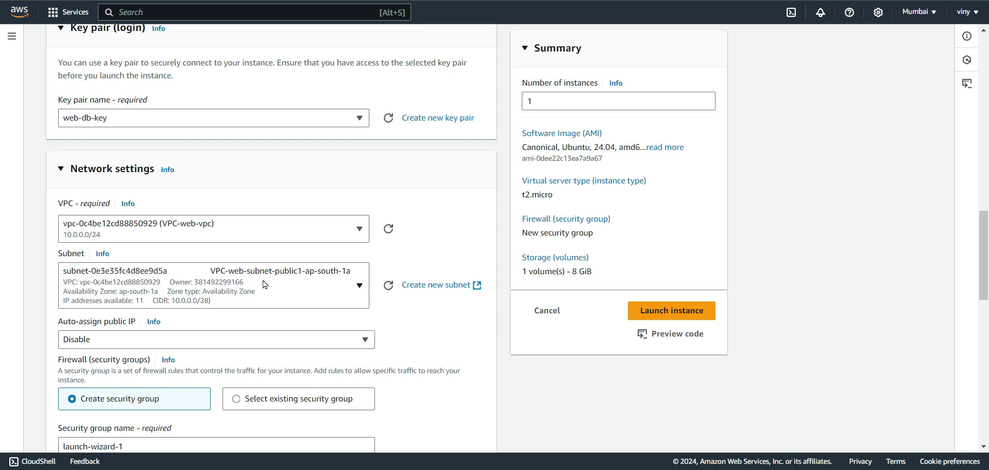
scroll(335, 304, "down", 1)
left_click(335, 306)
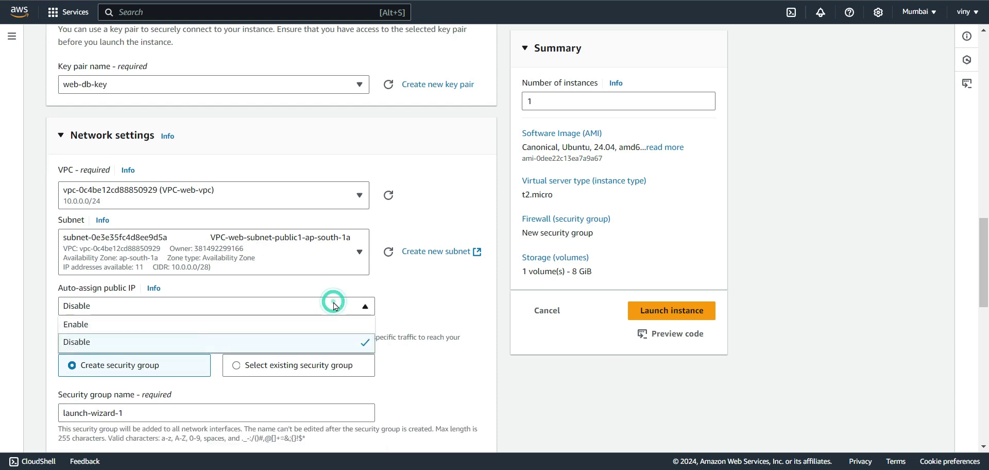
left_click(303, 321)
- Name the new security group WEBSG and use the same text as its description
scroll(305, 326, "down", 1)
scroll(306, 325, "down", 2)
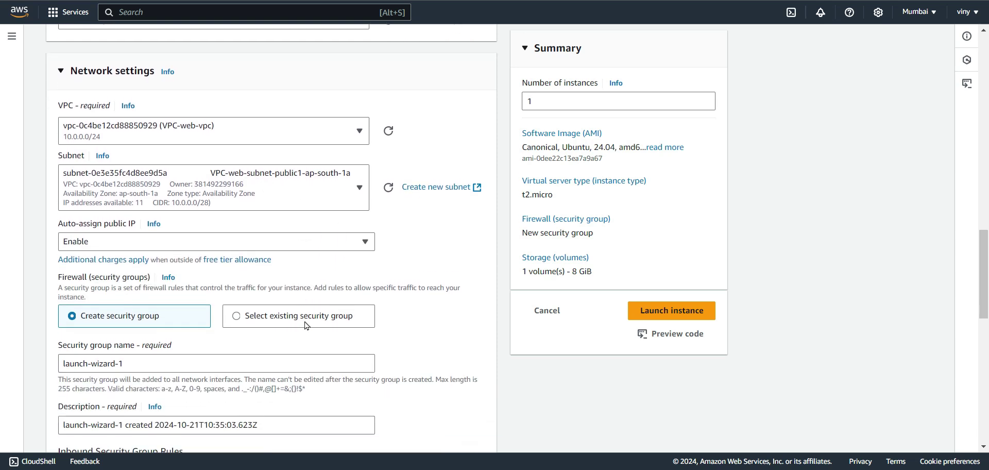
left_click(138, 306)
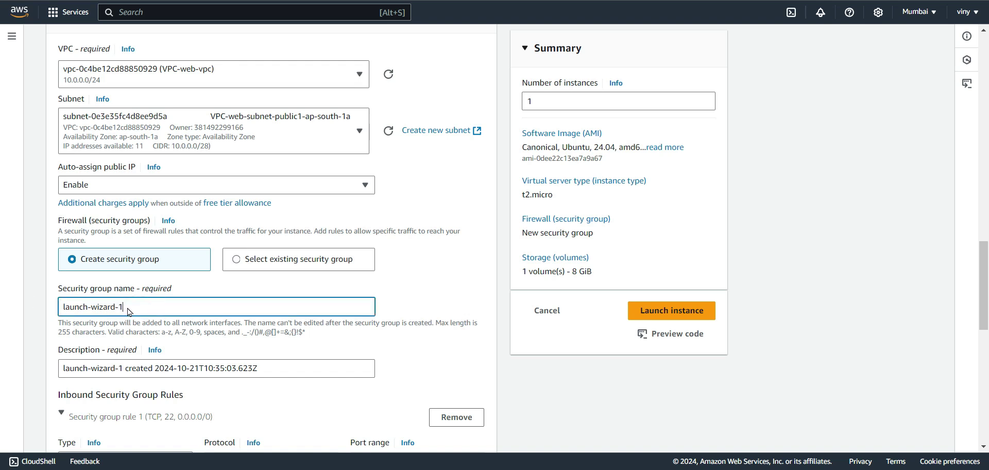
left_click_drag(135, 307, 38, 311)
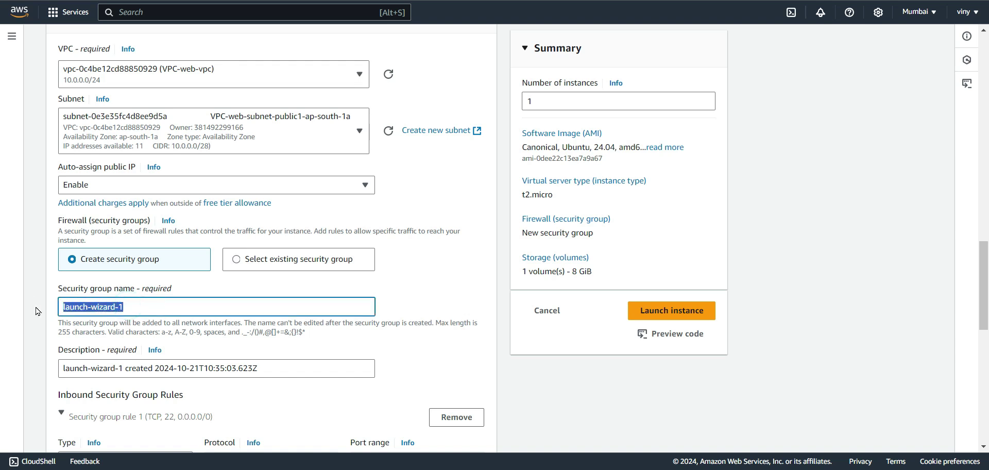
type("WEB")
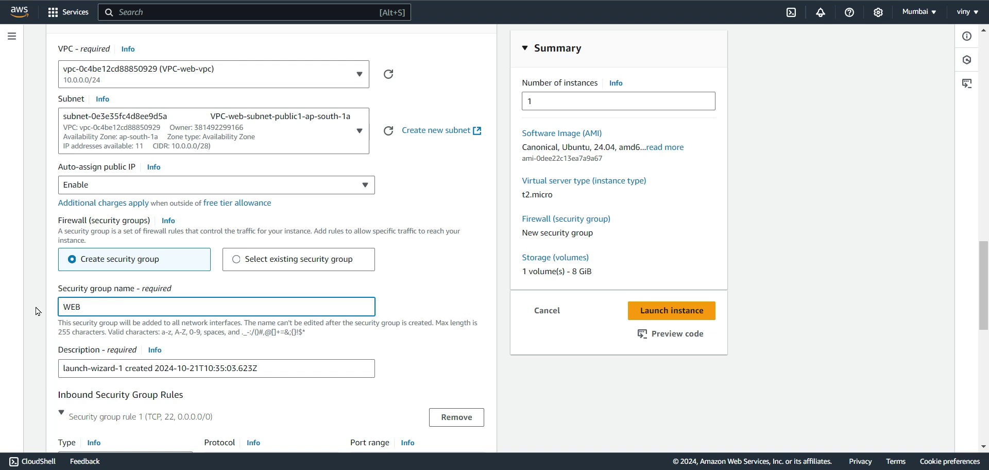
key("ctrl+a")
key("ctrl+c")
left_click(112, 368)
key("ctrl+a")
key("ctrl+v")
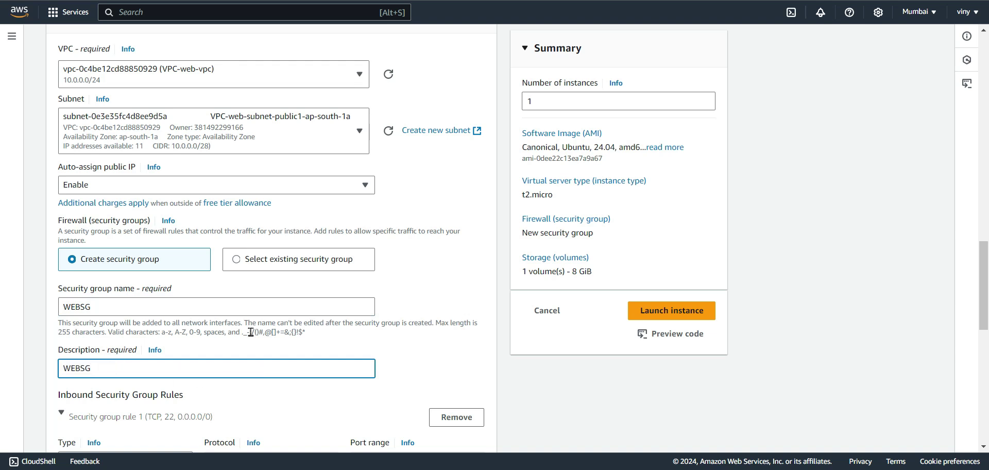
scroll(250, 332, "down", 6)
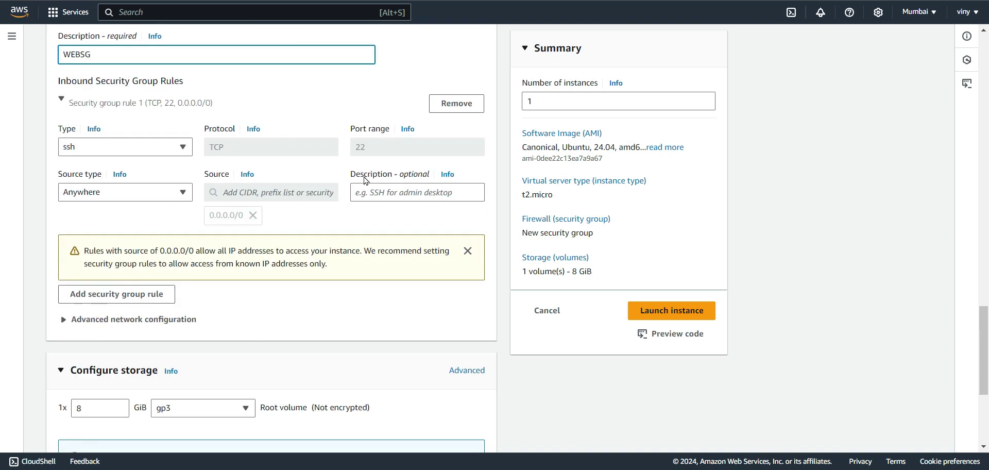
- Launch the WEB instance with its current settings, and open EC2 in the Ohio region console
scroll(323, 221, "down", 1)
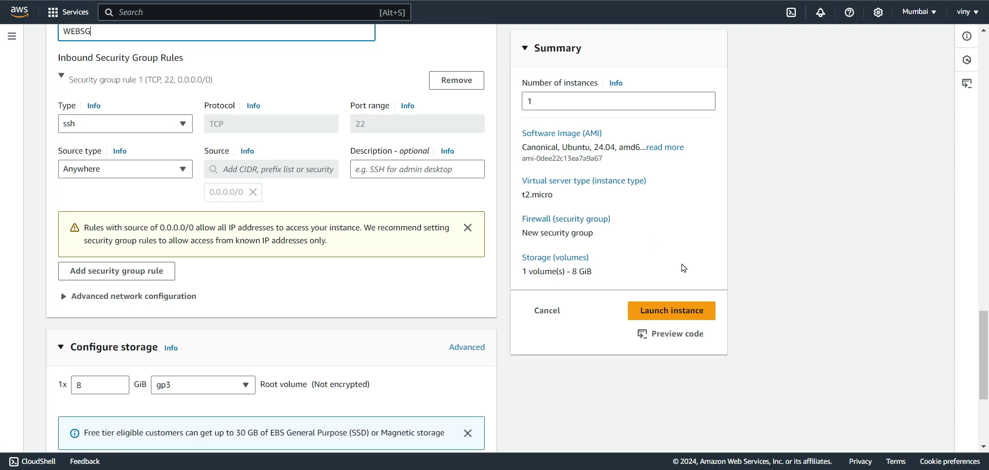
left_click(683, 311)
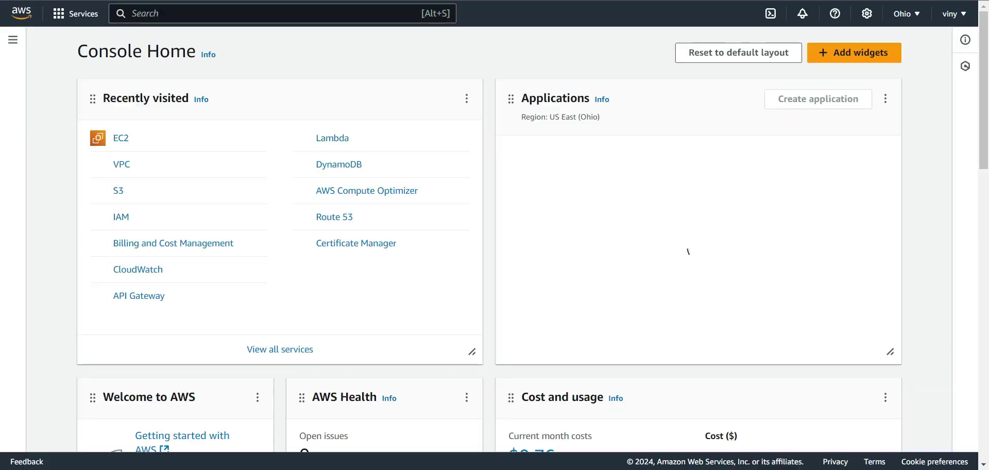
left_click(123, 139)
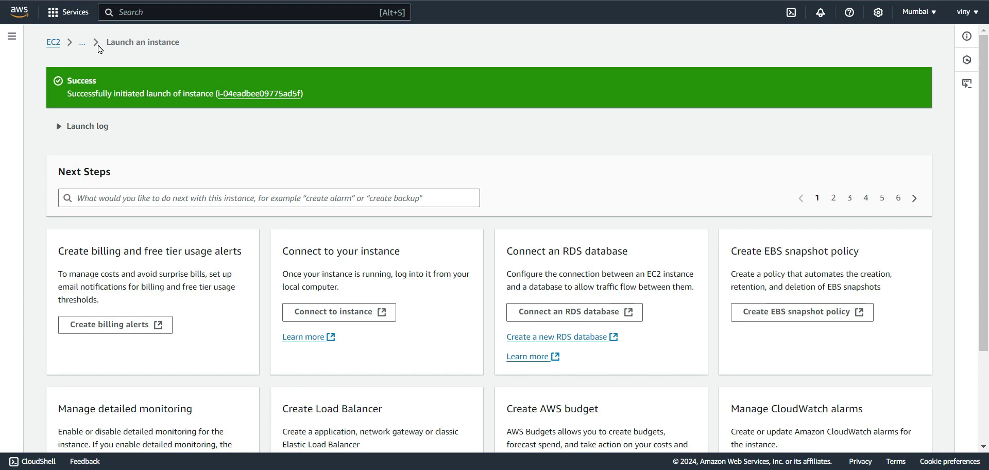
- Open the list of EC2 instances in the Mumbai region and refresh it
left_click(83, 45)
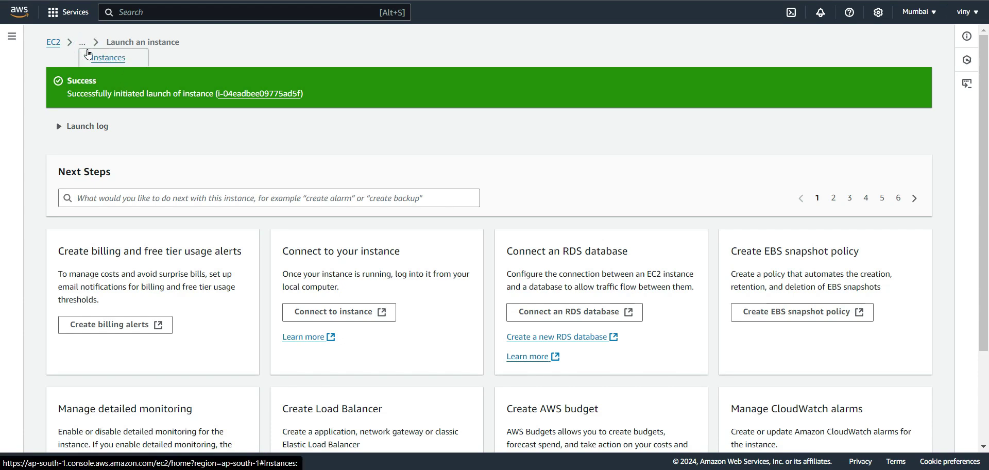
left_click(95, 62)
left_click(590, 37)
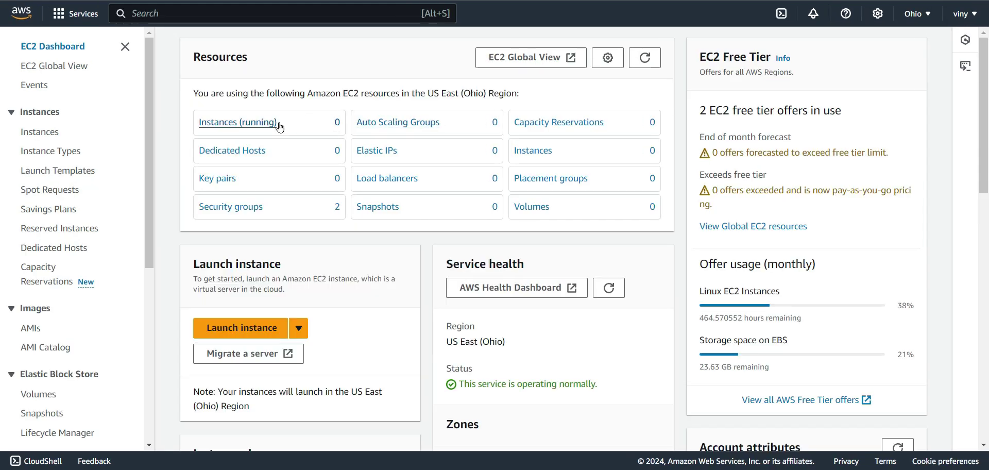
- Start launching an instance in the Ohio region, named DB and using Ubuntu as its operating system image
left_click(278, 123)
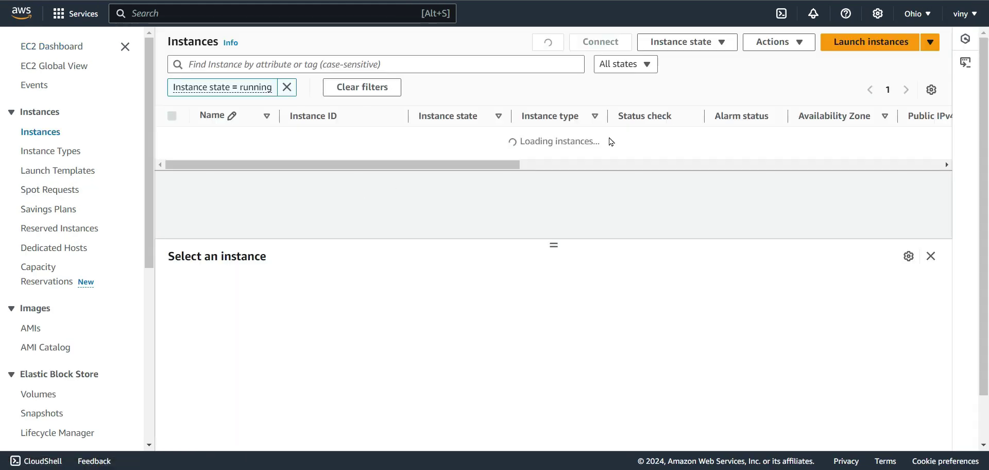
left_click(842, 43)
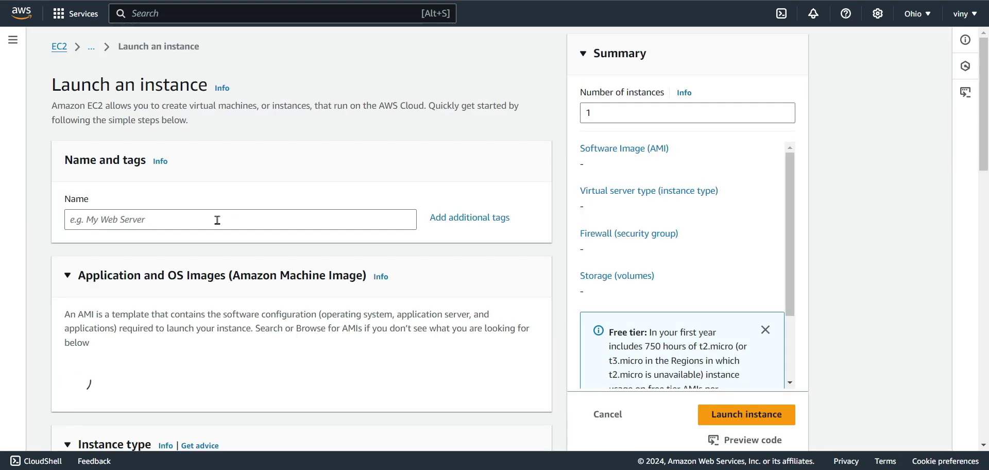
left_click(217, 220)
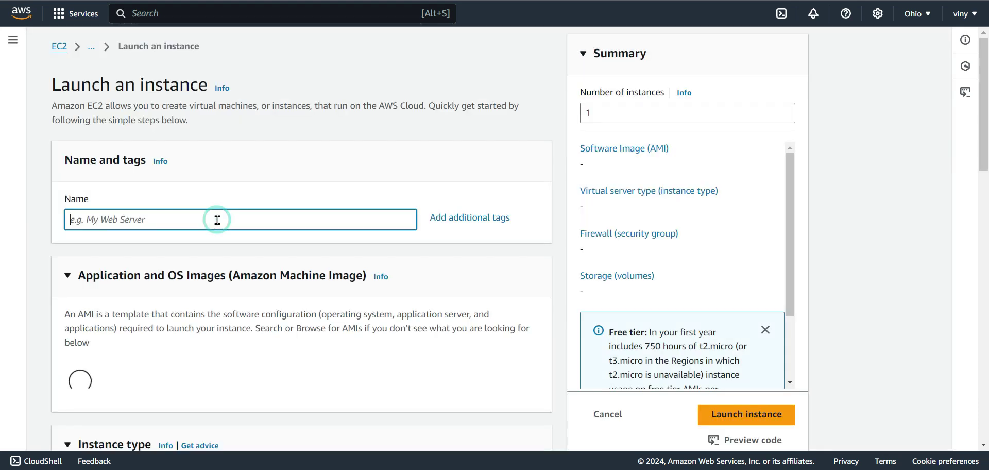
type("DB")
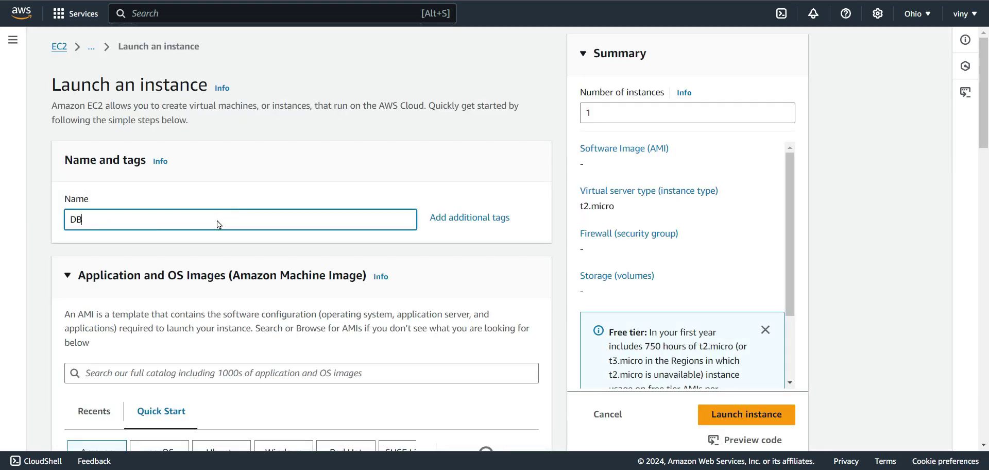
scroll(216, 296, "down", 3)
left_click(216, 319)
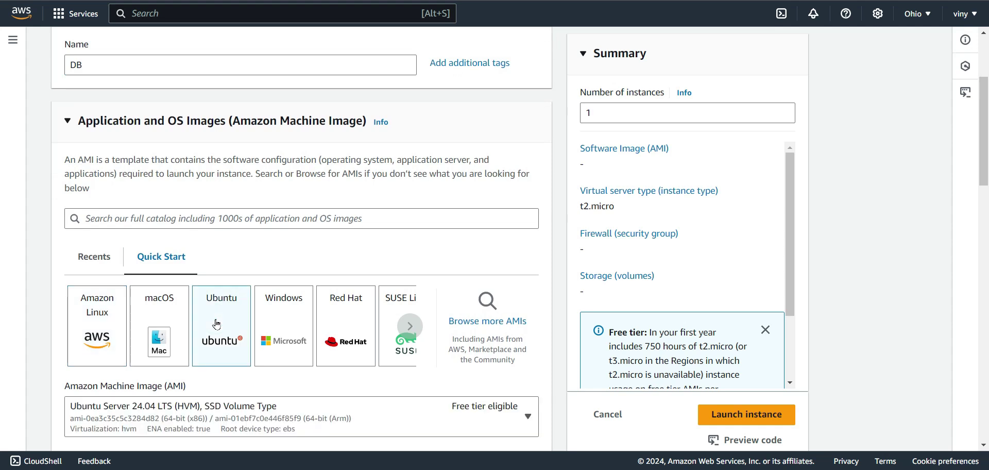
- Create a new key pair named db-web for the DB instance, keeping the RSA type and .pem format
scroll(262, 312, "down", 10)
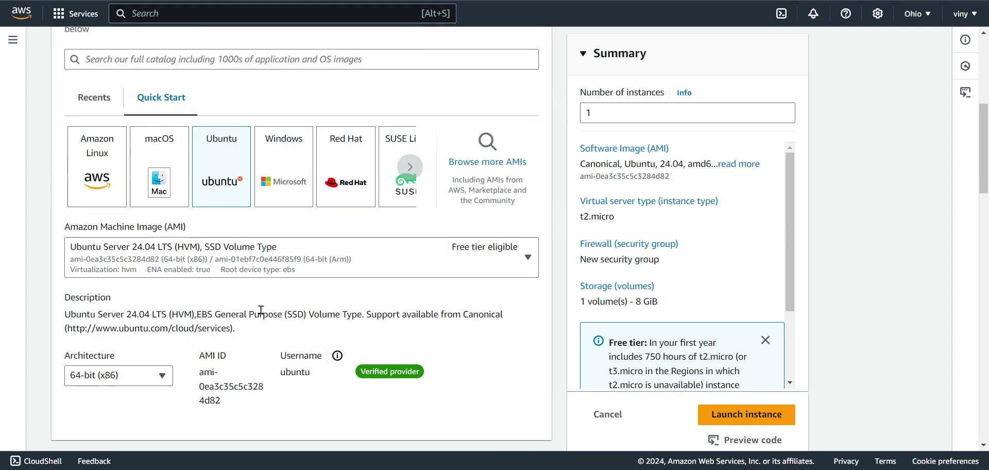
scroll(262, 313, "down", 1)
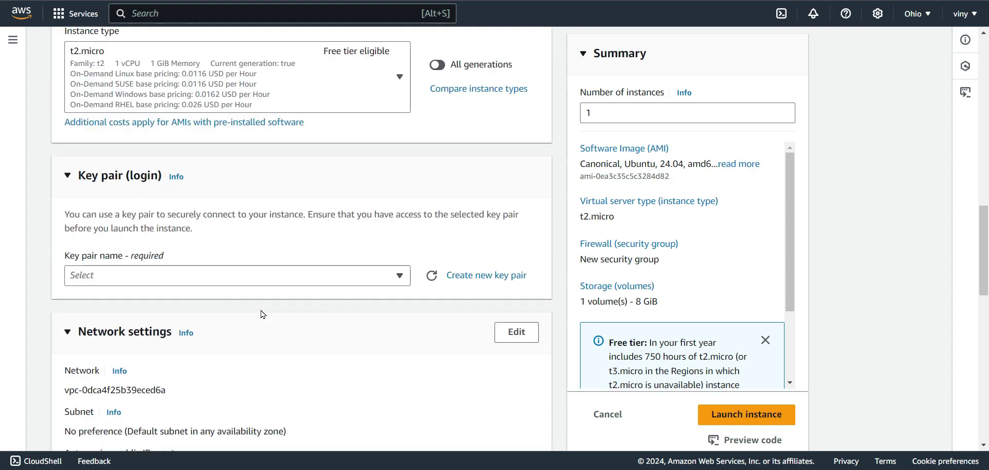
left_click(286, 278)
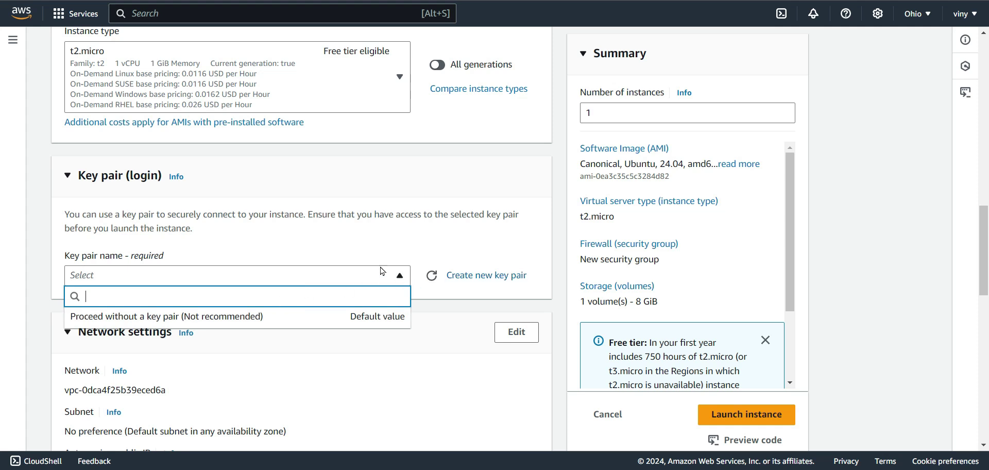
scroll(382, 271, "down", 3)
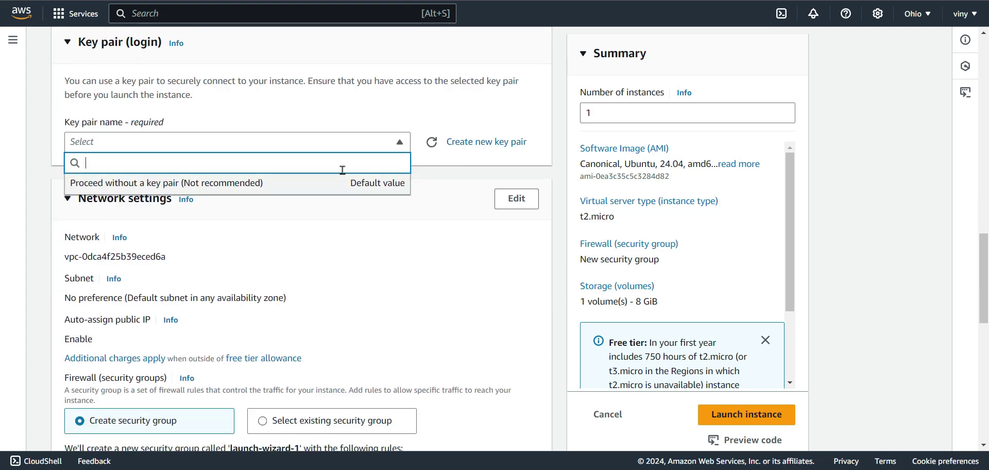
left_click(456, 148)
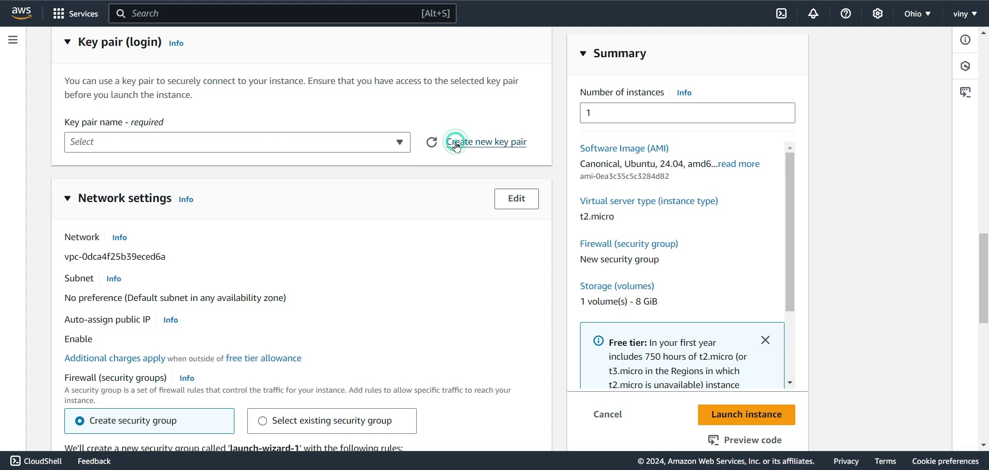
left_click(473, 128)
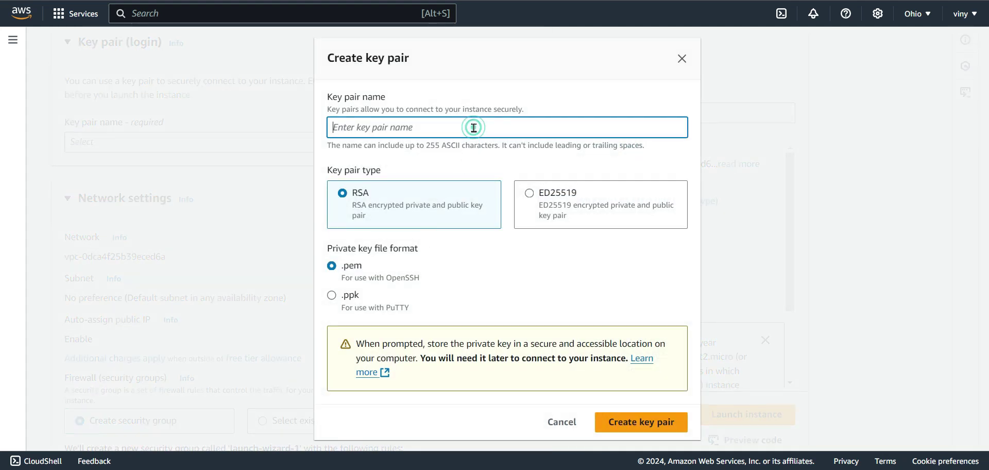
type("db-web")
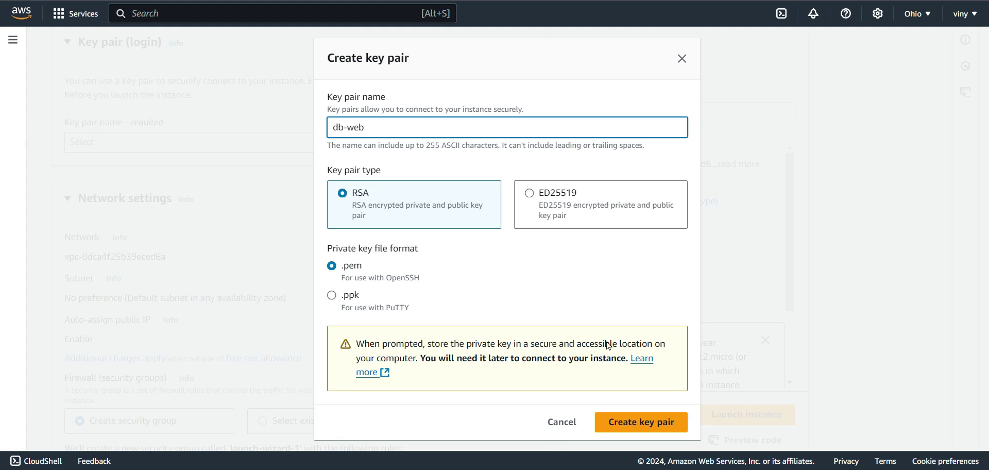
left_click(627, 419)
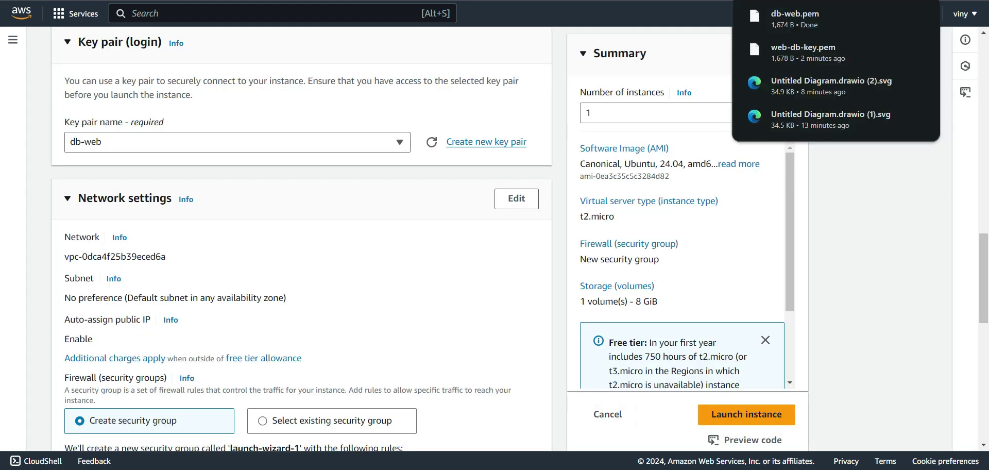
- Edit the DB instance's network settings to use VPC-db-vpc and enable auto-assignment of a public IP
scroll(415, 270, "down", 2)
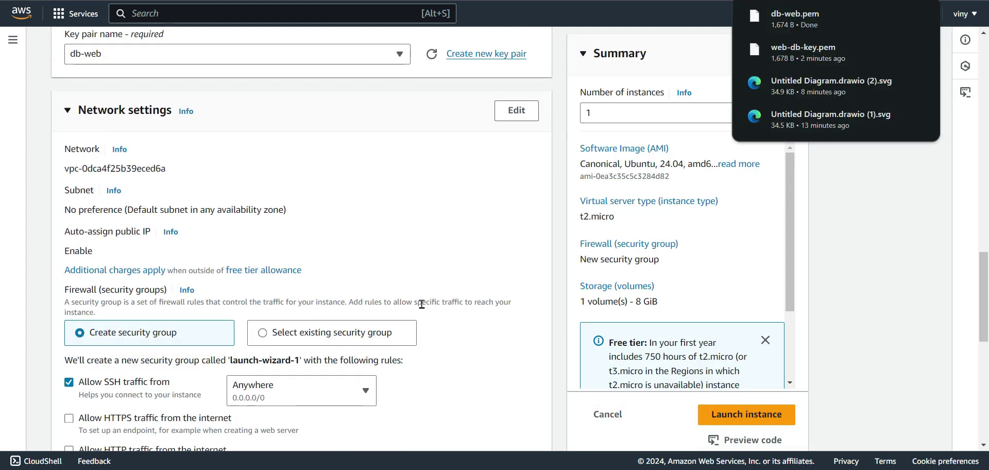
left_click(514, 120)
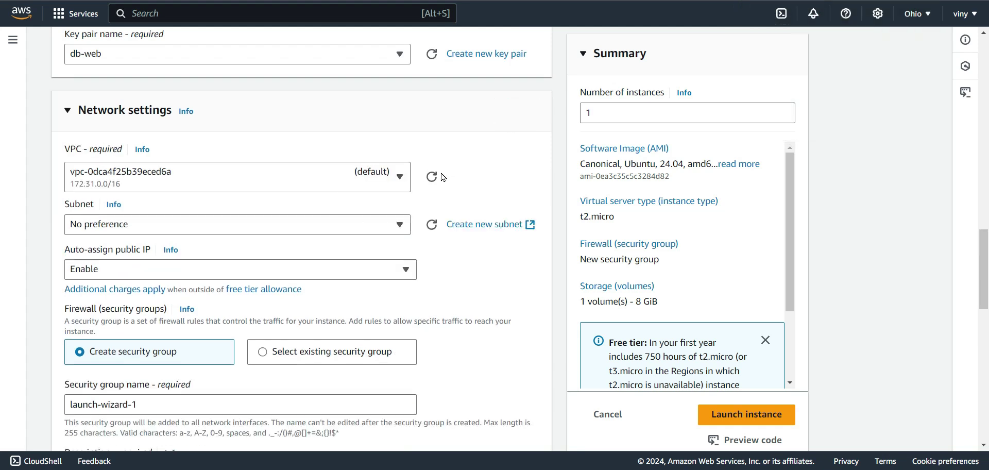
left_click(435, 177)
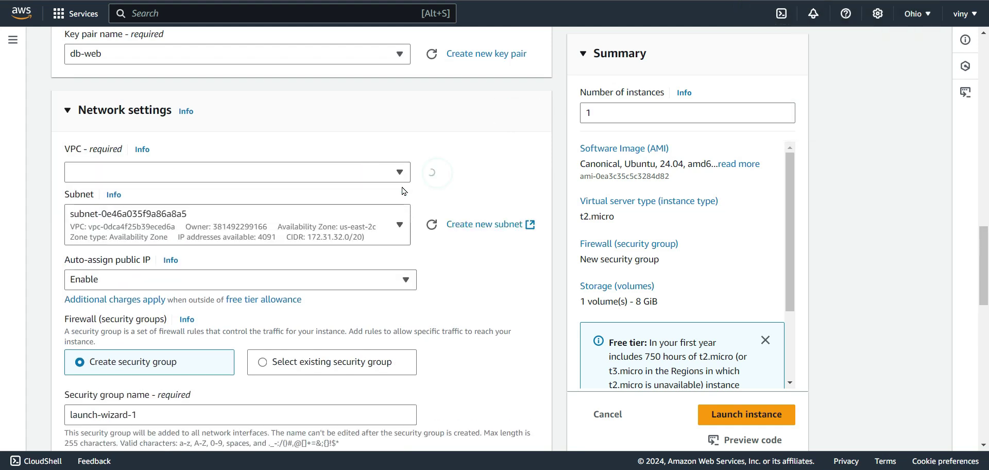
left_click(309, 177)
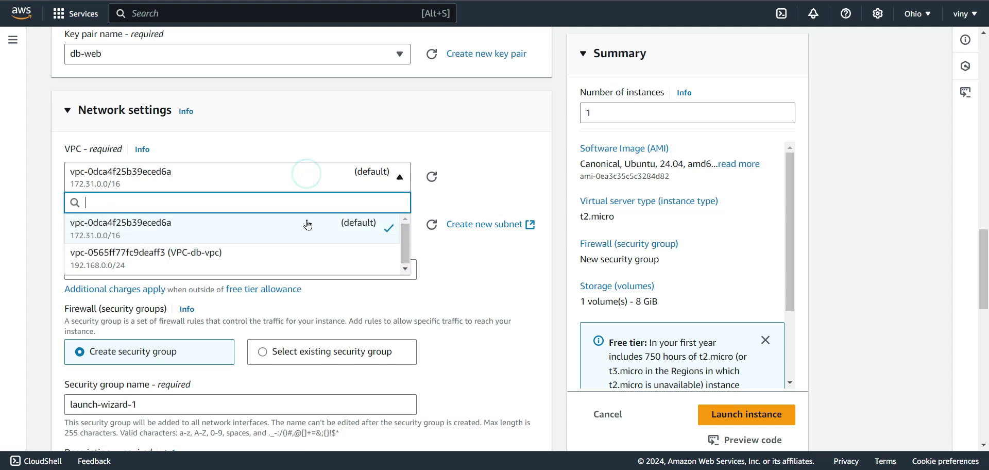
left_click(305, 252)
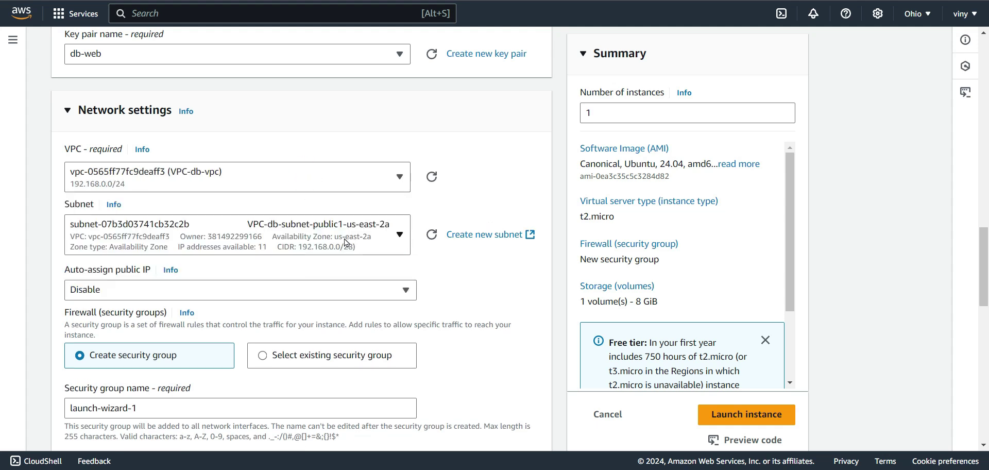
scroll(363, 261, "down", 1)
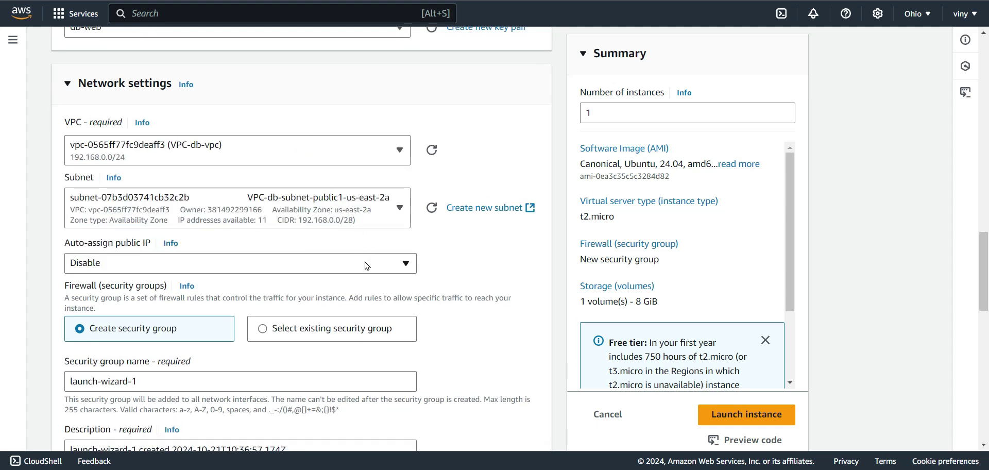
left_click(365, 265)
left_click(347, 281)
- Name the new security group DB_SG, replace its description with text beginning with DB, and launch the instance
scroll(349, 280, "down", 4)
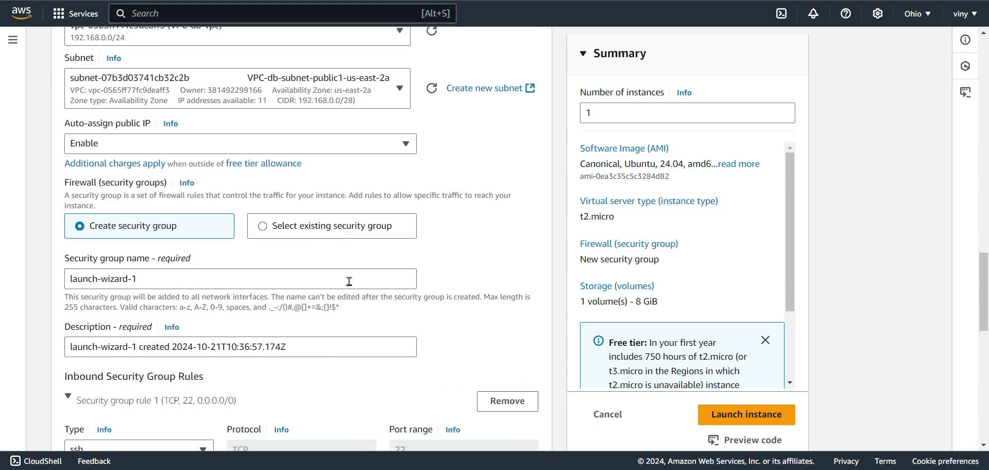
scroll(349, 281, "down", 1)
left_click(237, 261)
key("ctrl+a")
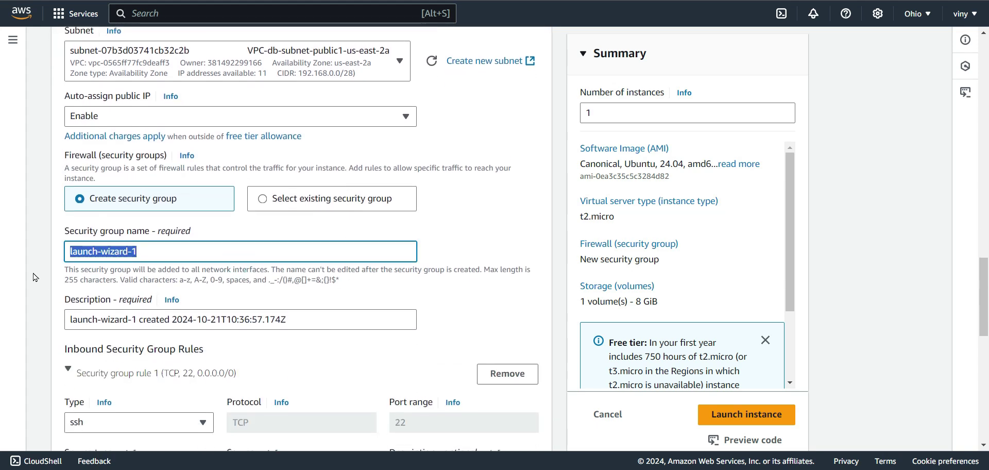
type("DB_SG")
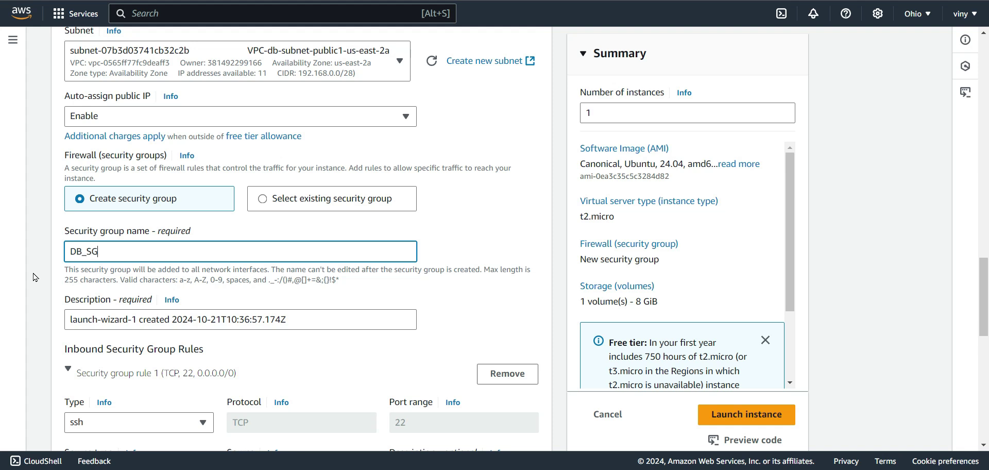
left_click(133, 311)
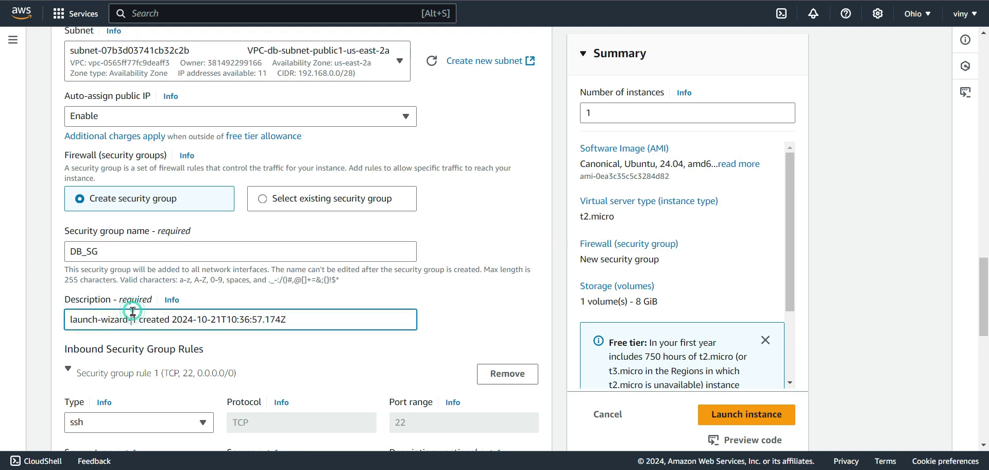
key("ctrl+a")
type("D")
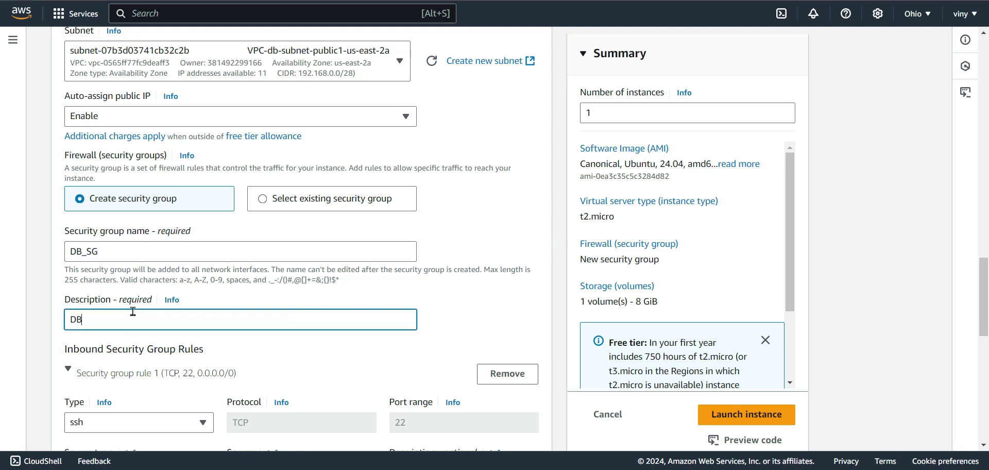
scroll(133, 311, "down", 6)
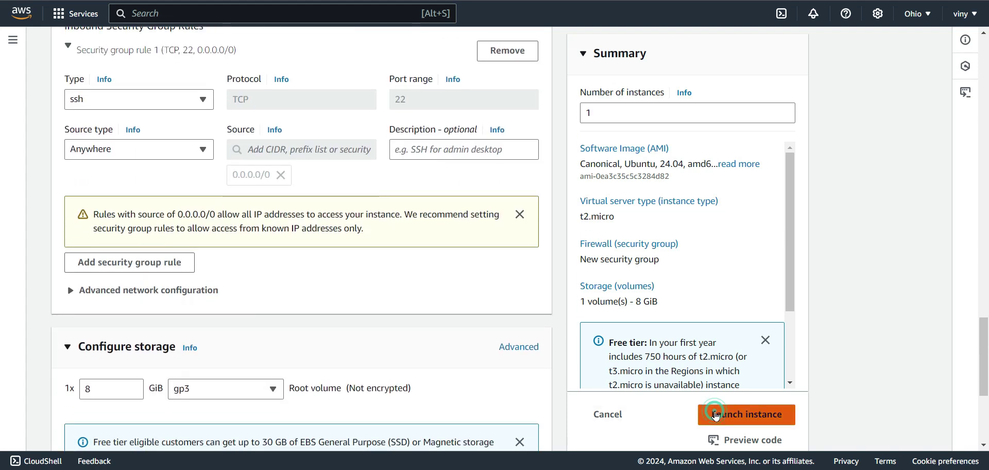
left_click(716, 415)
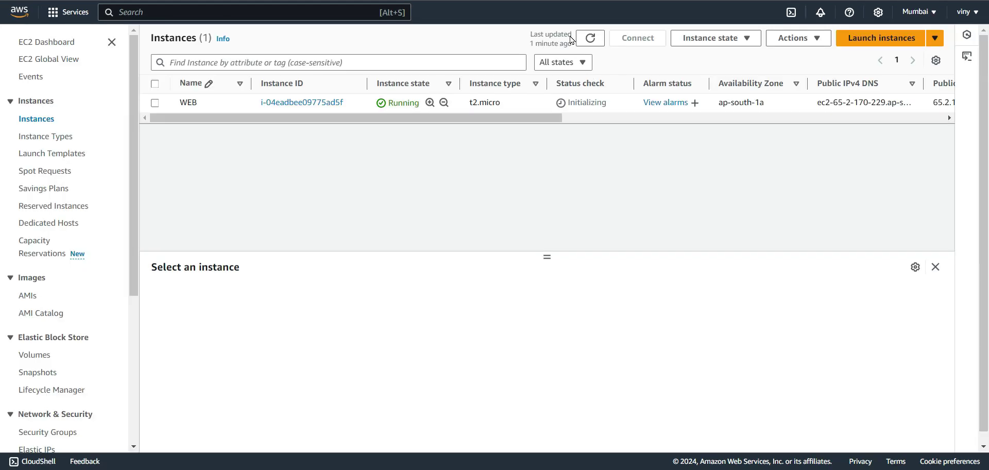
- Refresh the Mumbai instances list and select the WEB instance to show its details
left_click(592, 39)
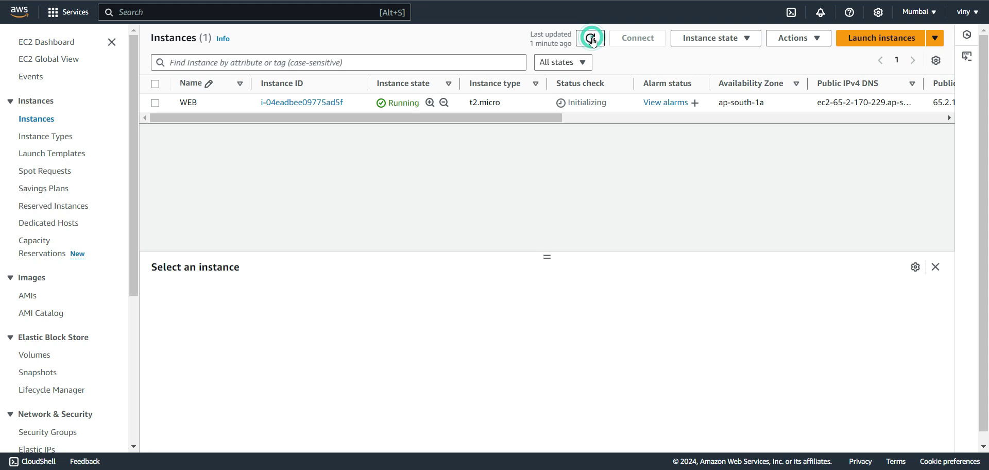
left_click(592, 40)
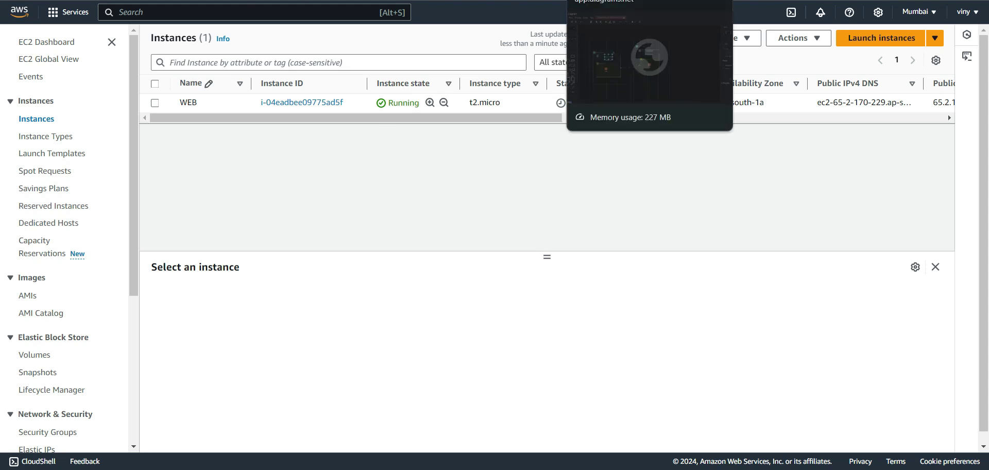
left_click(751, 0)
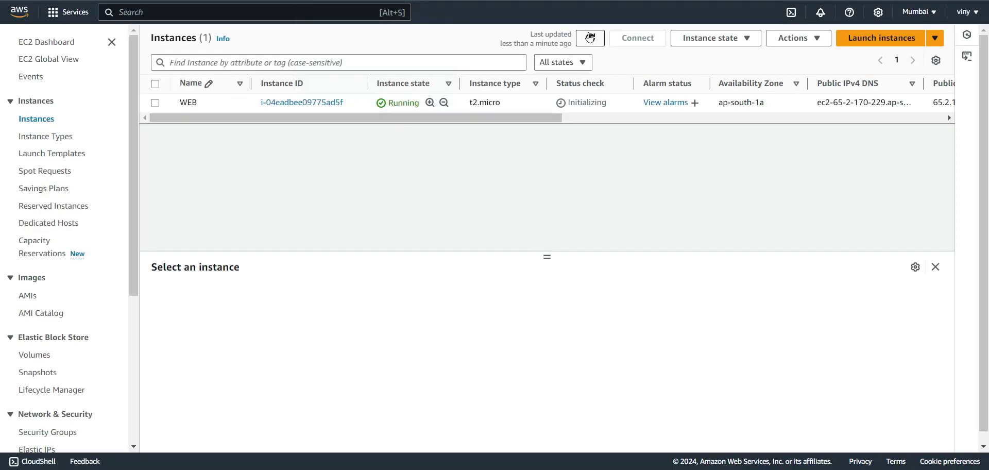
left_click(589, 36)
left_click(199, 104)
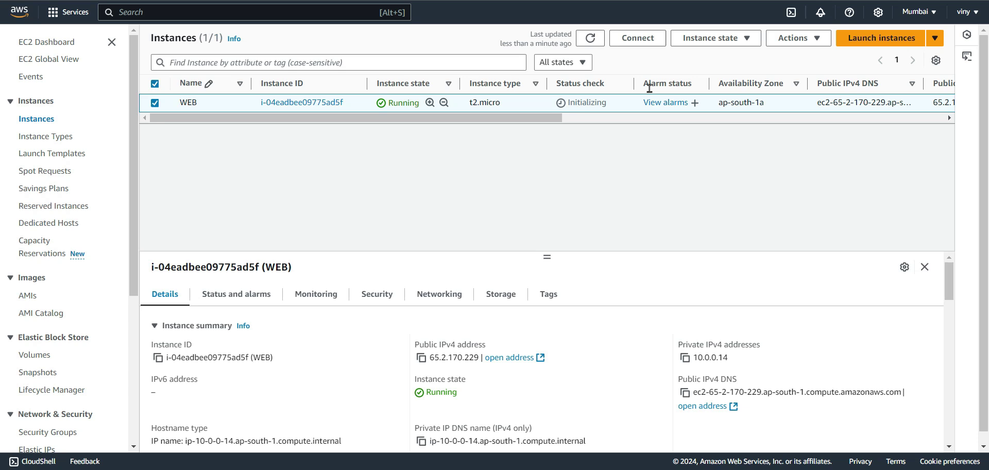
- Connect to the WEB instance through EC2 Instance Connect, using its public IPv4 address and the default ubuntu username
left_click(638, 37)
scroll(436, 311, "down", 3)
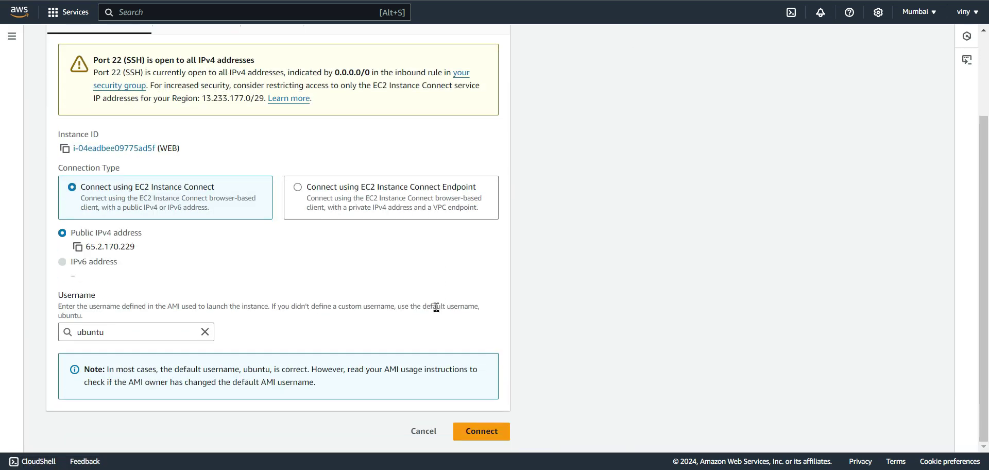
left_click(481, 431)
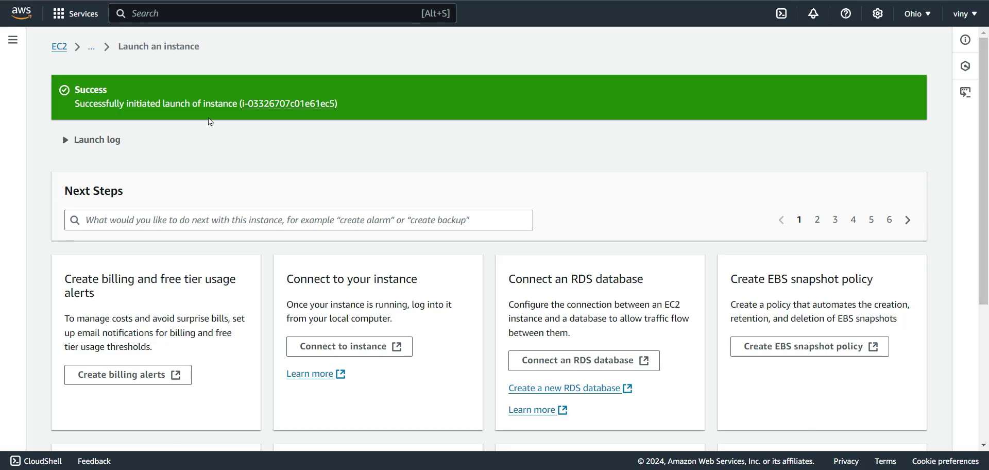
- Return to the Ohio region's instances list from the launch confirmation and refresh it
left_click(88, 50)
left_click(93, 52)
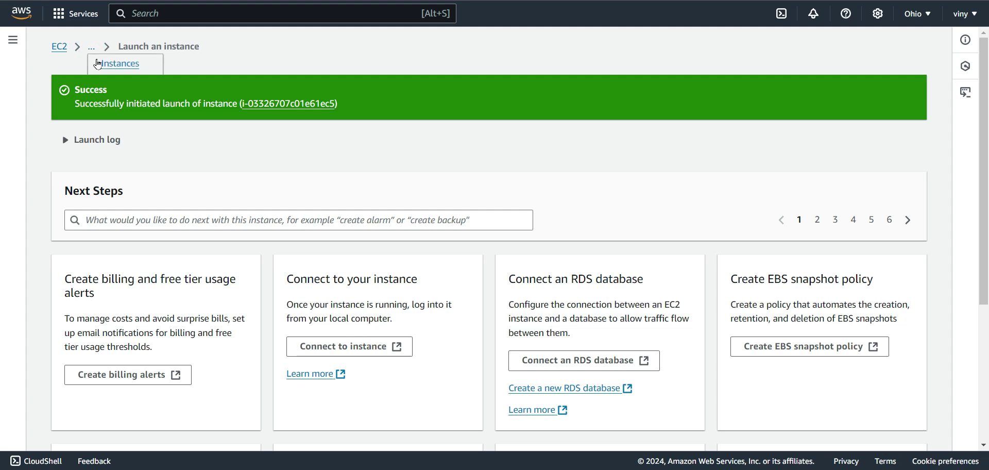
left_click(102, 61)
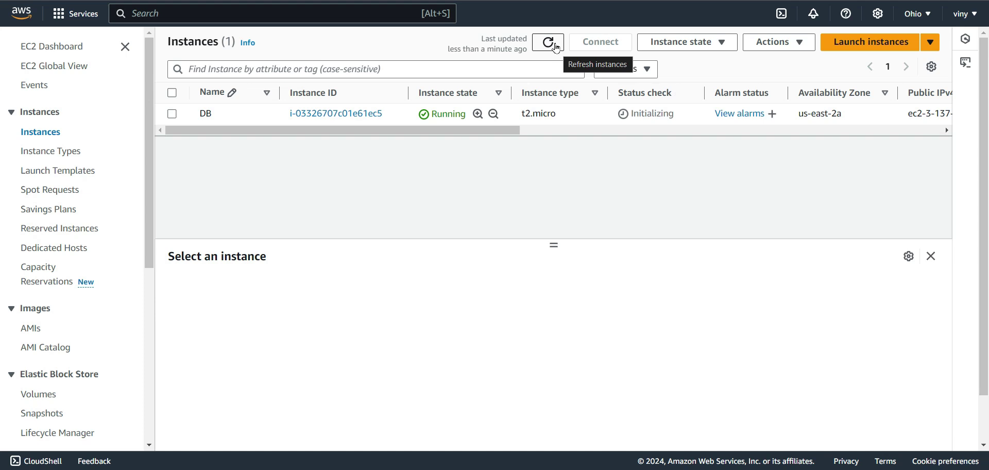
left_click(557, 48)
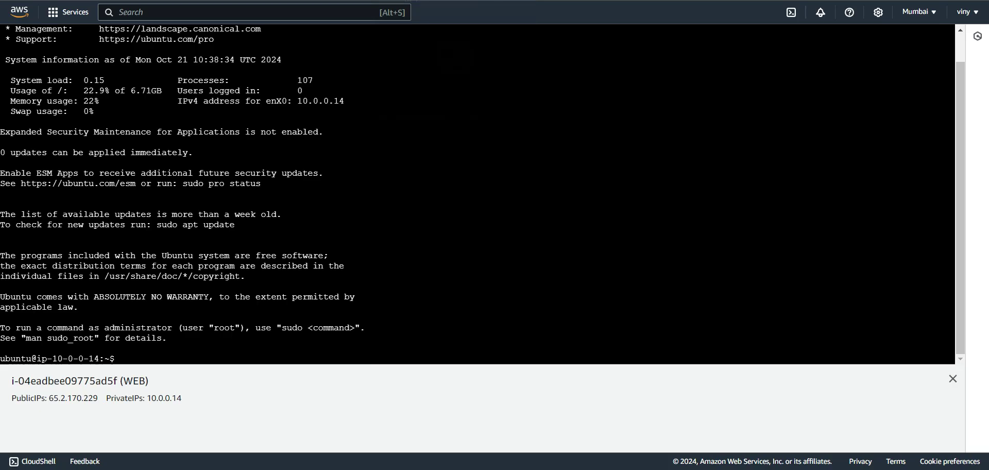
- Copy the DB instance's private IPv4 address and run ping 192.168.0.13 in the WEB instance's terminal
left_click(330, 222)
type("ping")
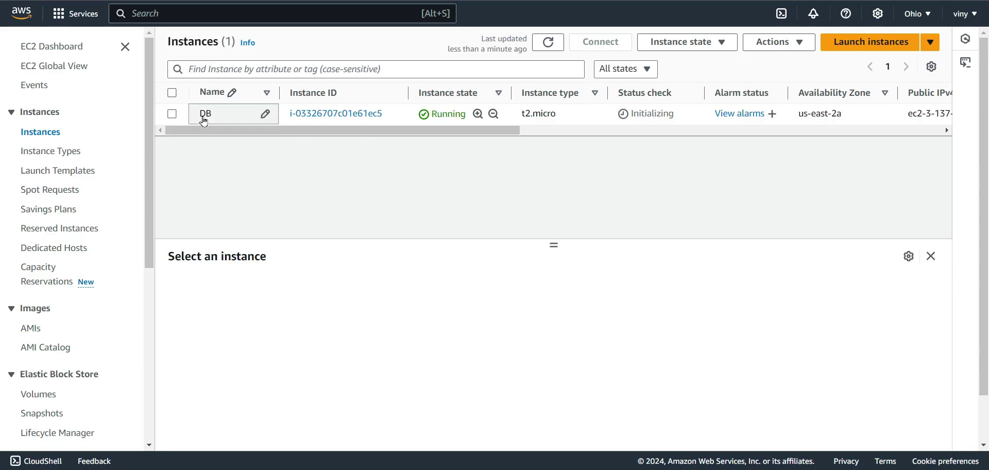
left_click(204, 116)
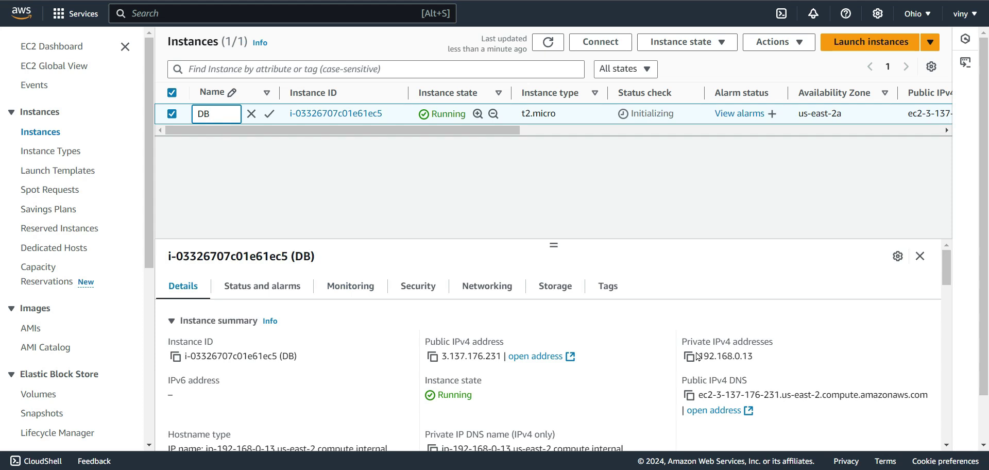
left_click(692, 360)
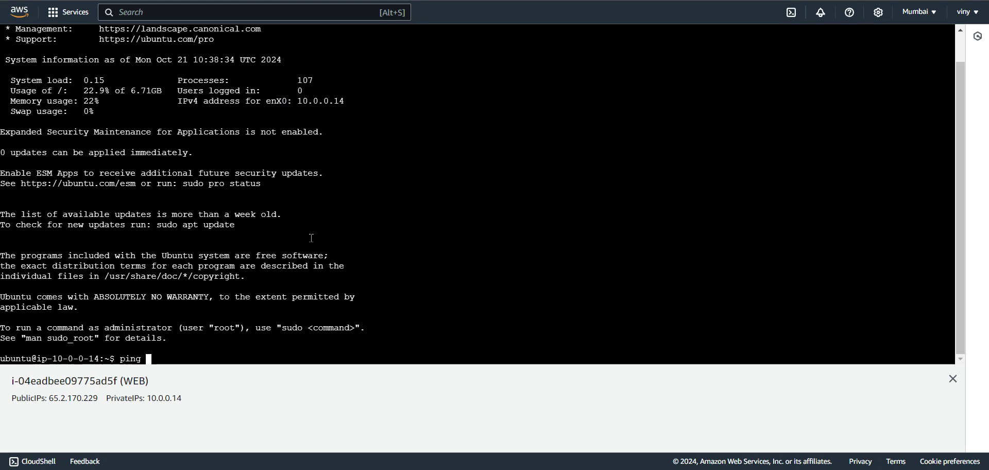
right_click(311, 237)
left_click(353, 113)
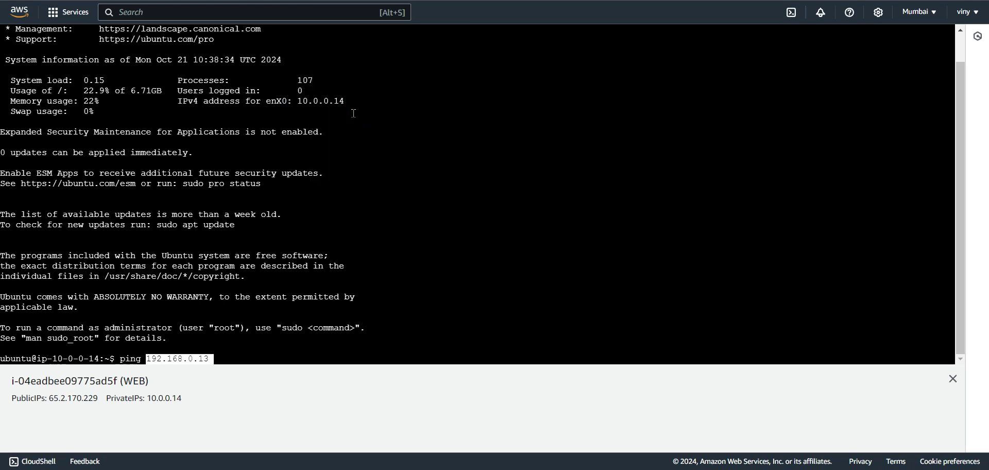
key("Return")
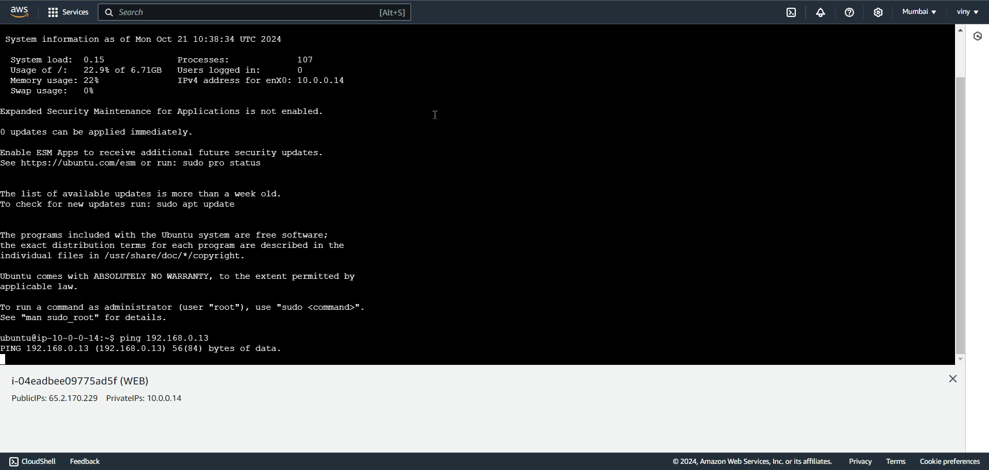
- Connect to the DB instance in Ohio through EC2 Instance Connect, using its public IPv4 address and the ubuntu username
left_click(535, 0)
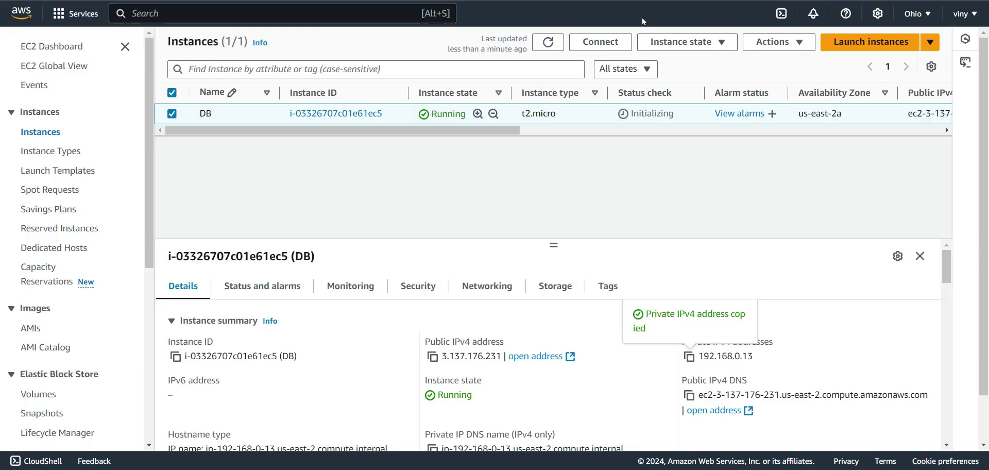
left_click(601, 43)
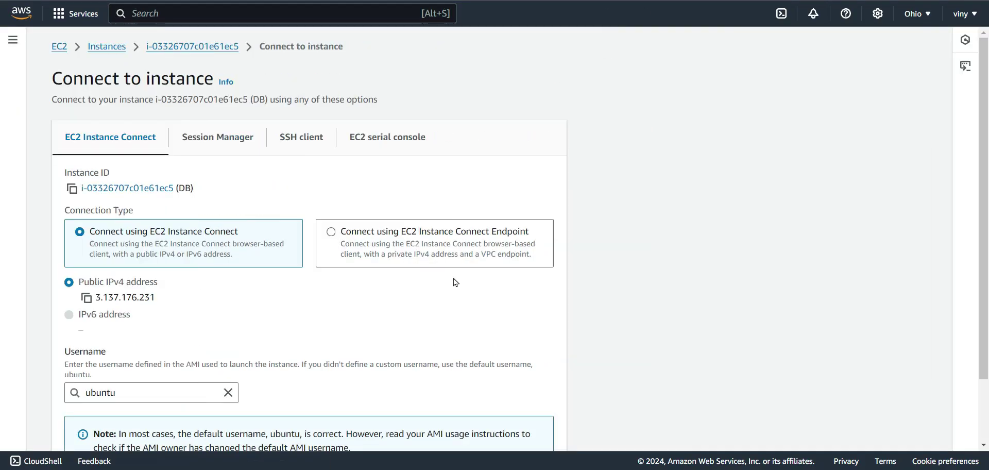
scroll(453, 281, "down", 2)
scroll(455, 282, "down", 2)
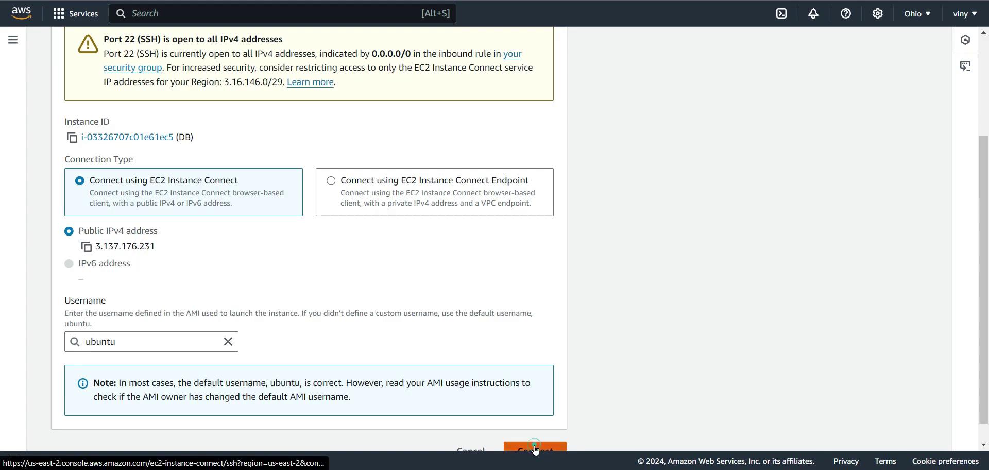
left_click(535, 448)
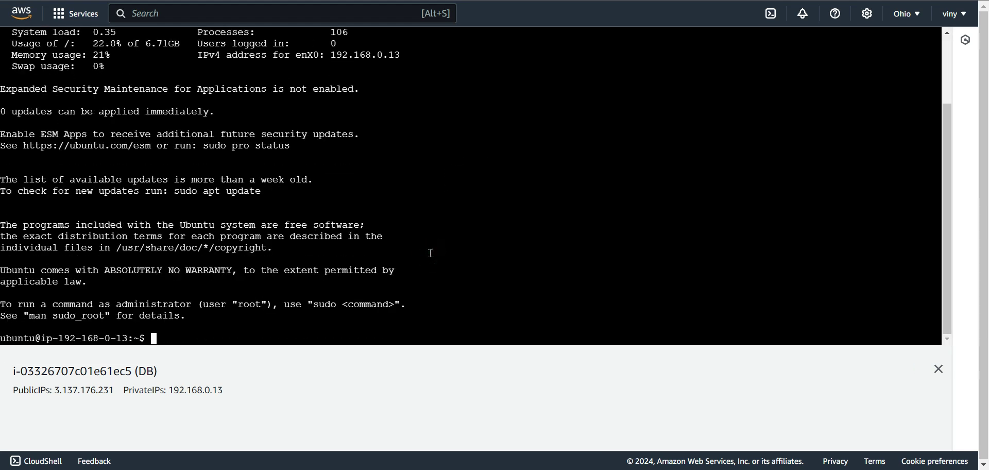
- Copy the WEB instance's private IP address and run ping 10.0.0.14 in the DB instance's terminal
type("ping")
key("ctrl+Tab")
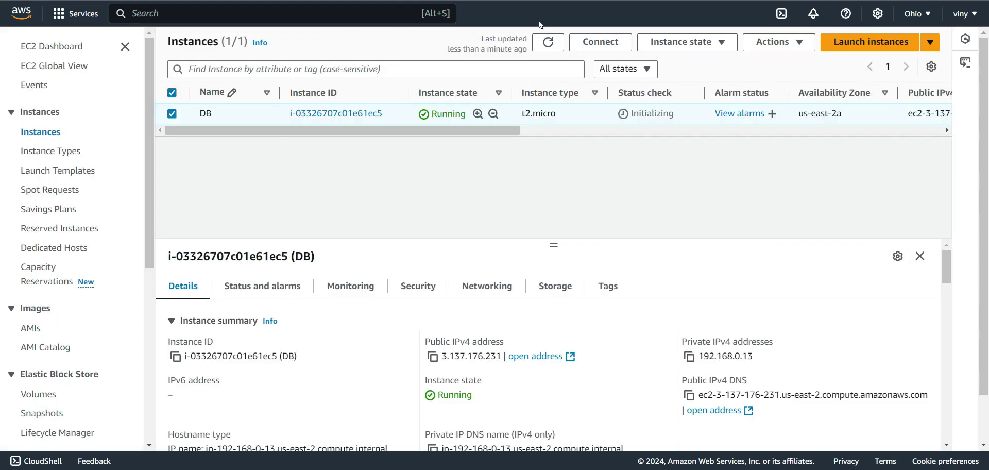
key("ctrl+Tab")
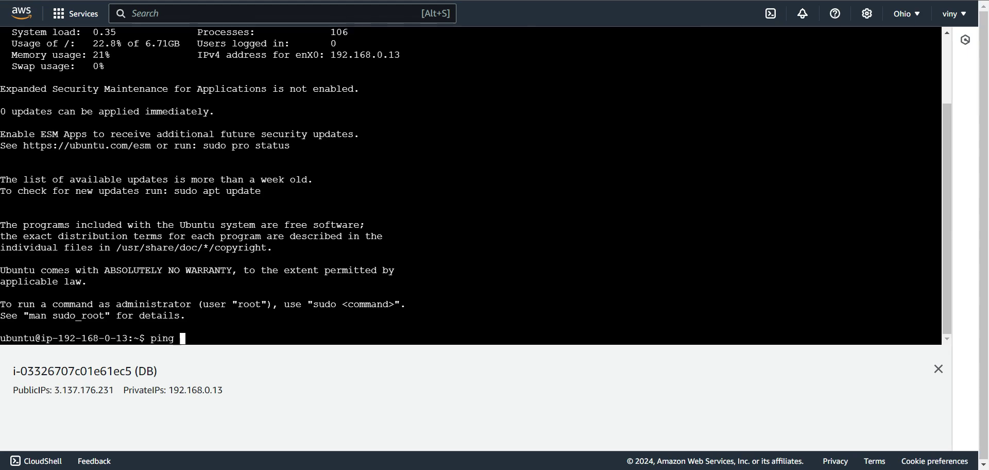
key("ctrl+shift+Tab")
key("ctrl+shift+Tab")
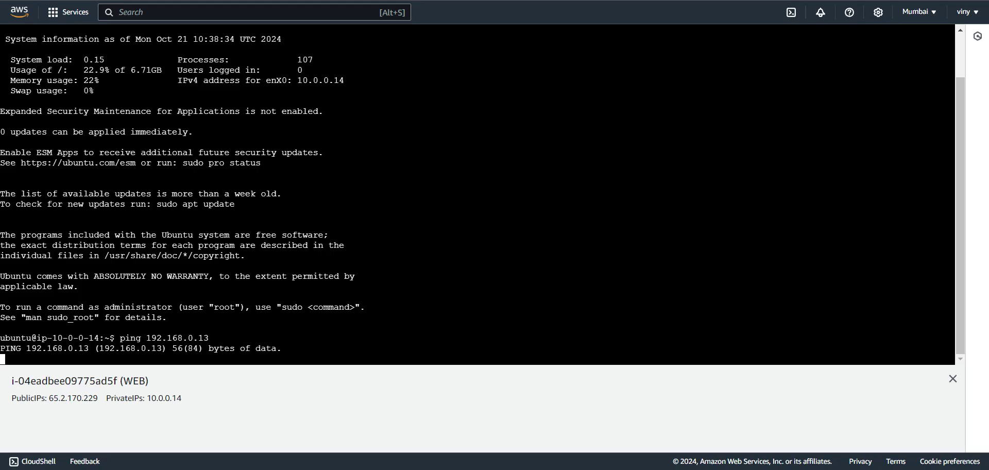
double_click(164, 393)
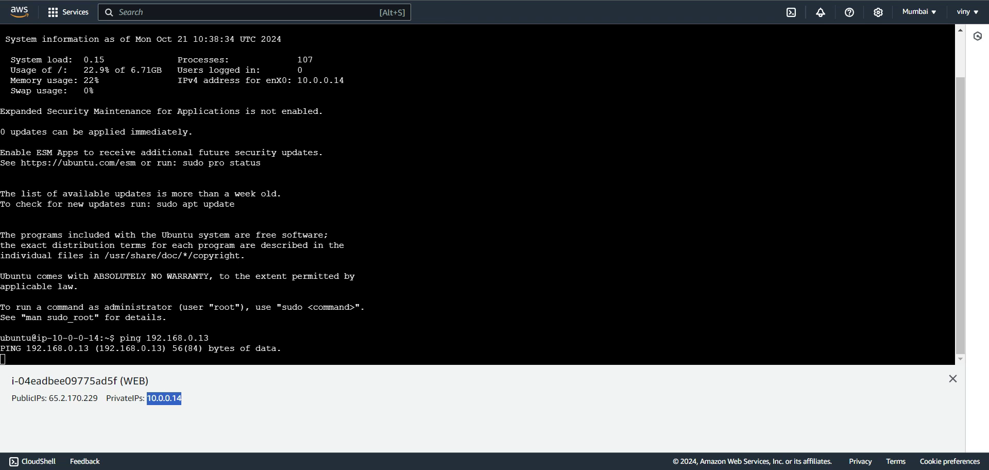
key("ctrl+c")
key("ctrl+Tab")
key("ctrl+Tab")
key("ctrl+v")
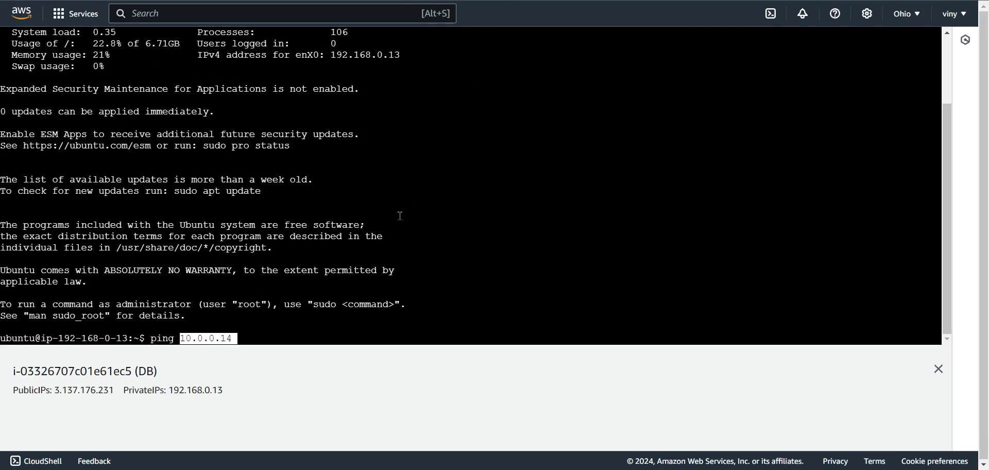
key("Return")
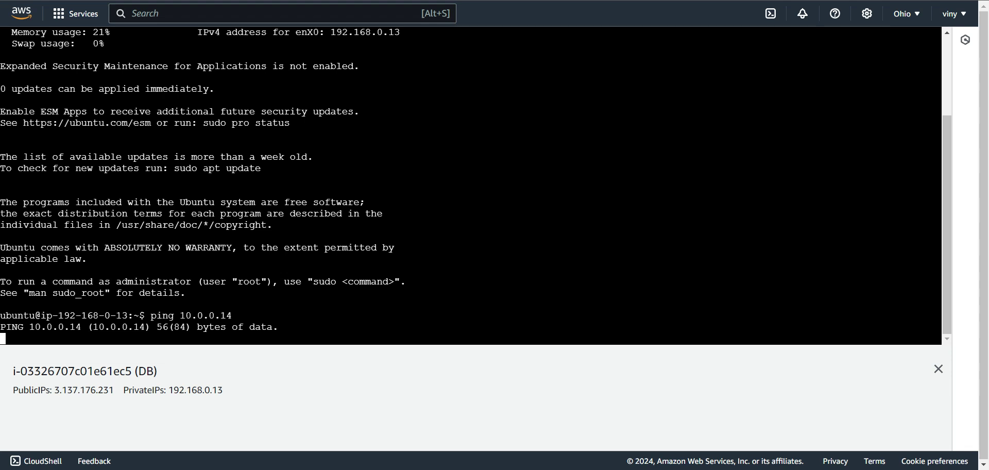
- Open the WEBSG security group from the WEB instance's security details in the Mumbai region
key("ctrl+shift+Tab")
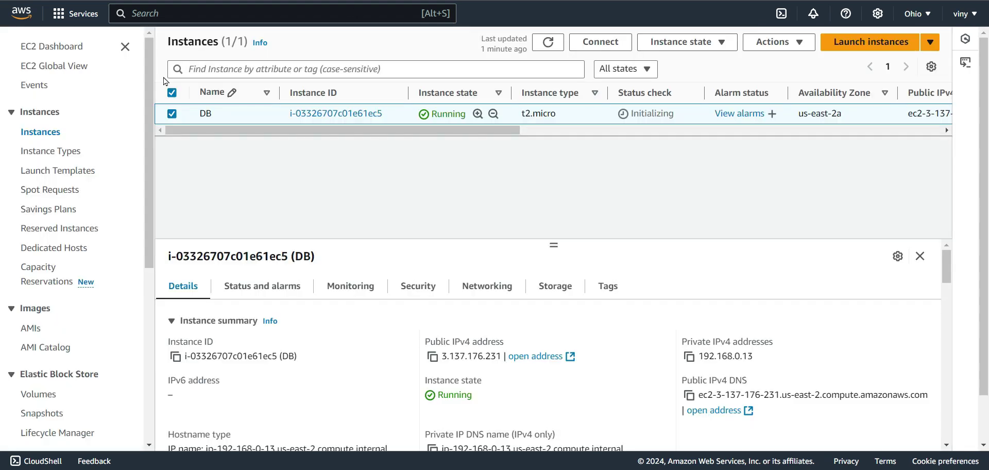
left_click(19, 15)
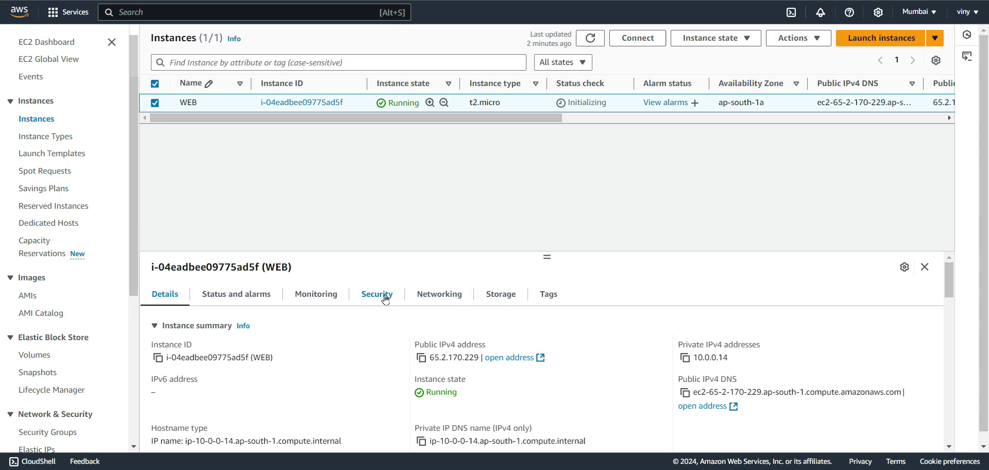
left_click(385, 299)
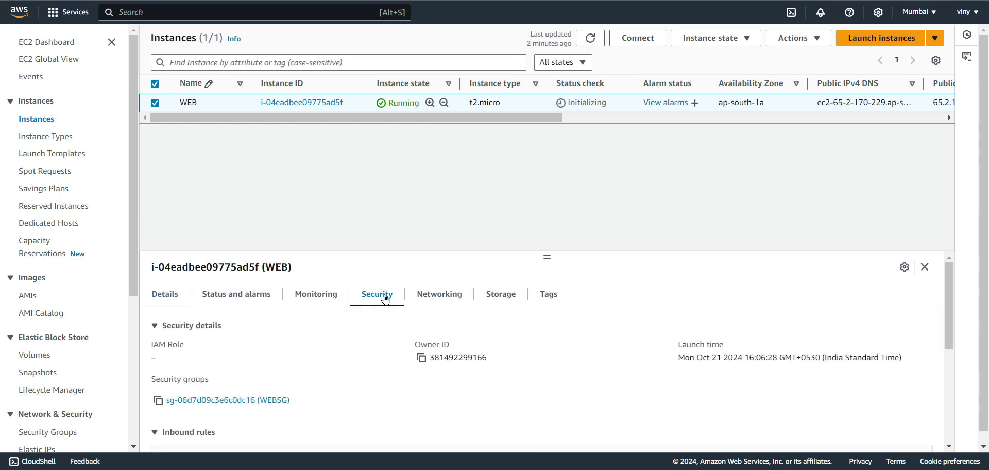
scroll(386, 327, "down", 1)
left_click(281, 363)
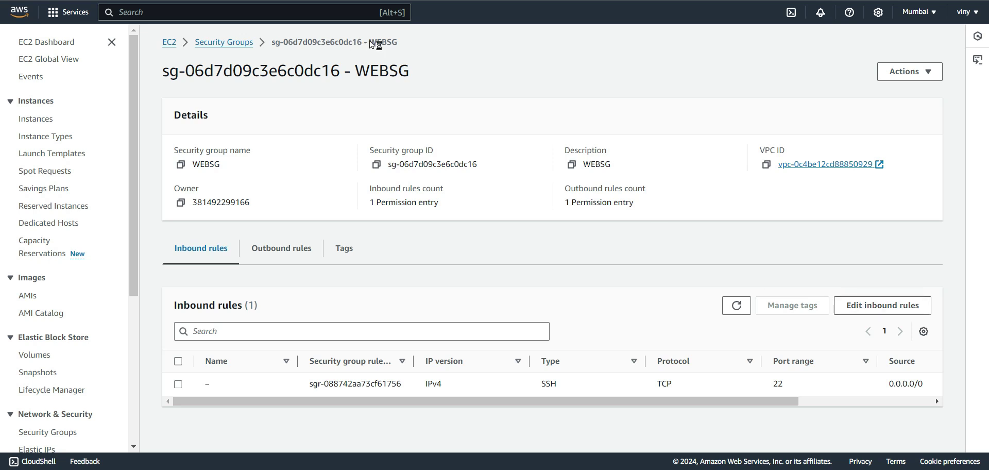
- Edit WEBSG's inbound rules and add a new rule with the type All traffic
left_click(851, 305)
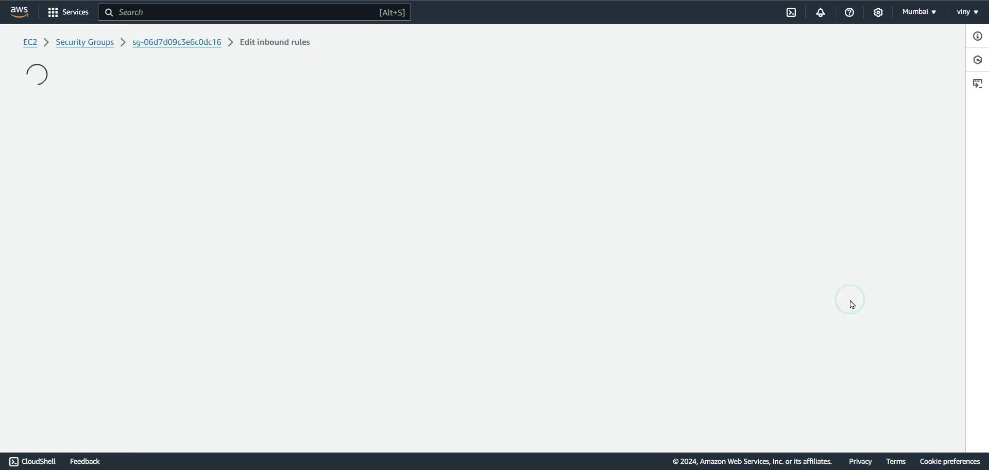
left_click(75, 238)
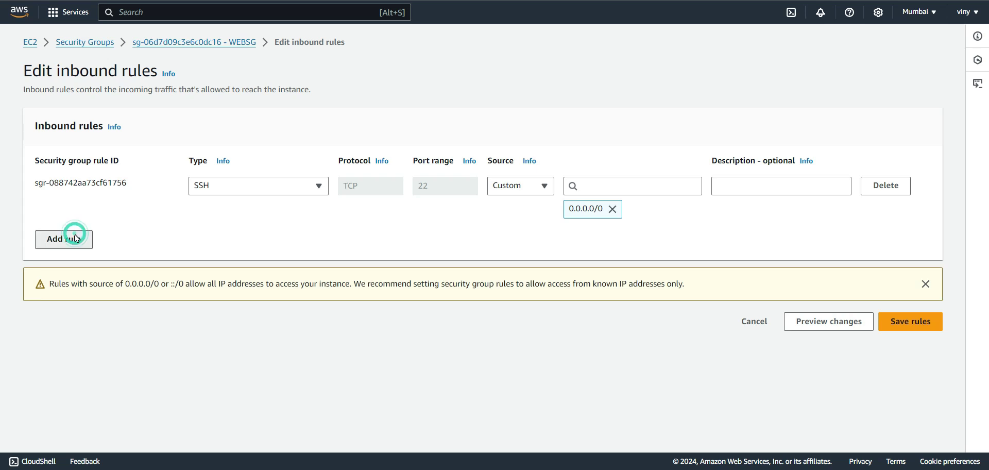
left_click(254, 232)
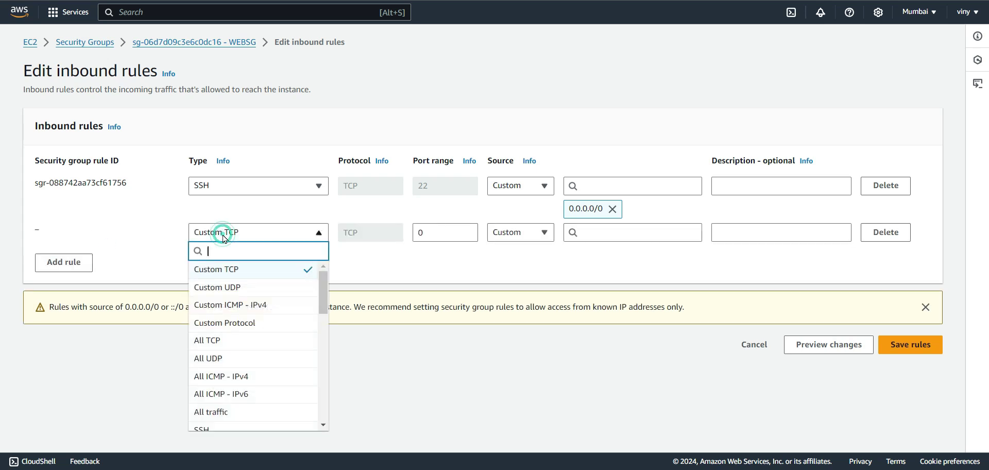
left_click(230, 412)
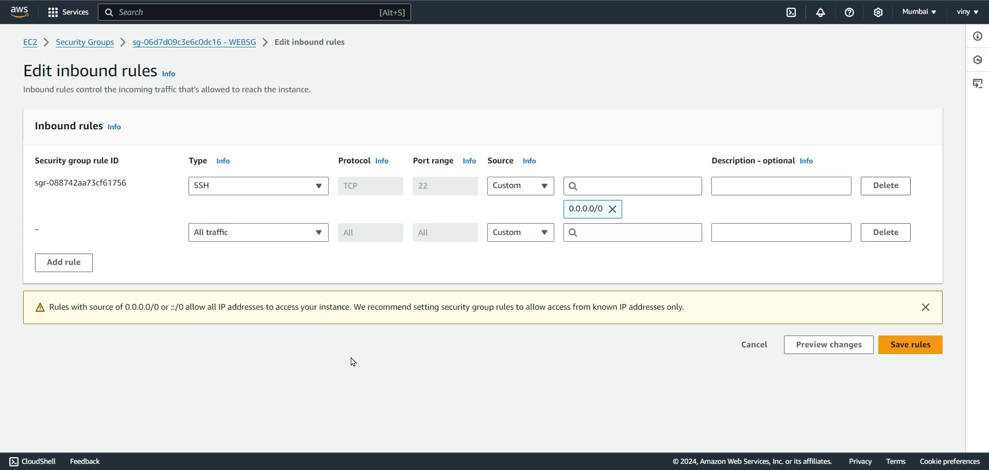
- Set the All traffic rule's custom source to 192.168.0.0/24, reusing the network part of the DB instance's private IP
left_click(581, 232)
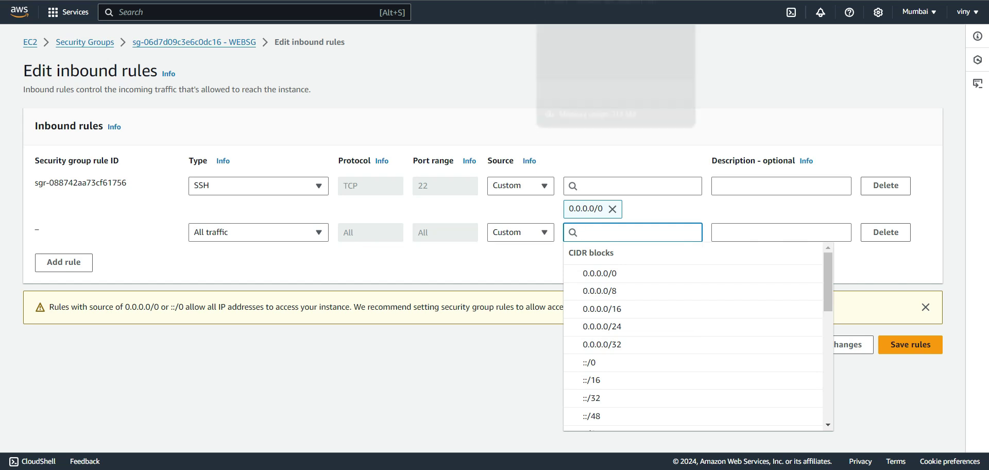
left_click(587, 1)
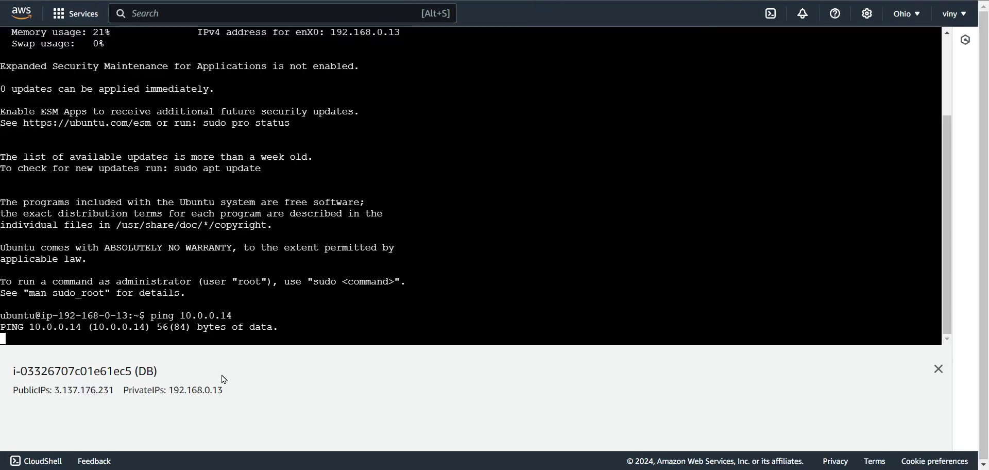
left_click_drag(170, 390, 203, 390)
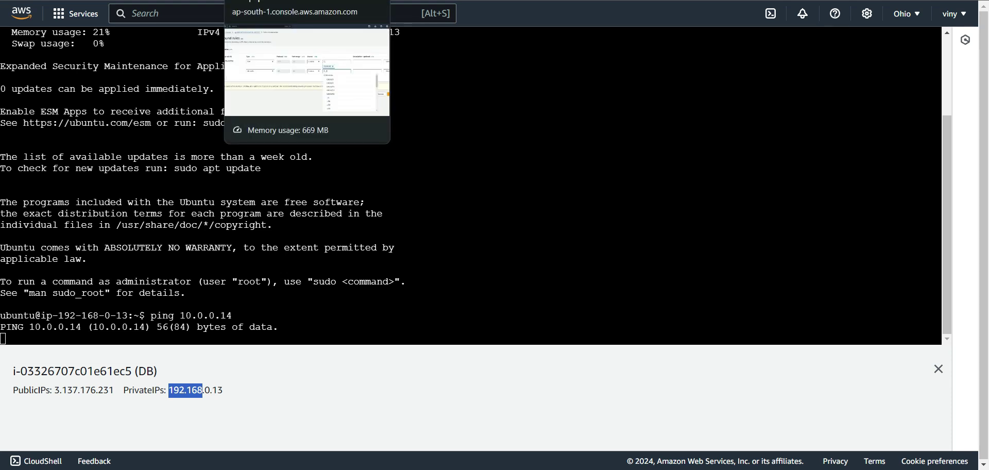
left_click(288, 0)
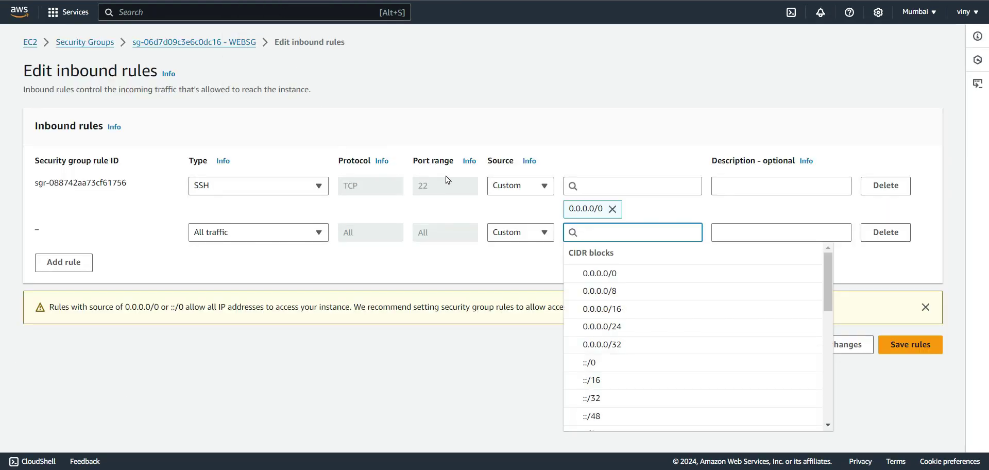
key("ctrl+v")
type(".0.")
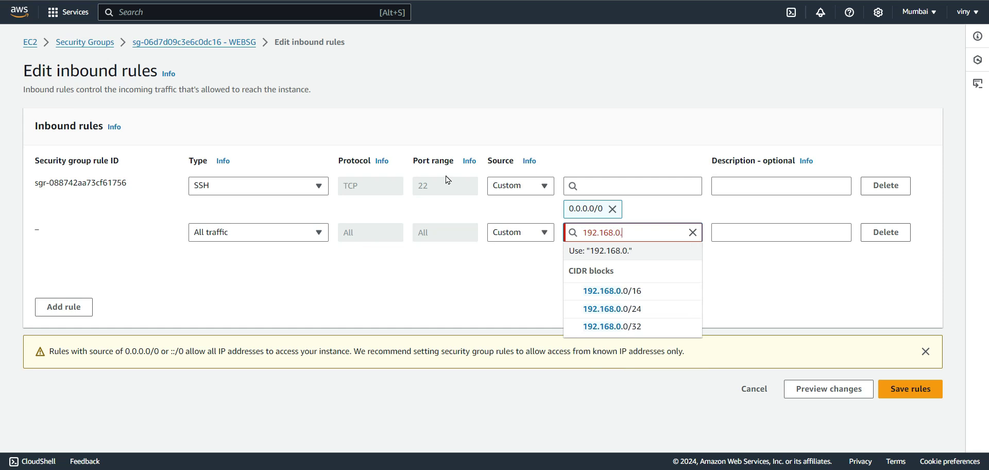
type("0/24")
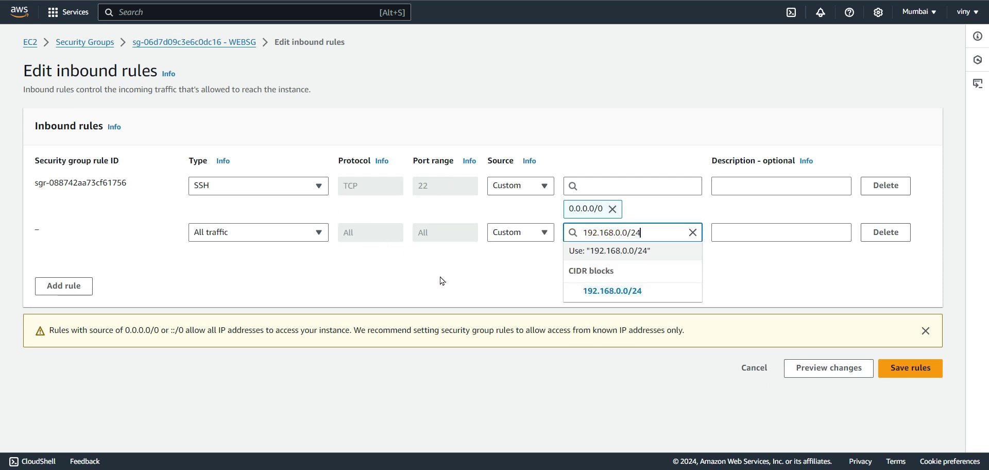
key("Return")
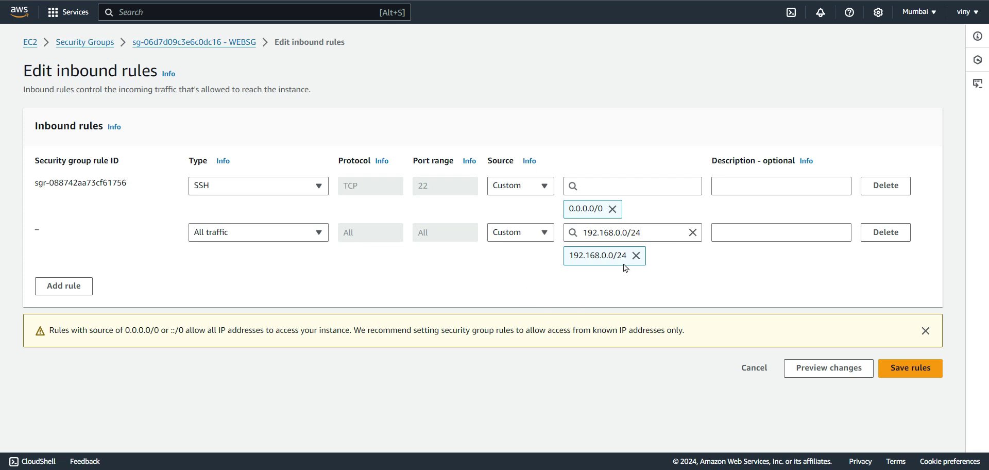
- Save WEBSG's inbound rules, and open the DB_SG security group from the DB instance's security details in the Ohio region
left_click(894, 373)
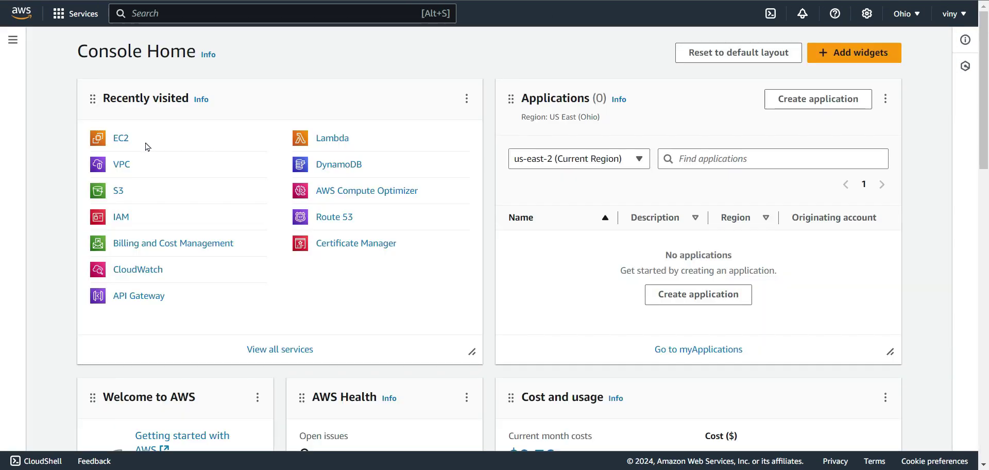
left_click(117, 139)
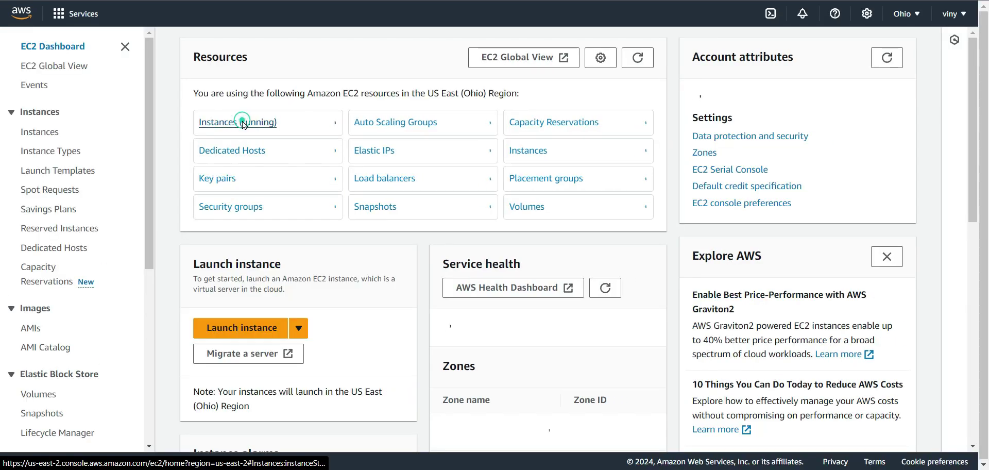
left_click(248, 124)
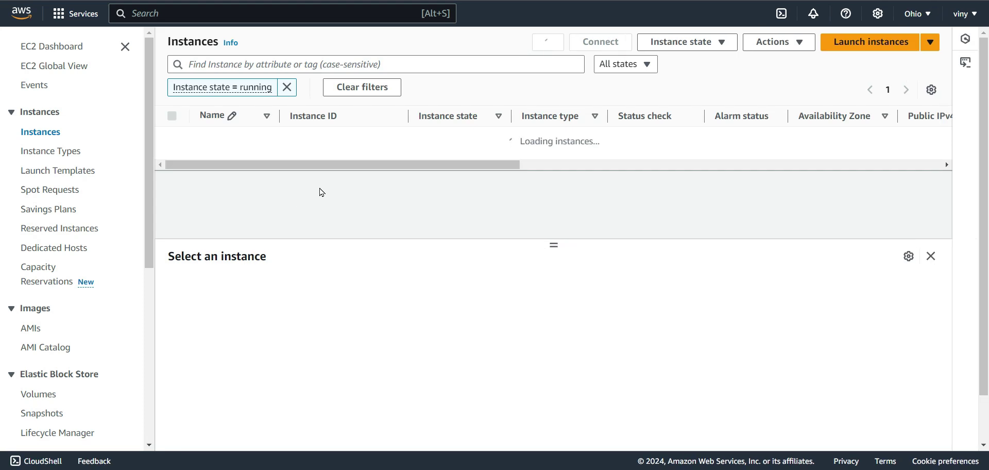
left_click(172, 139)
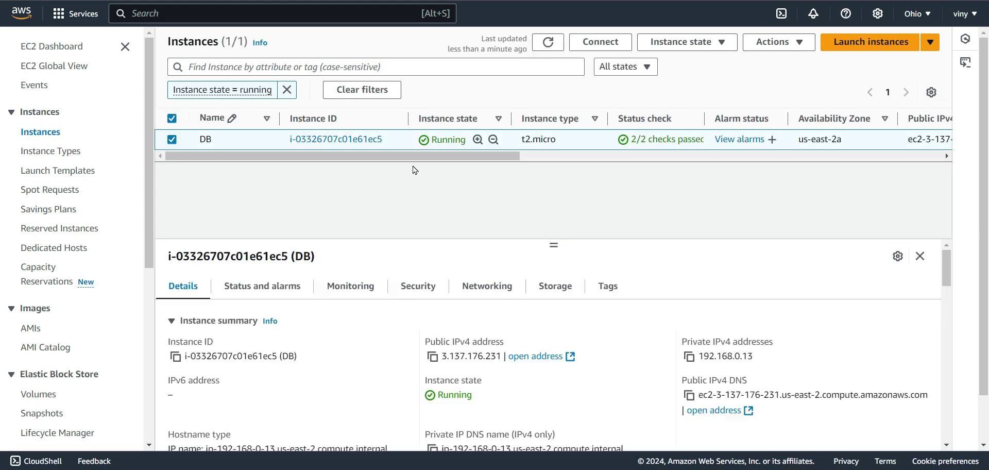
left_click(440, 287)
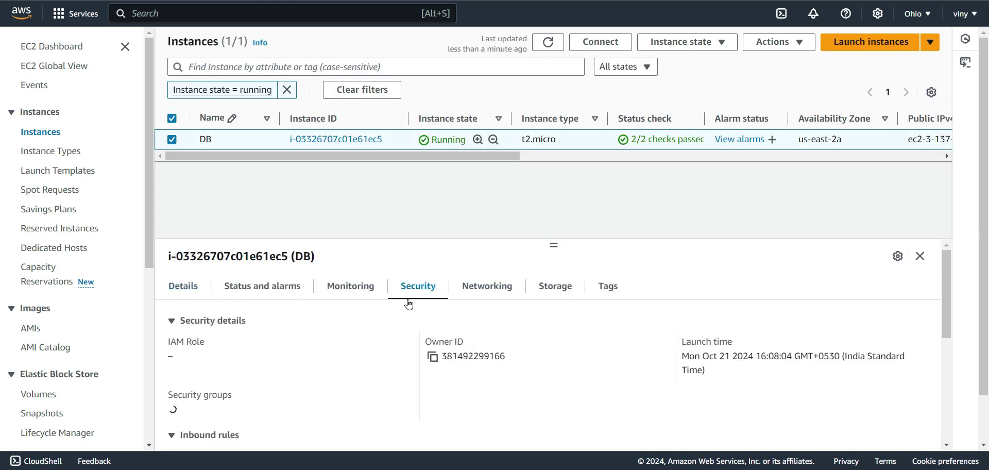
scroll(288, 370, "down", 2)
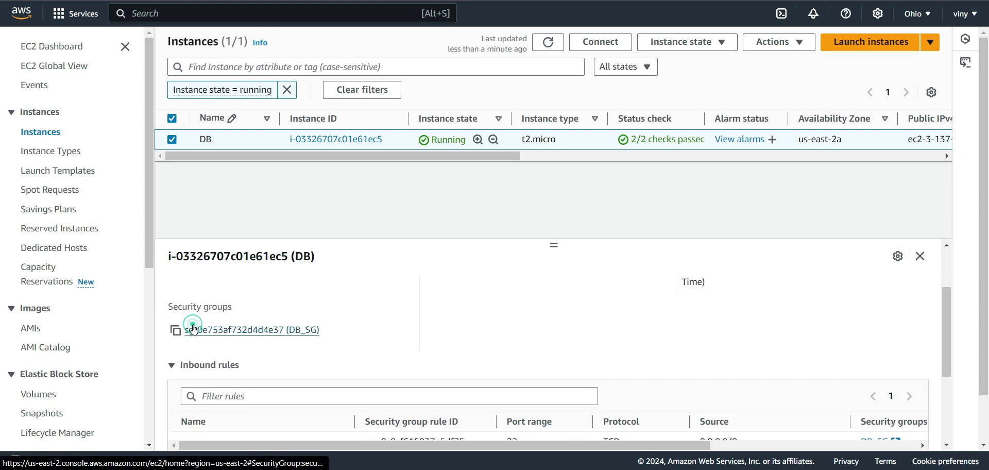
left_click(194, 325)
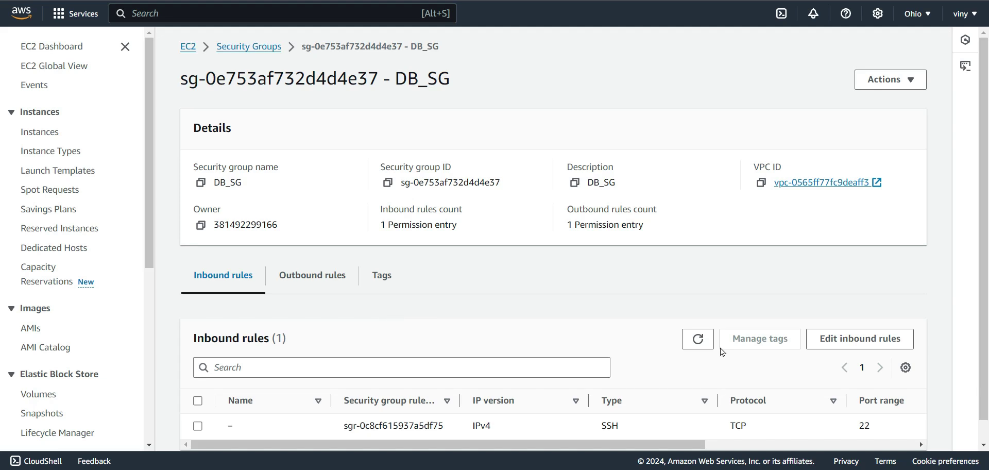
- Edit DB_SG's inbound rules and add a new rule with the type All traffic
left_click(849, 347)
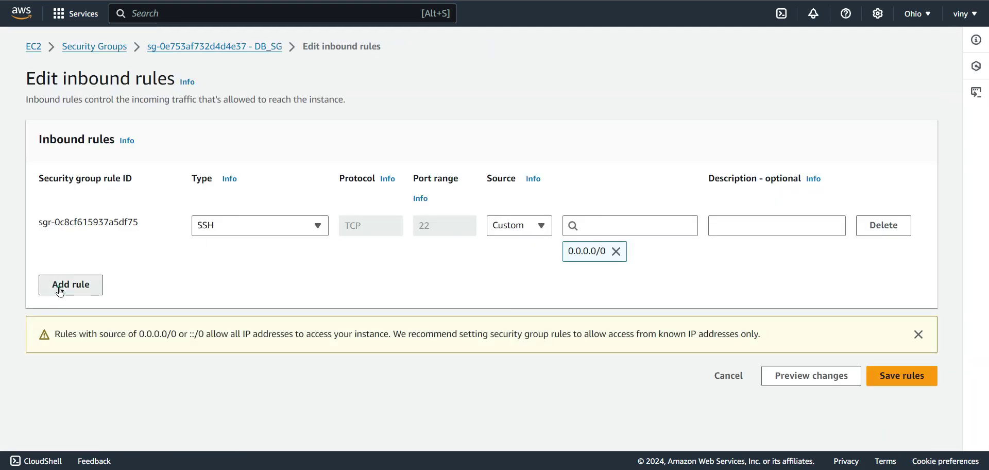
left_click(62, 285)
left_click(282, 279)
left_click(271, 247)
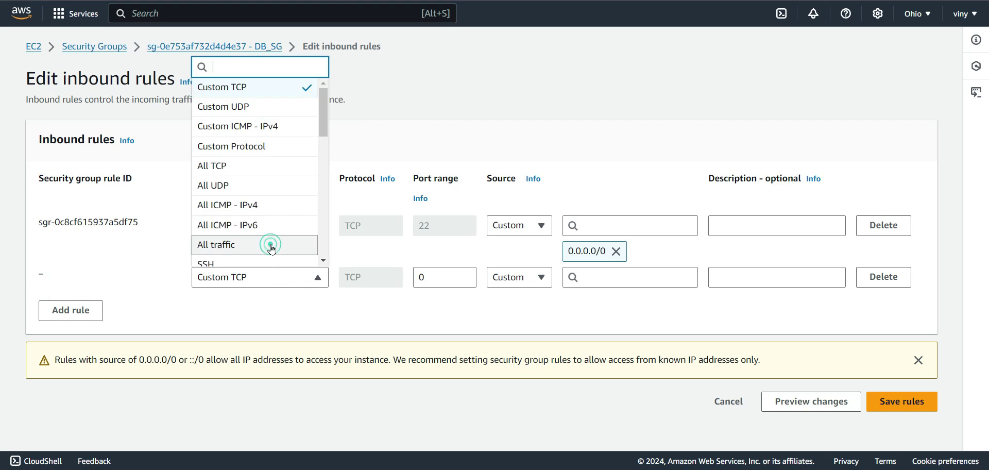
- Set the All traffic rule's custom source to 10.0.0.0/24 and save DB_SG's inbound rules
left_click(594, 280)
type("10.0.0.14")
key("BackSpace")
key("BackSpace")
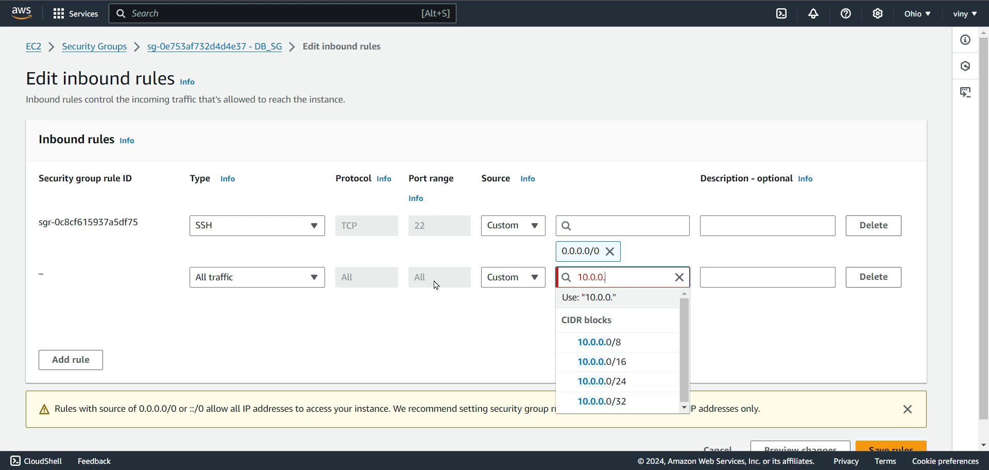
type("0/")
type("1")
type("4")
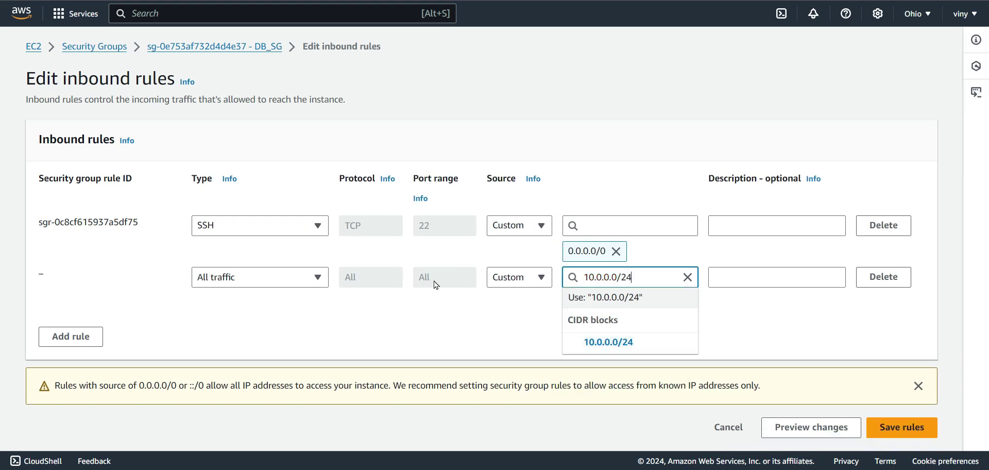
key("Return")
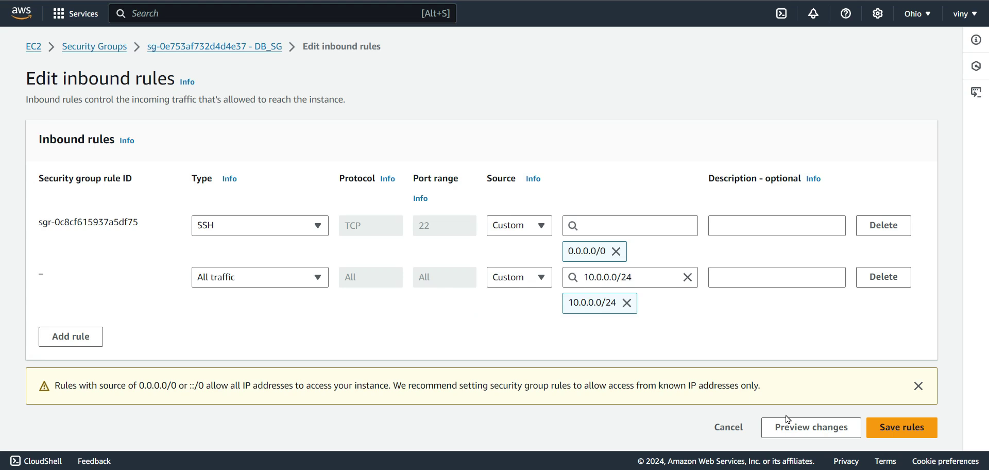
left_click(892, 425)
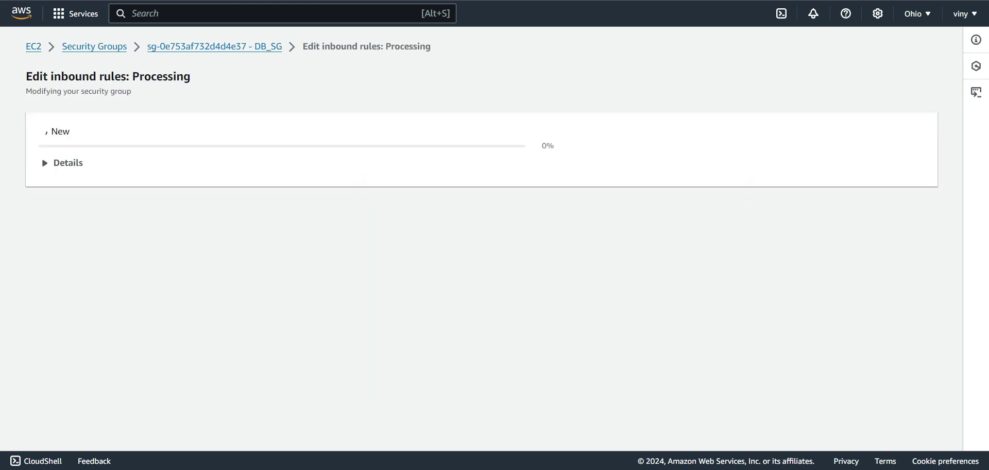
- Check the running pings in the DB and WEB instance terminals, and review the inbound rules saved on WEBSG
key("ctrl+Tab")
left_click(340, 311)
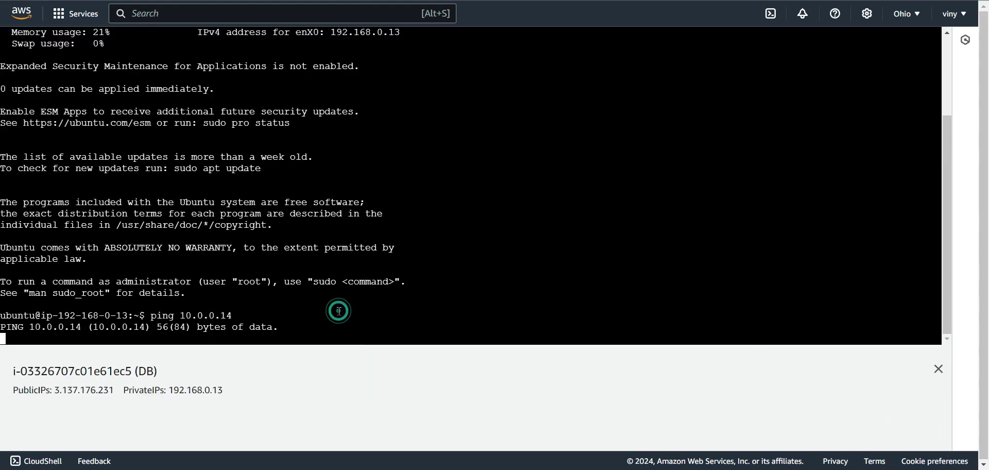
key("ctrl+Tab")
left_click(295, 192)
left_click(493, 257)
key("Return")
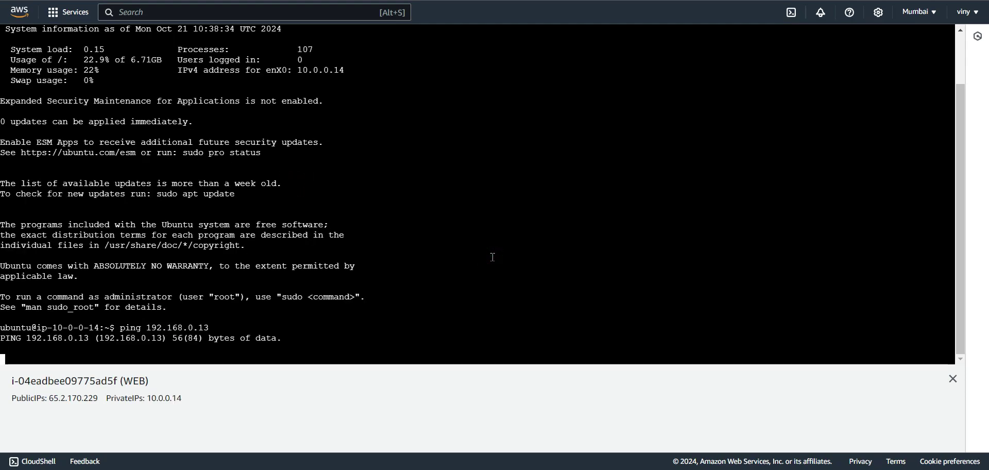
key("ctrl+Tab")
scroll(393, 298, "down", 1)
scroll(393, 298, "up", 1)
scroll(428, 423, "down", 1)
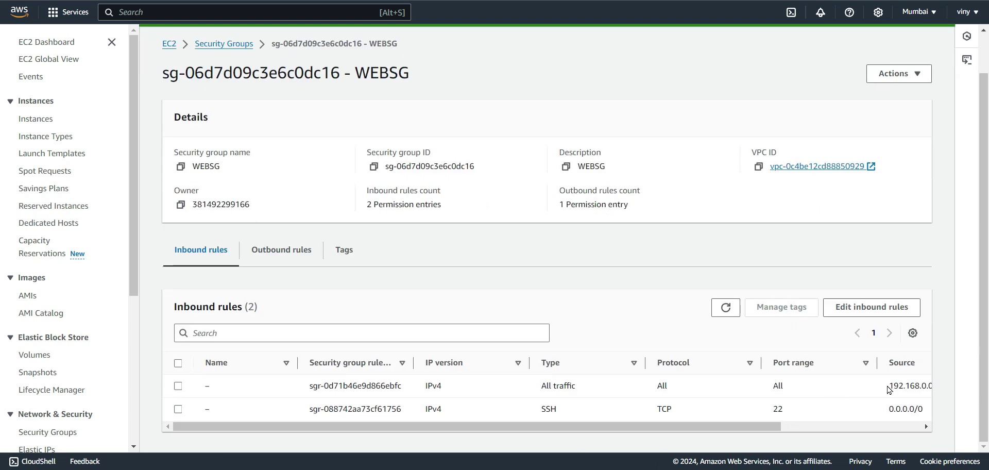
scroll(509, 217, "up", 1)
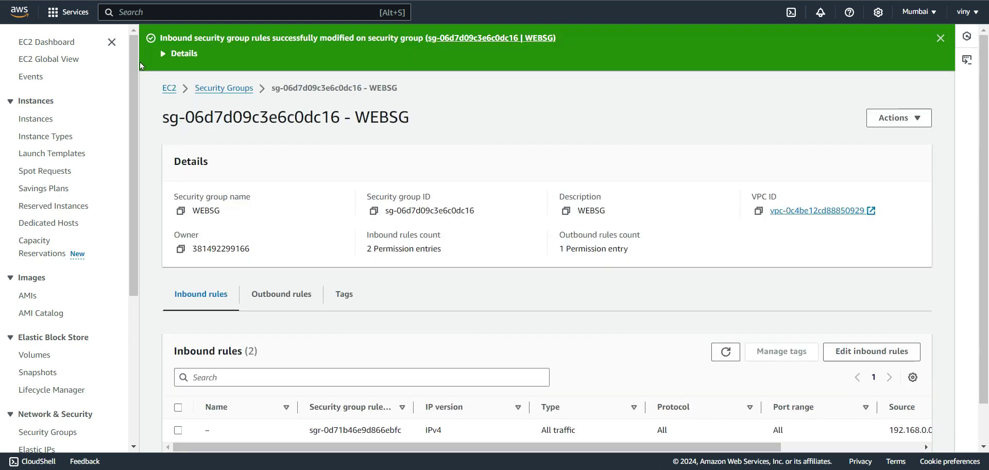
- Go to the VPC service in the Mumbai region and start creating a peering connection
left_click(20, 15)
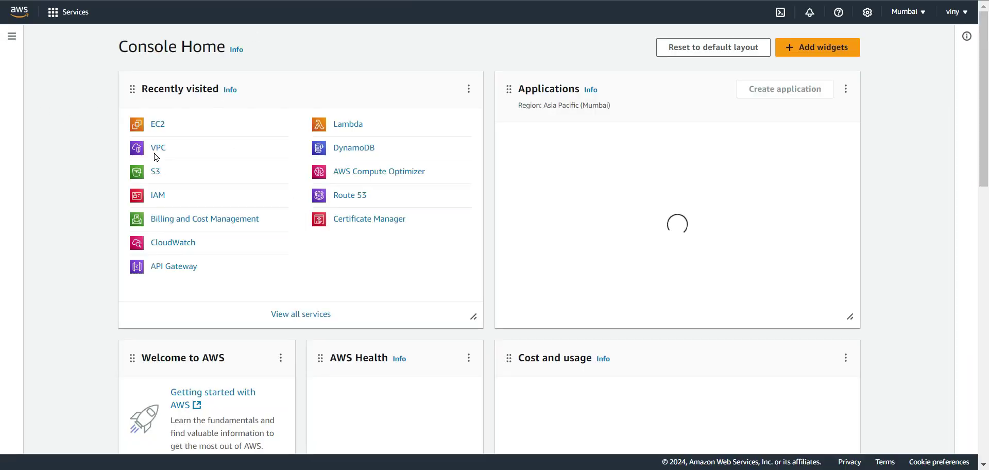
left_click(156, 152)
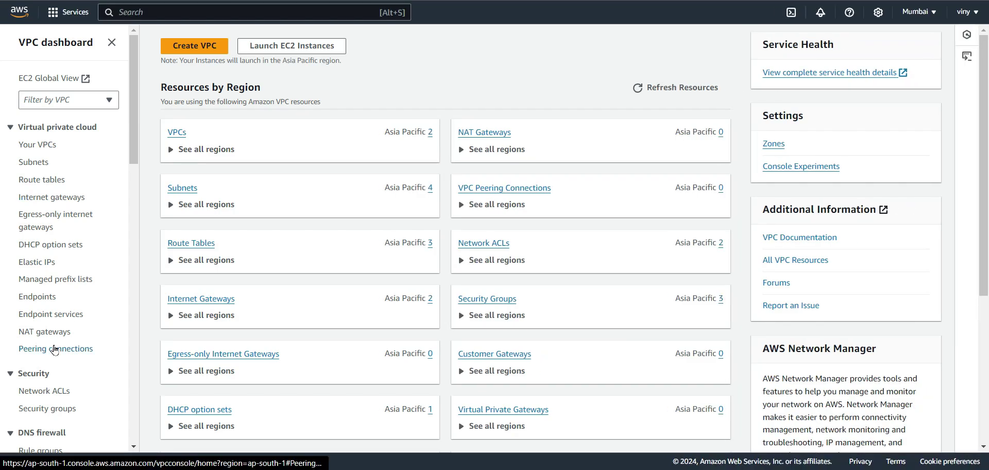
left_click(60, 349)
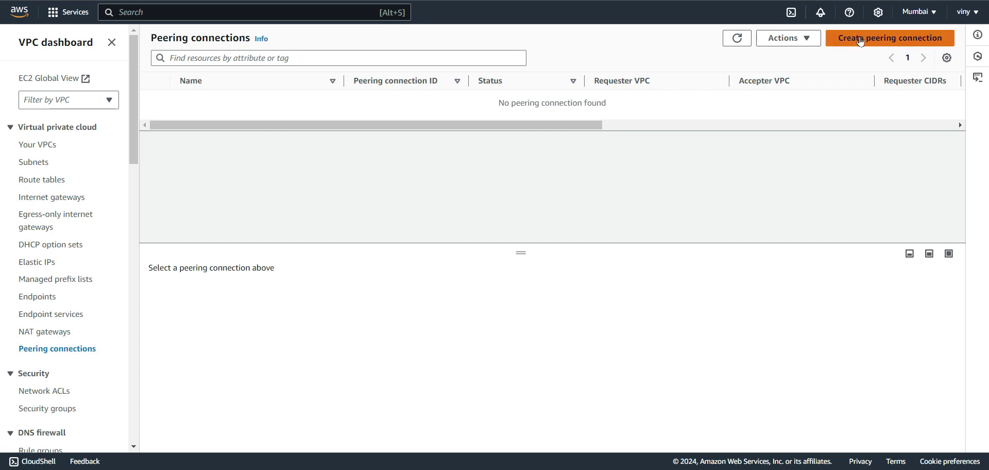
left_click(859, 41)
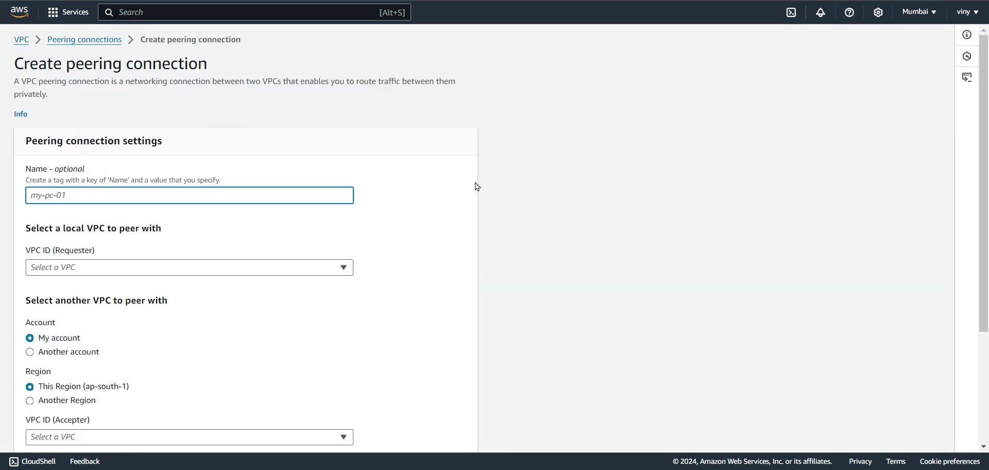
- Name the peering connection web-db and choose VPC-web-vpc as the requester VPC
left_click(244, 194)
type("web-db")
scroll(261, 241, "down", 1)
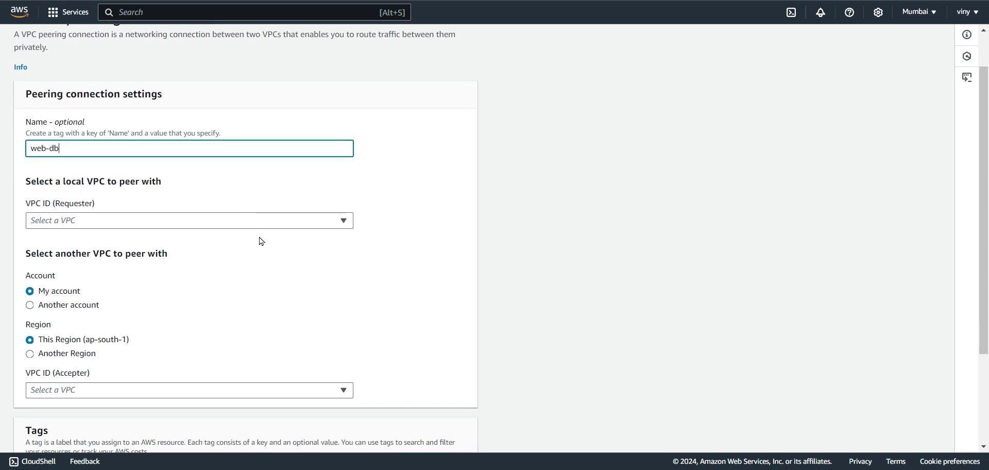
left_click(255, 224)
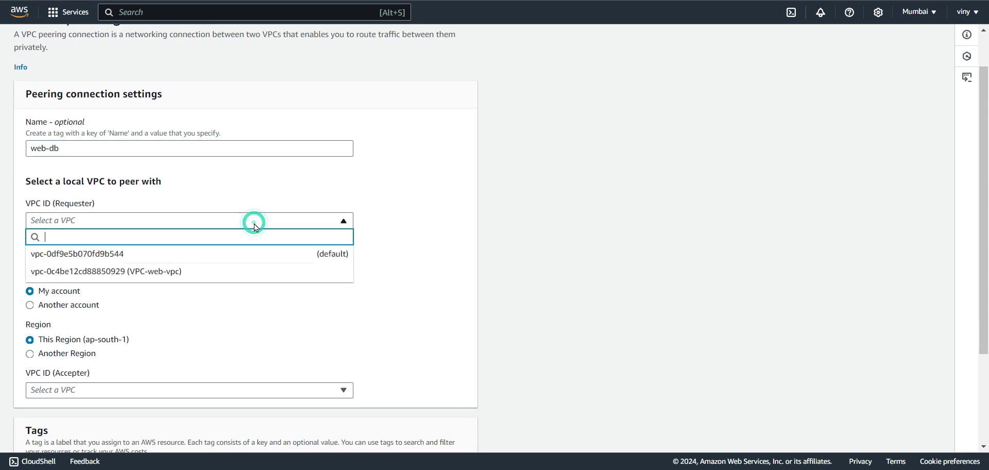
left_click(247, 277)
scroll(246, 278, "down", 2)
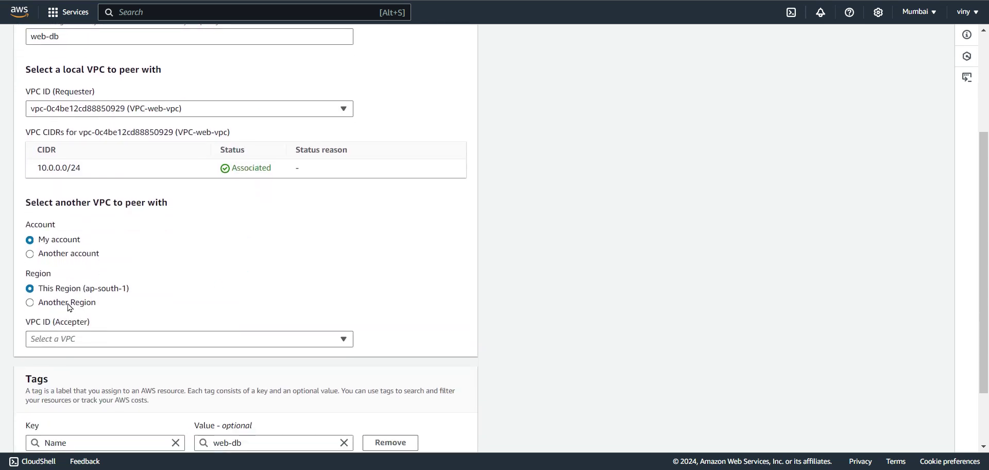
- Set the accepter VPC's location to another region, US East (Ohio) (us-east-2)
left_click(68, 303)
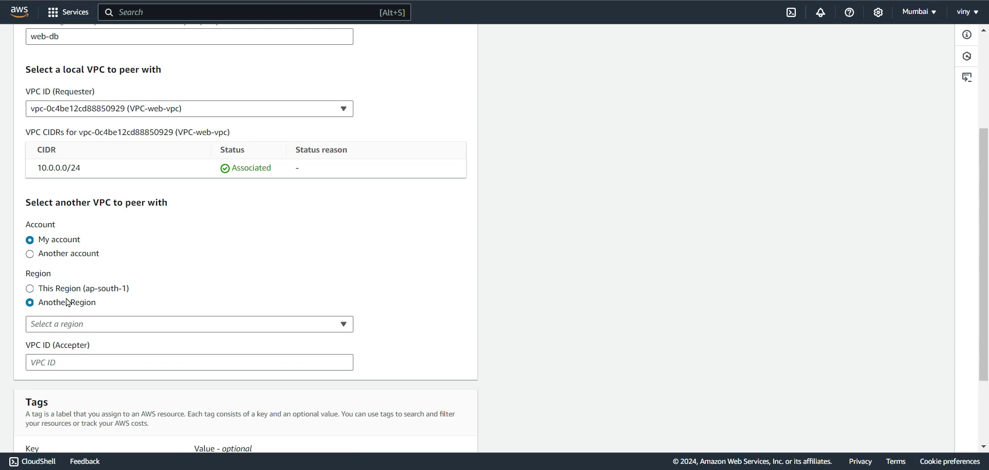
left_click(91, 324)
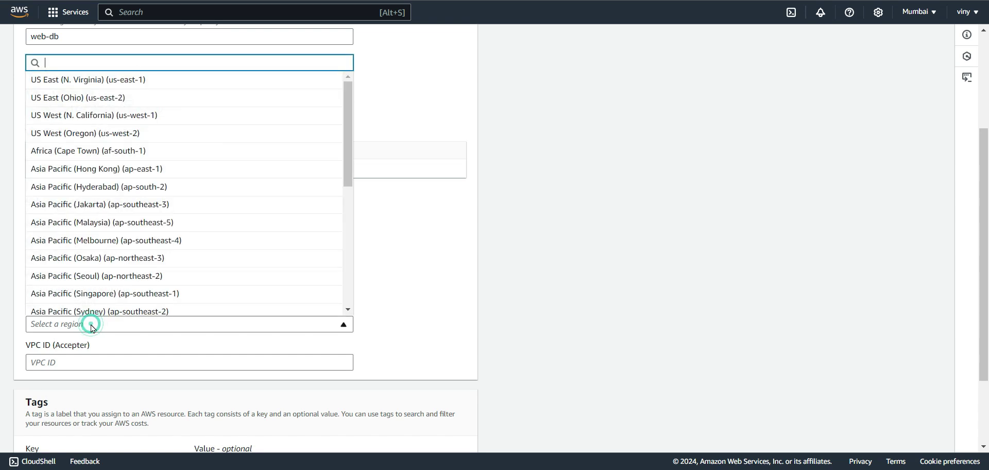
left_click(137, 99)
scroll(172, 259, "down", 2)
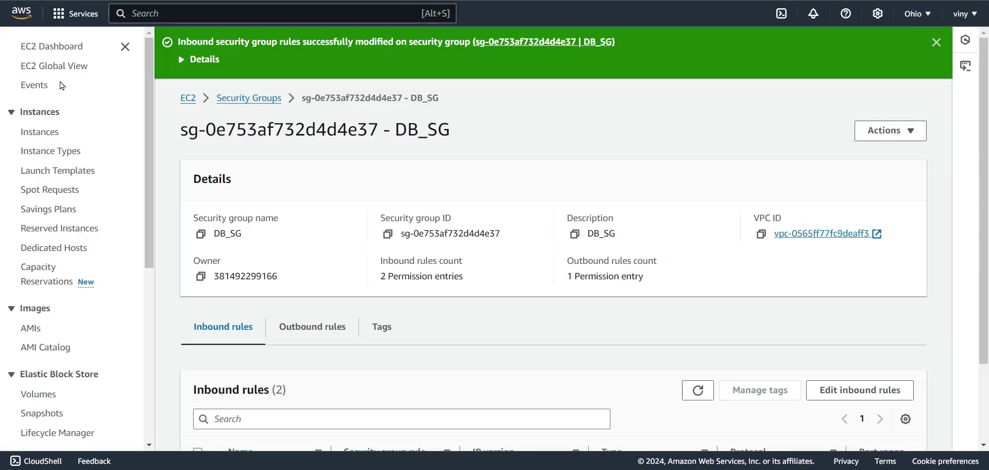
- Copy the VPC ID of VPC-db-vpc from the Ohio region's VPC list and paste it as the accepter VPC ID
left_click(21, 13)
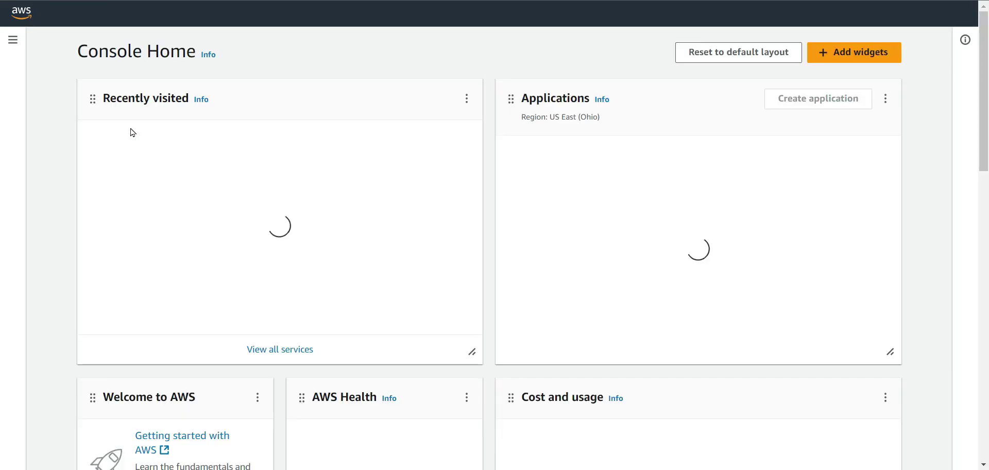
left_click(123, 163)
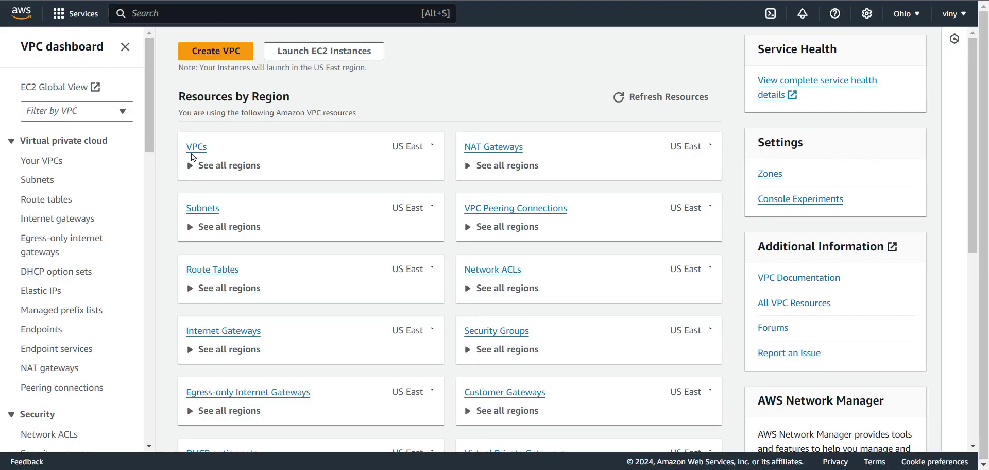
left_click(197, 147)
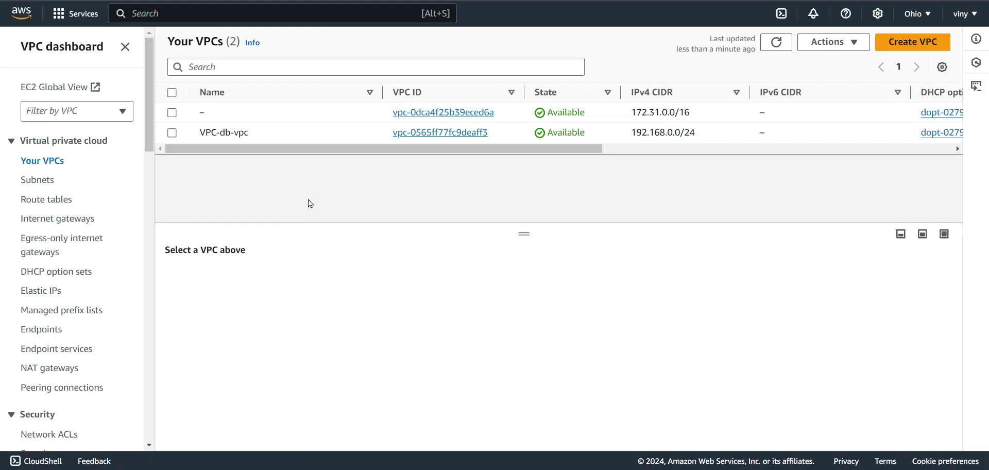
left_click_drag(386, 133, 491, 131)
key("ctrl+c")
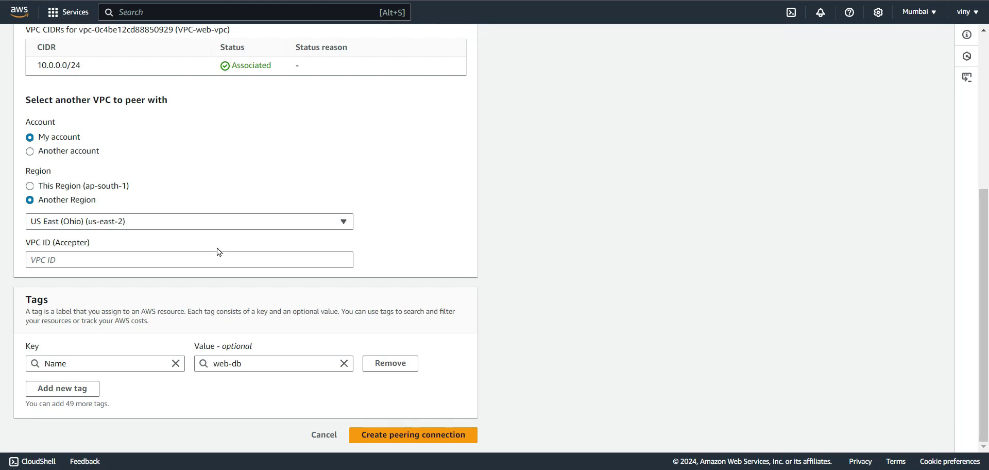
left_click(210, 257)
key("ctrl+v")
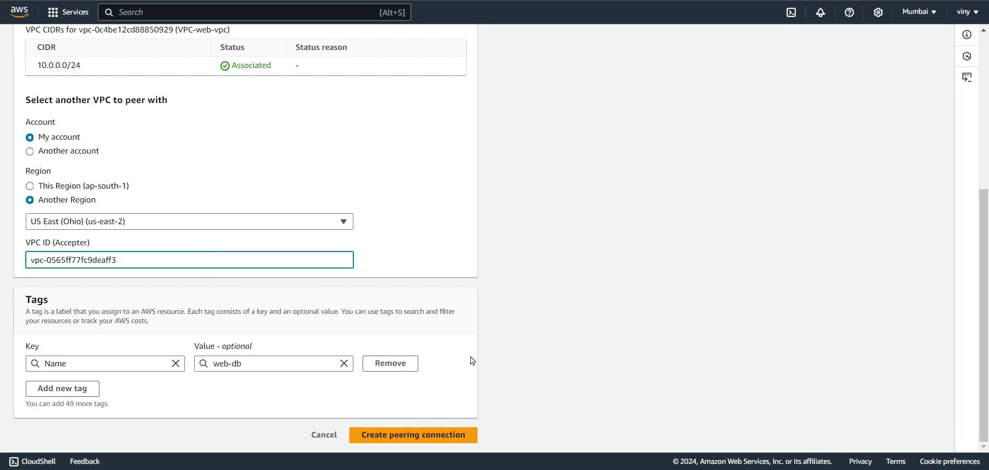
- Create the web-db peering connection and look through its details
left_click(434, 435)
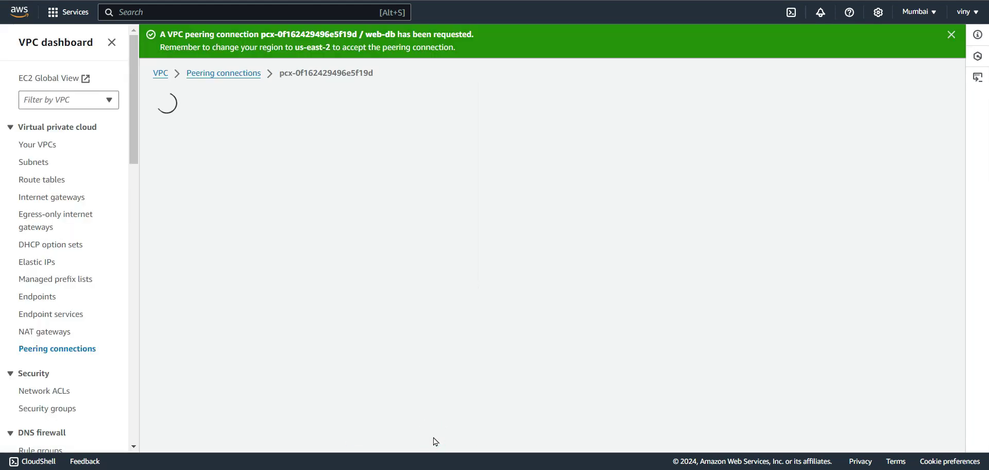
scroll(434, 332, "down", 2)
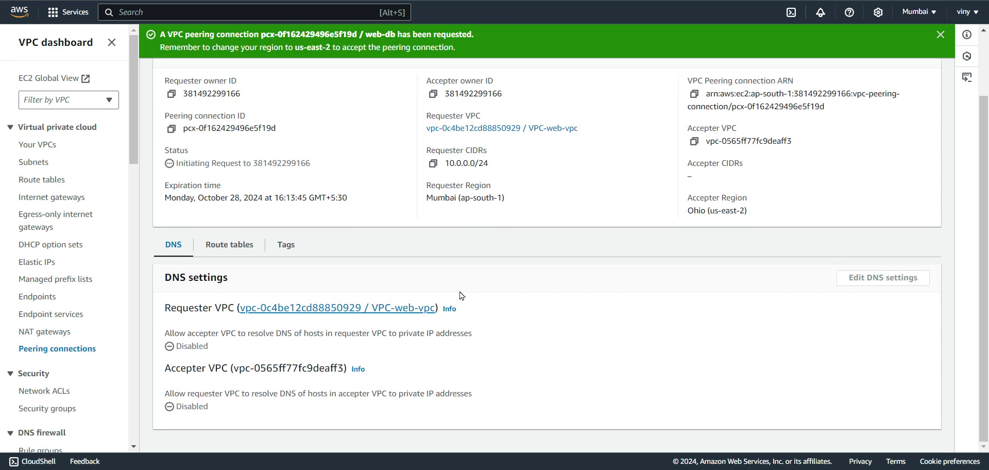
scroll(461, 296, "up", 2)
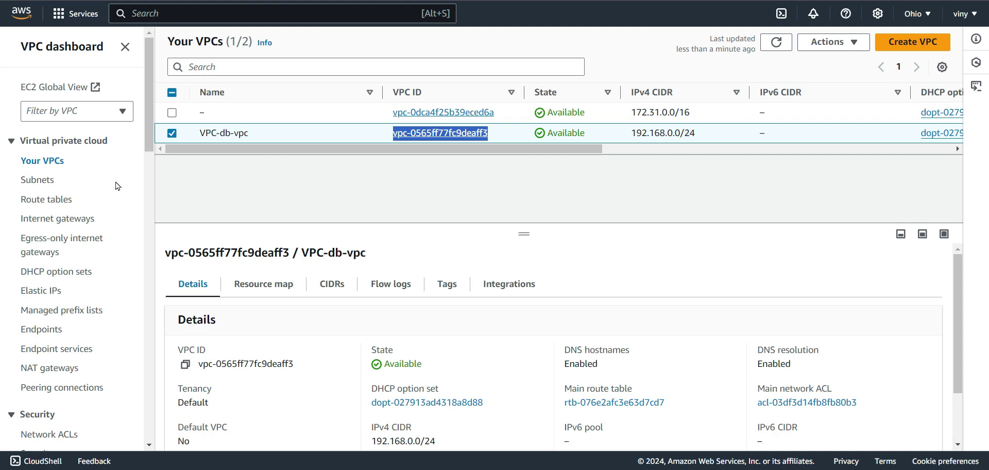
- Accept the pending VPC peering connection request for VPC-db-vpc in the Ohio region and refresh the peering connections list
scroll(92, 325, "down", 1)
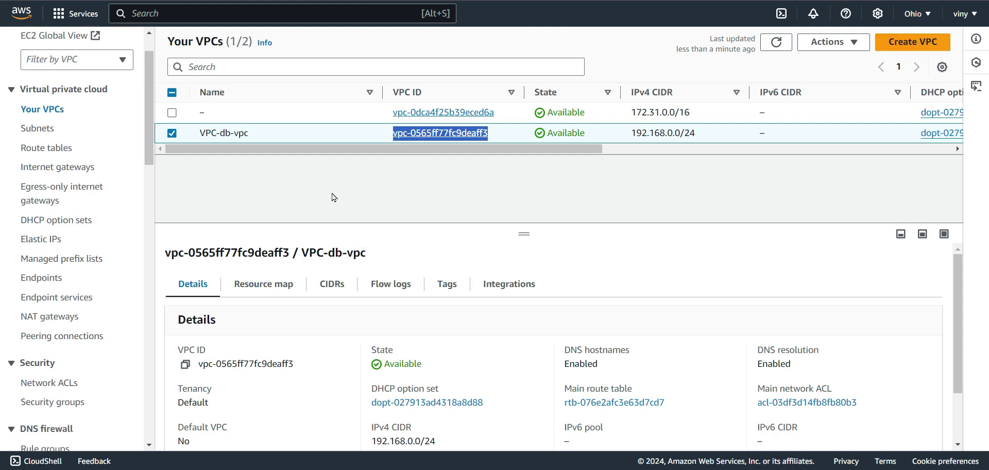
left_click(65, 336)
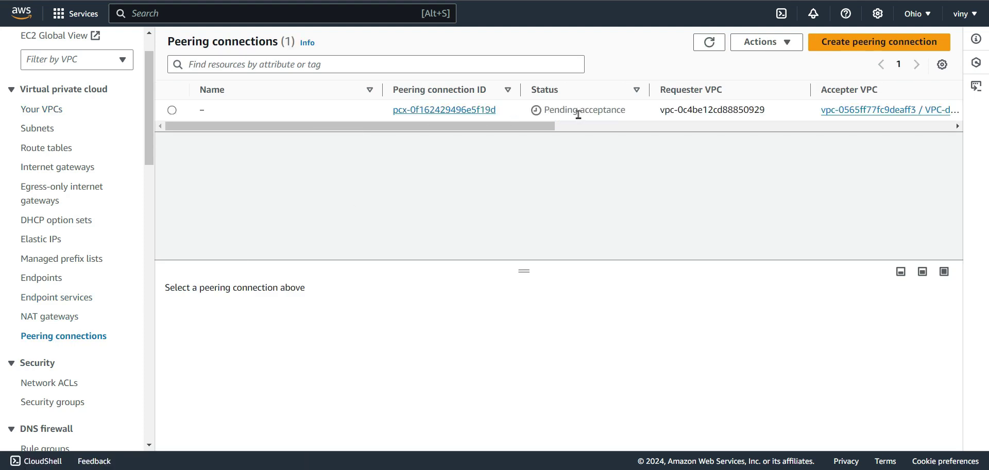
left_click(172, 110)
left_click(751, 49)
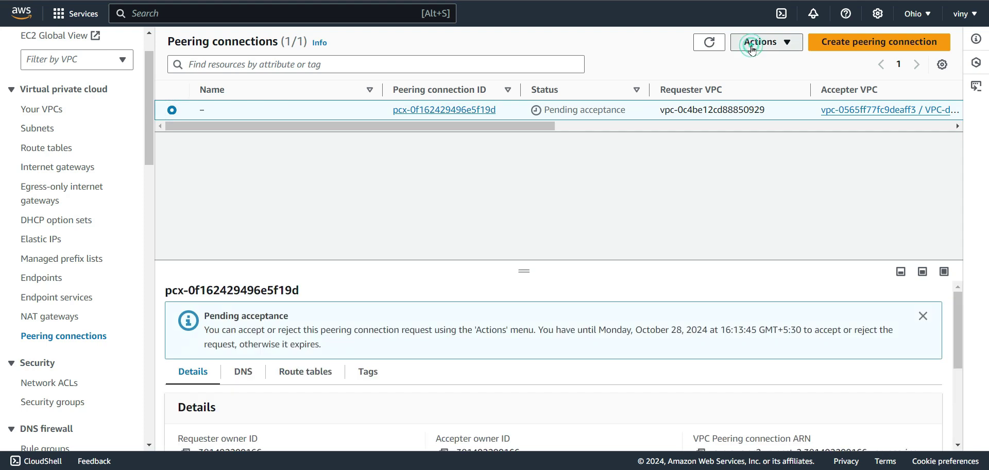
left_click(761, 77)
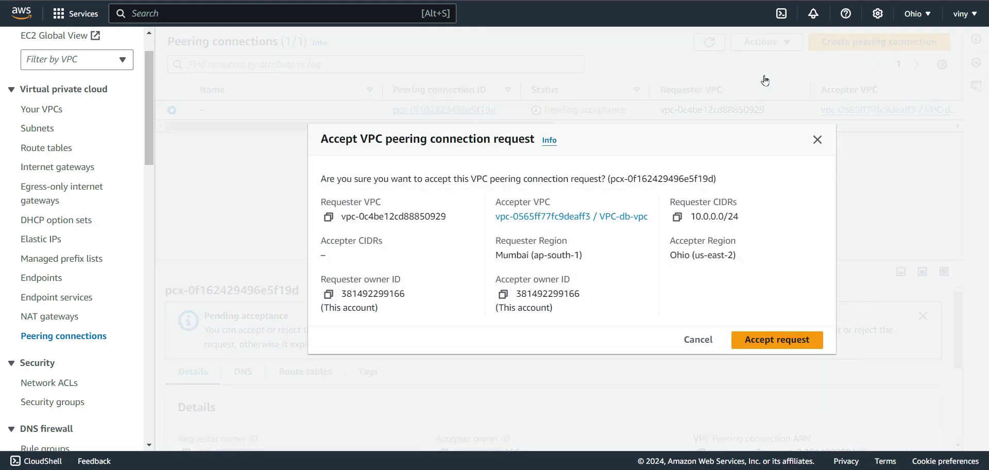
left_click(753, 344)
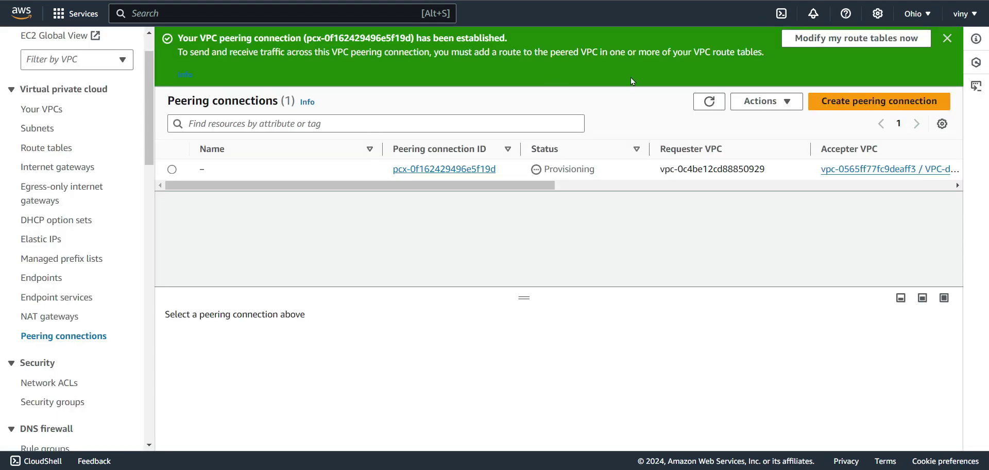
left_click(709, 100)
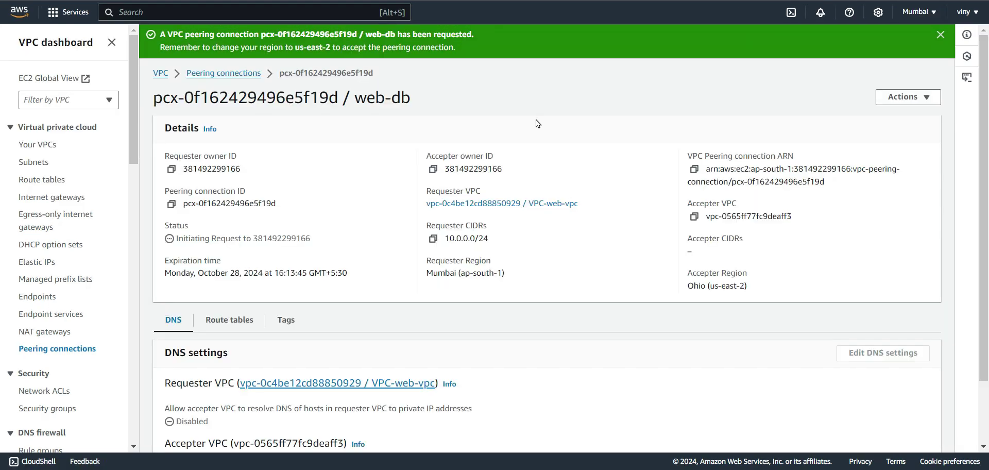
- Add a route with destination 192.168.0.0/16 to the VPC-web-rtb-public route table in the Mumbai region
scroll(268, 268, "down", 2)
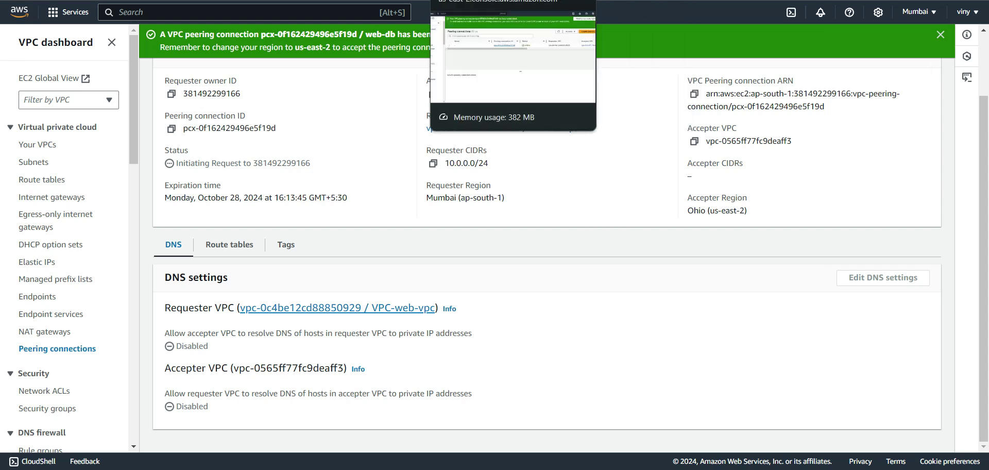
left_click(54, 180)
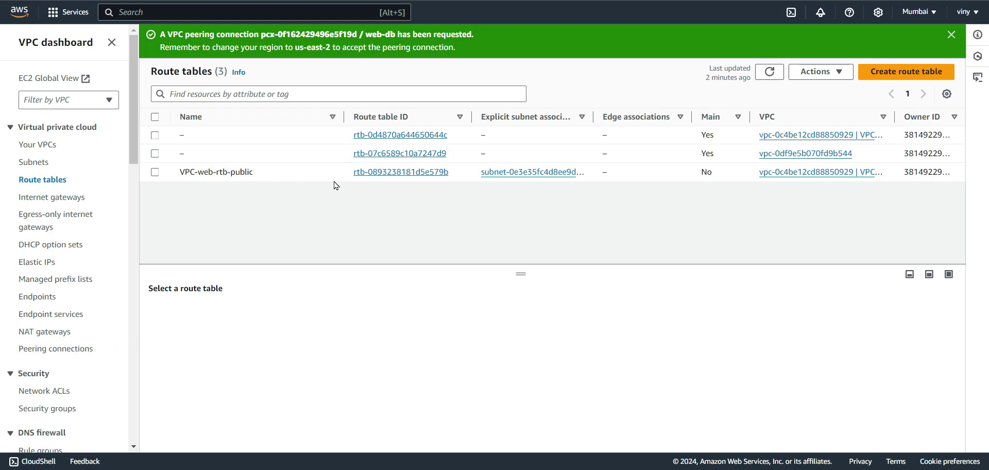
left_click(215, 170)
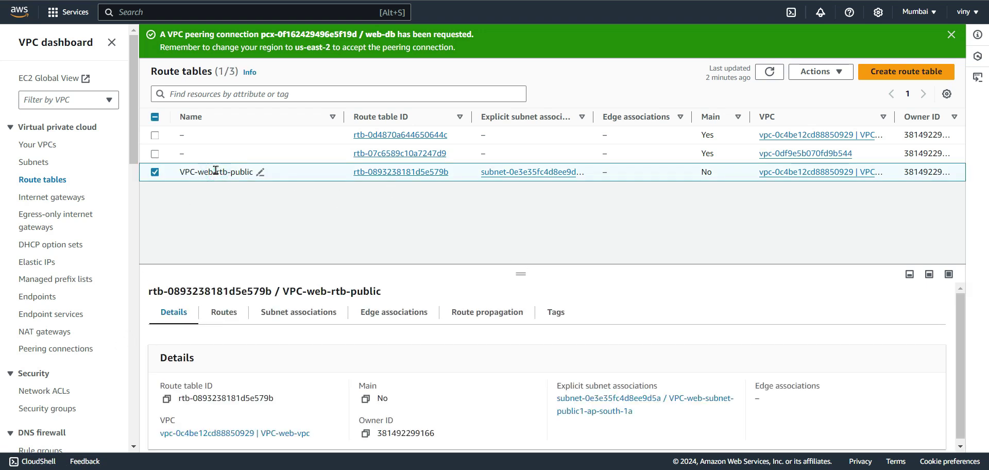
left_click(226, 313)
left_click_drag(512, 274, 530, 208)
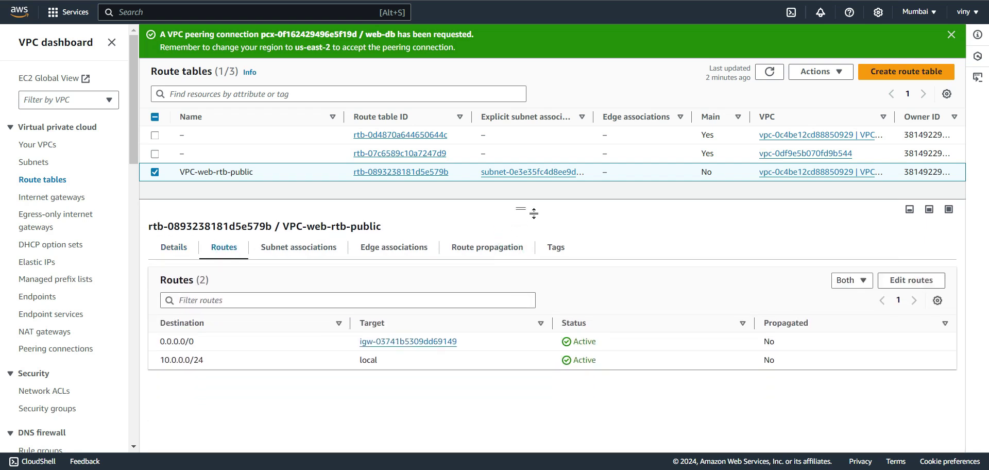
left_click(899, 283)
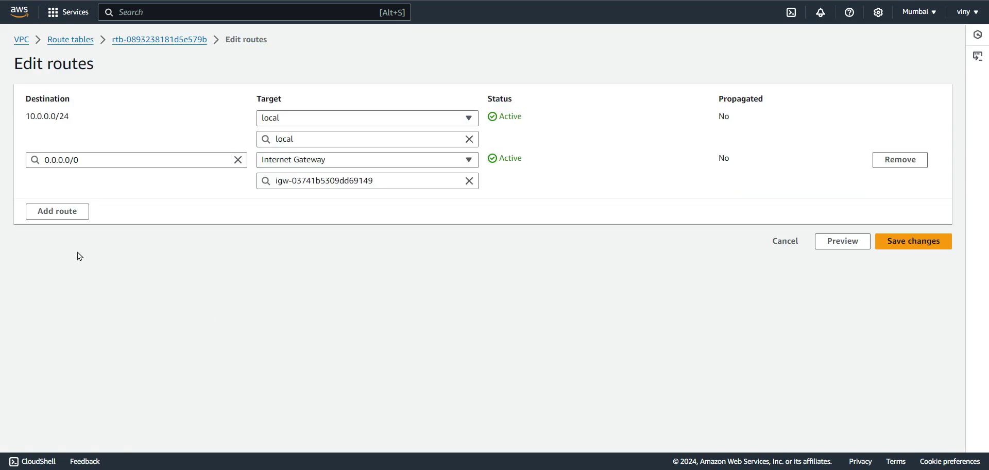
left_click(58, 211)
left_click(78, 204)
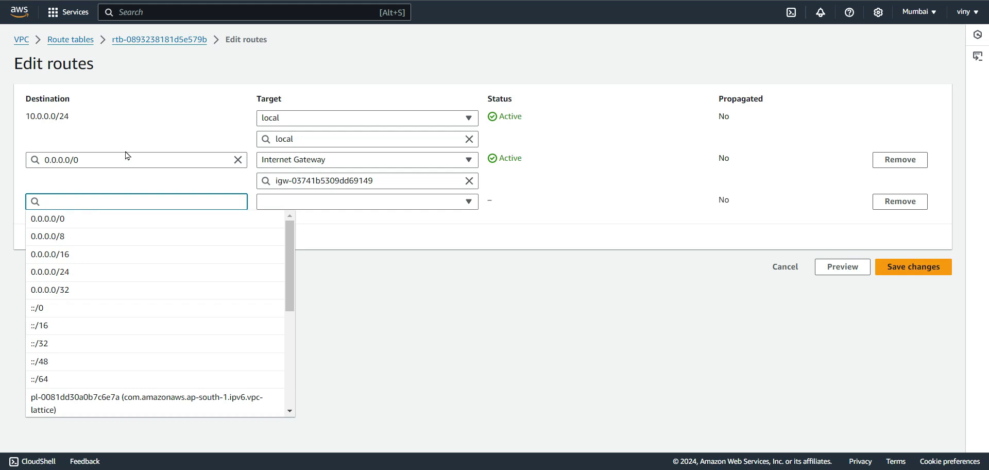
type("192")
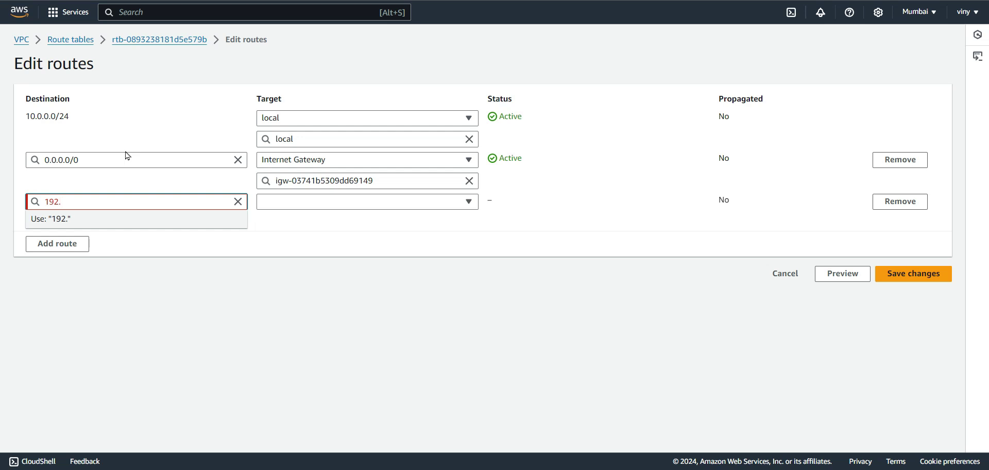
type(".168.0.0/16")
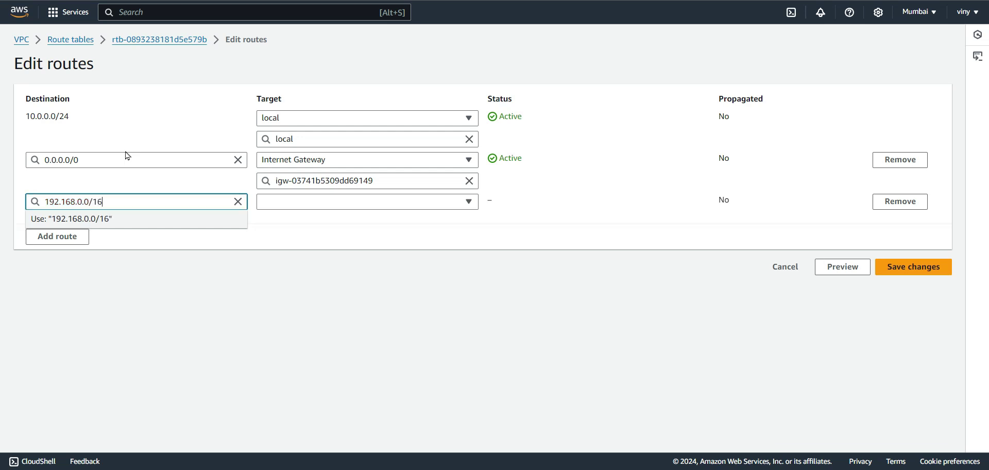
- Target the new 192.168.0.0/16 route at the web-db peering connection and save the route changes
left_click(317, 205)
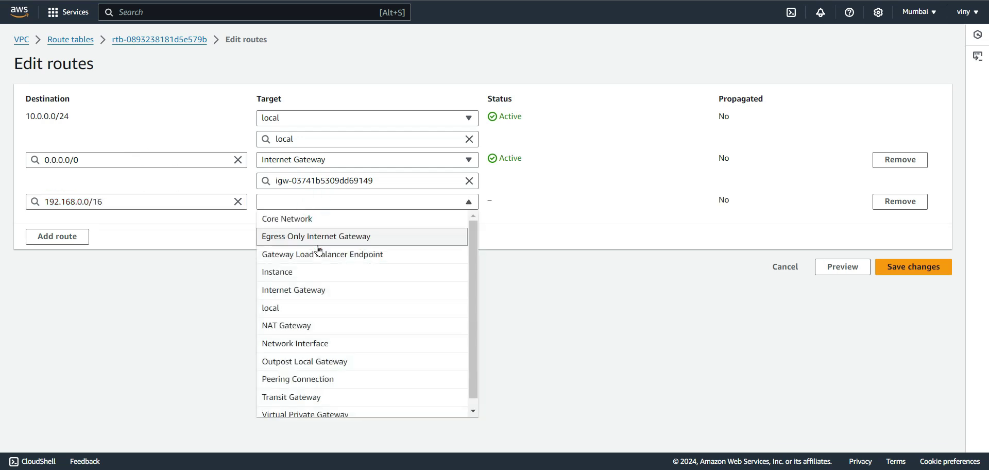
left_click(336, 381)
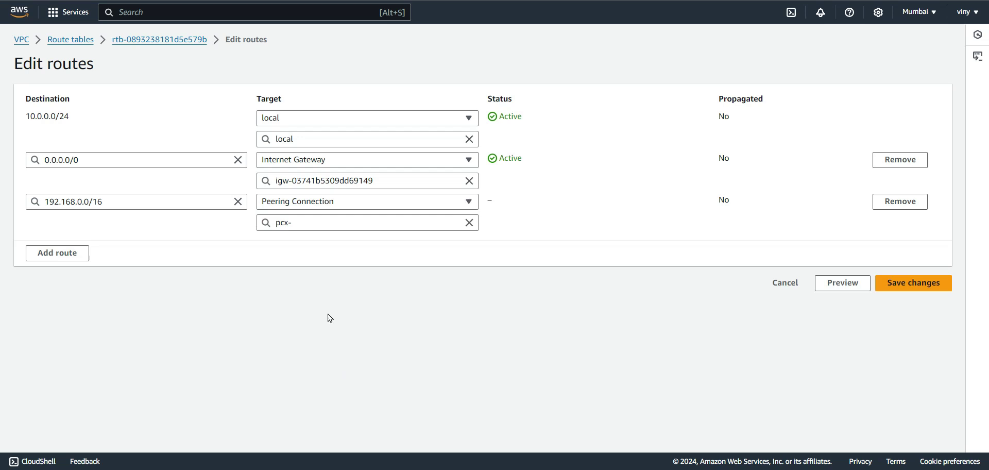
left_click(335, 222)
left_click(350, 257)
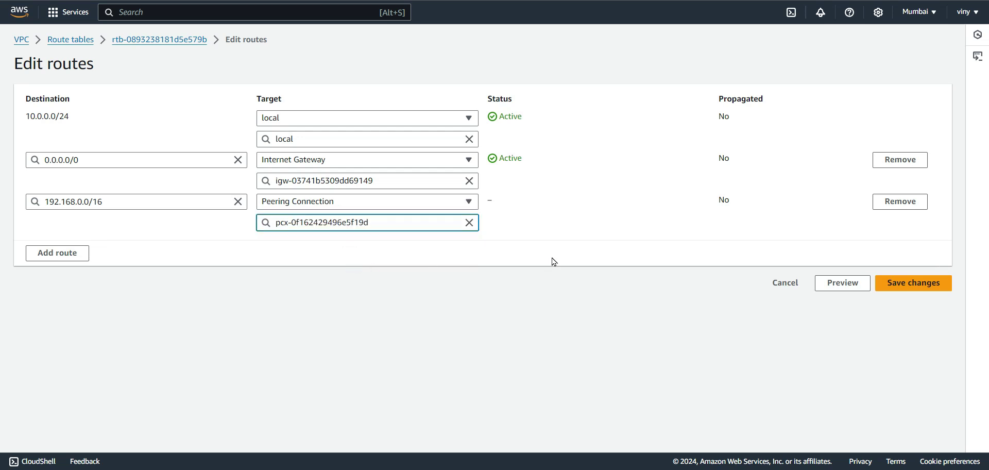
key("ctrl+Tab")
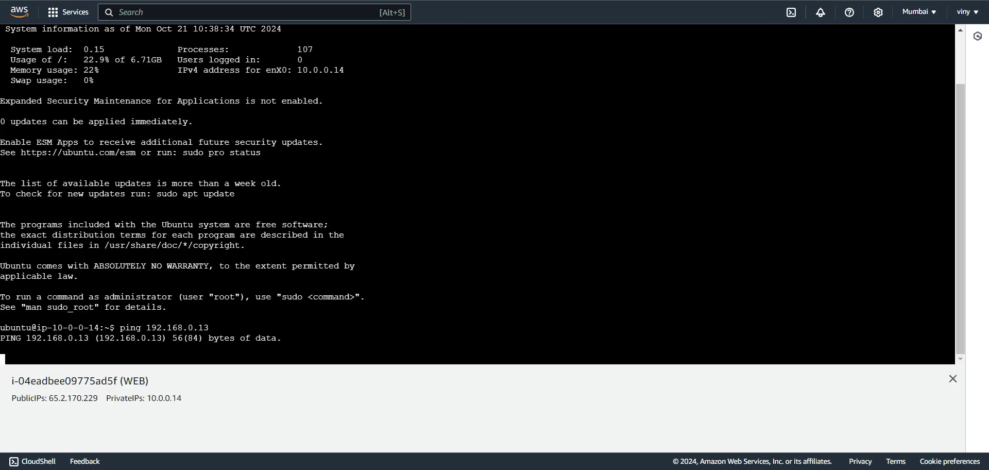
key("ctrl+shift+Tab")
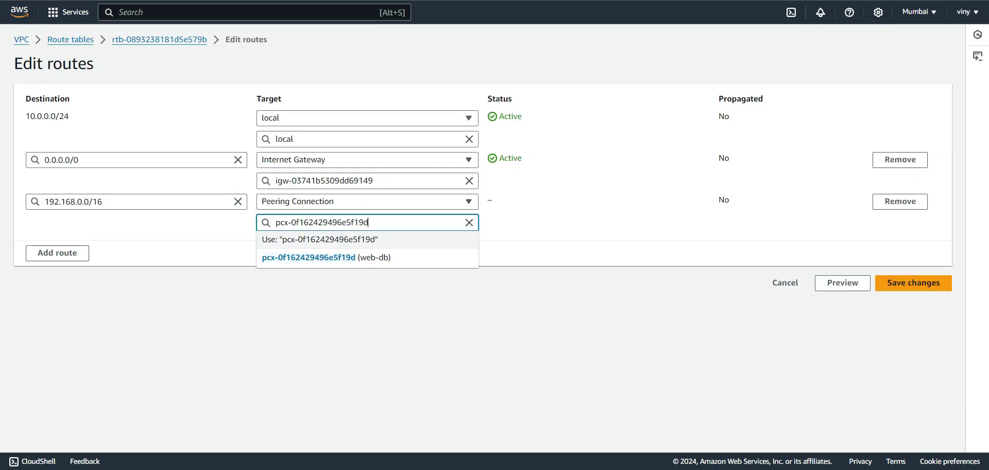
left_click(893, 288)
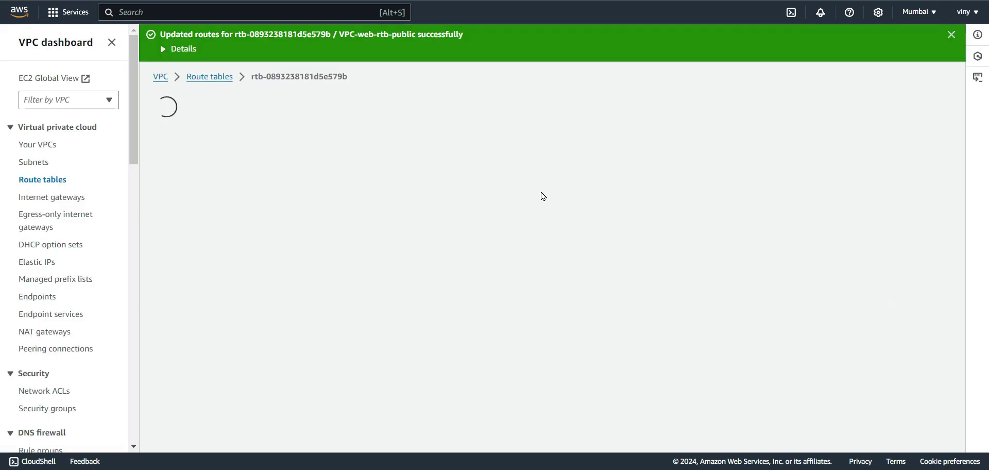
- Change the peering route's destination in VPC-web-rtb-public to 192.168.0.0/24 and save the routes
key("ctrl+Tab")
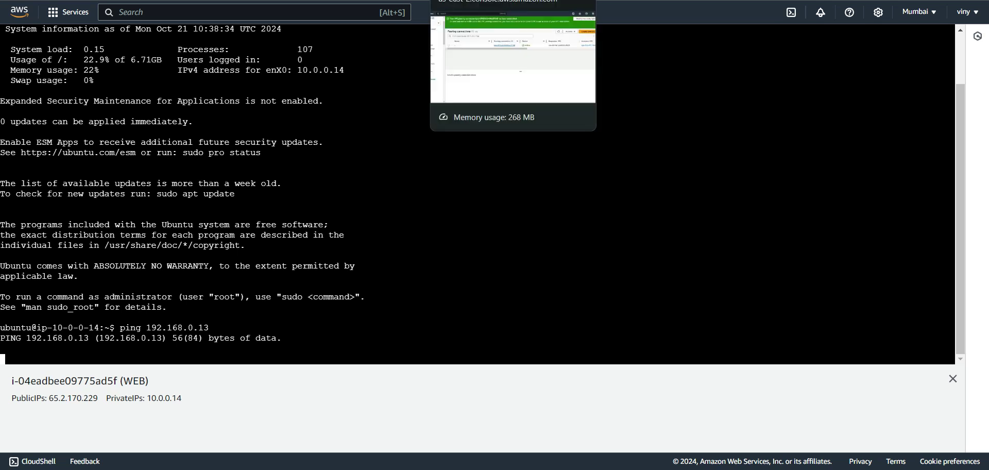
left_click(257, 0)
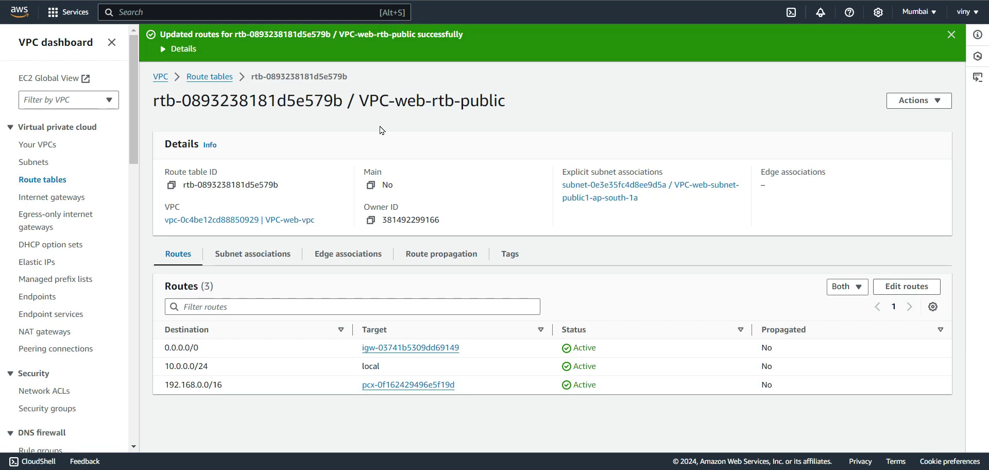
left_click(896, 293)
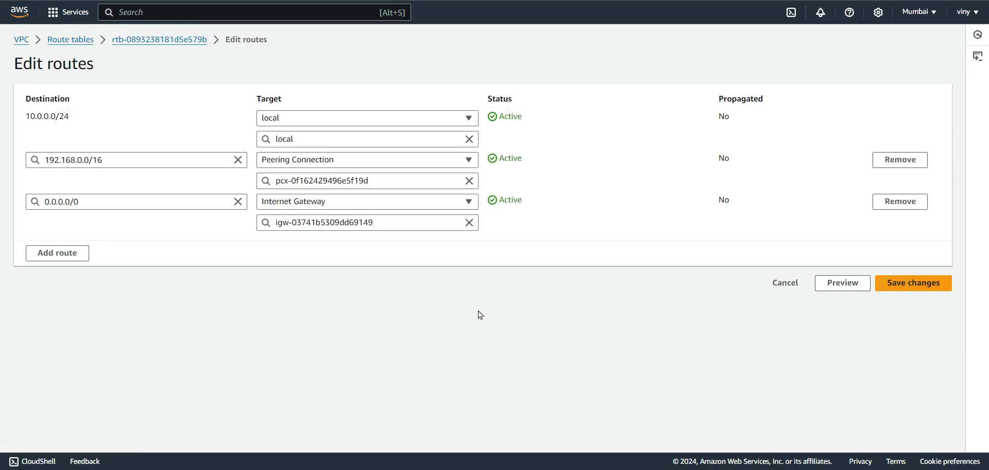
left_click(122, 157)
key("BackSpace")
key("BackSpace")
type("24")
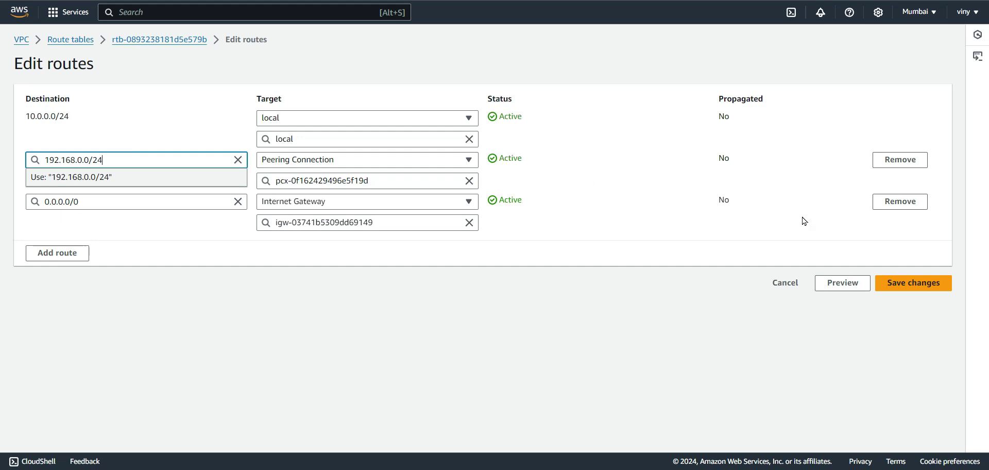
left_click(900, 282)
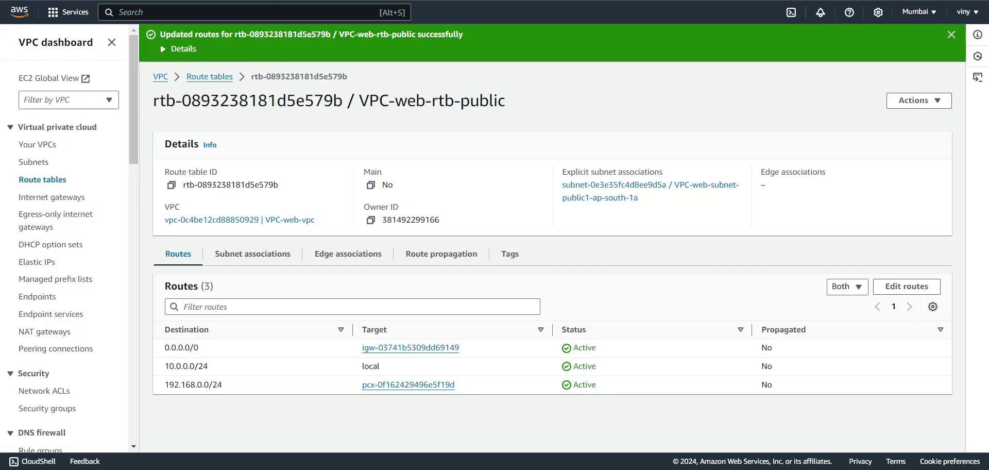
- Stop the running ping in the WEB instance's terminal and rerun ping 192.168.0.13
key("ctrl+Tab")
left_click(502, 250)
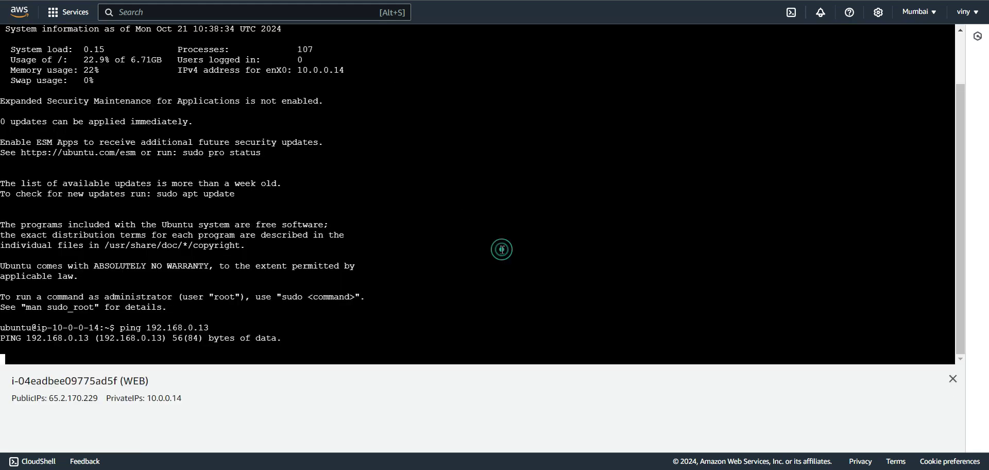
key("Return")
key("ctrl+x")
key("ctrl+c")
key("Up")
key("Return")
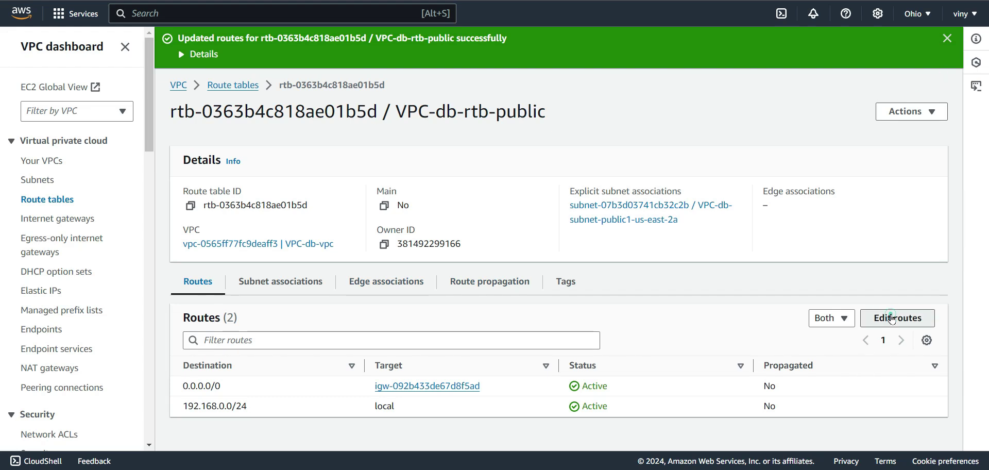
- Add a route with destination 10.0.0.0/24 to the VPC-db-rtb-public route table in the Ohio region
left_click(882, 320)
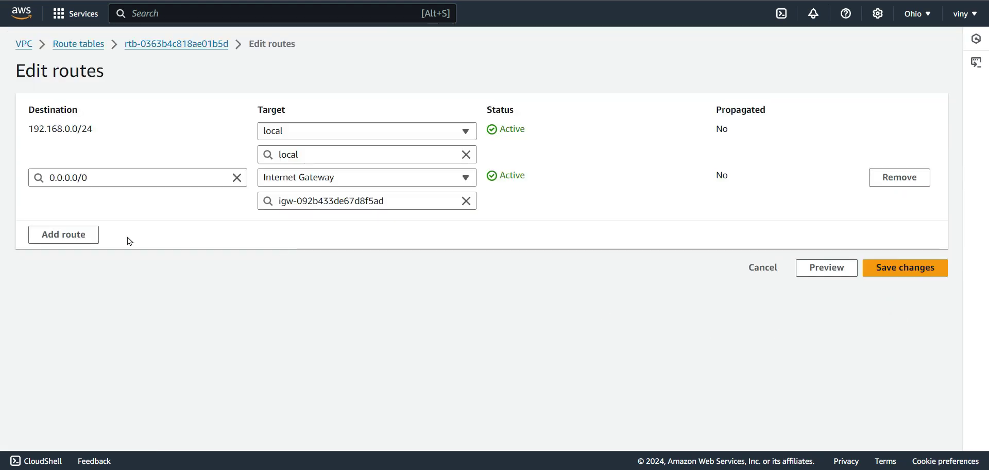
left_click(82, 237)
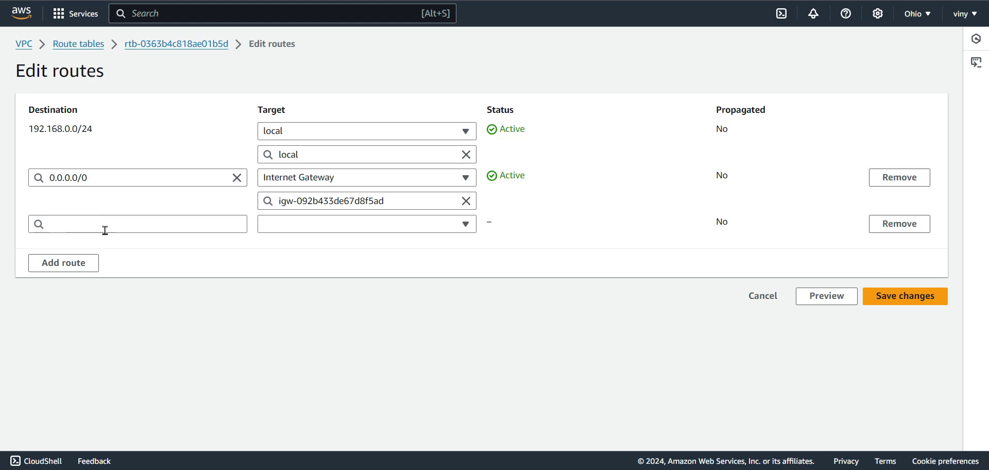
left_click(103, 225)
type("10.")
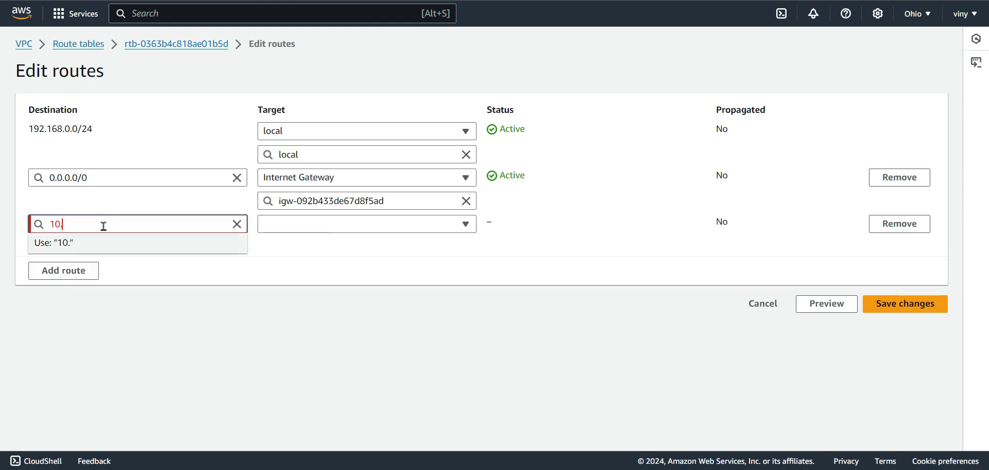
type("0.0.0/24")
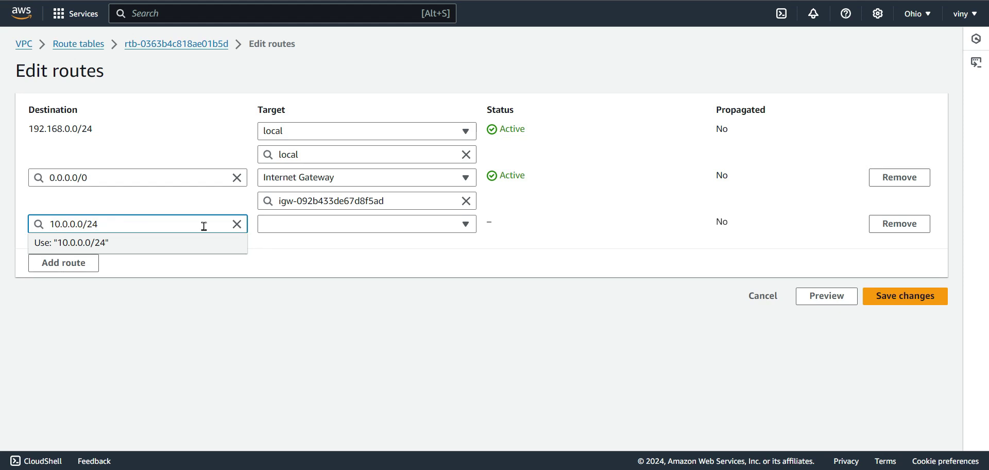
- Set the 10.0.0.0/24 route's target to the peering connection pcx-0f162429496e5f19d
left_click(289, 232)
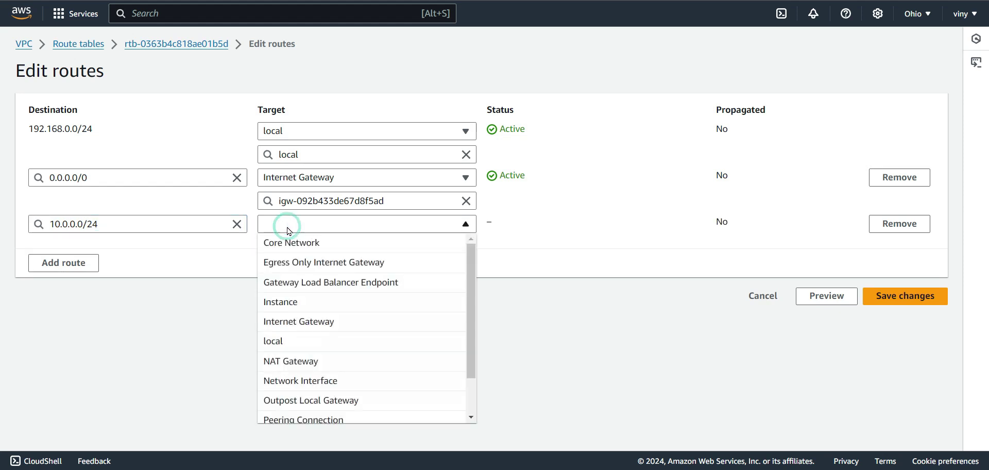
left_click(304, 418)
left_click(360, 250)
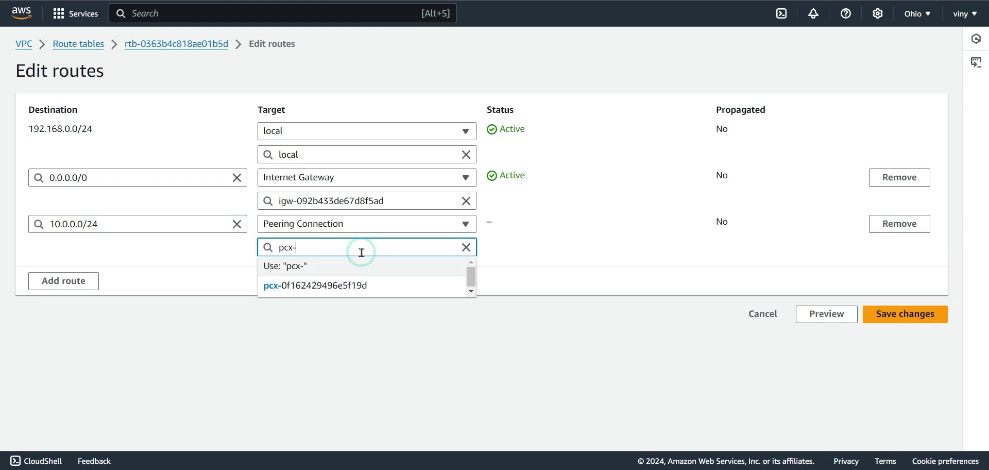
left_click(368, 286)
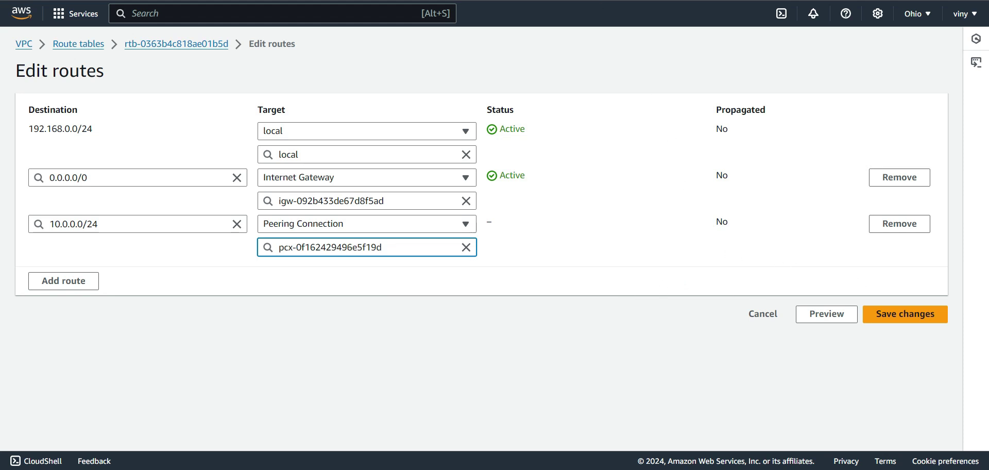
left_click(572, 1)
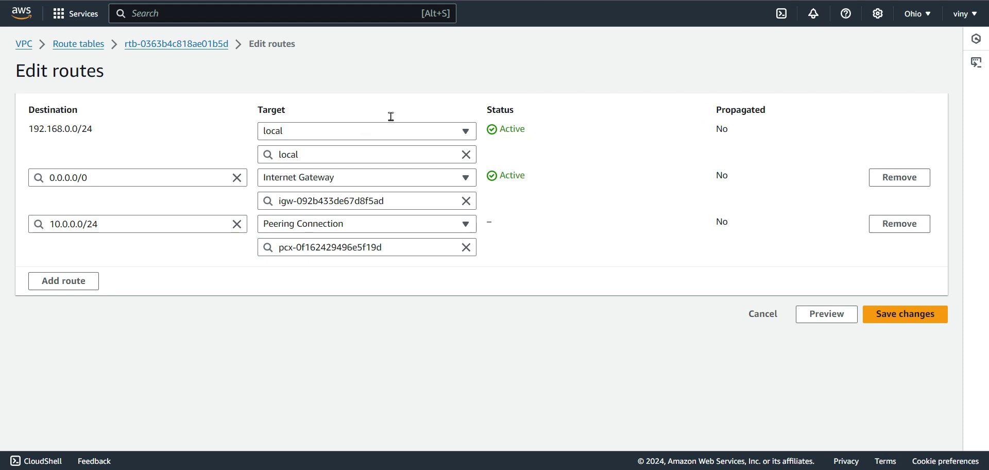
- Check the running pings in the DB and WEB terminals, and save the edited routes of the VPC-db-rtb-public route table
left_click(463, 0)
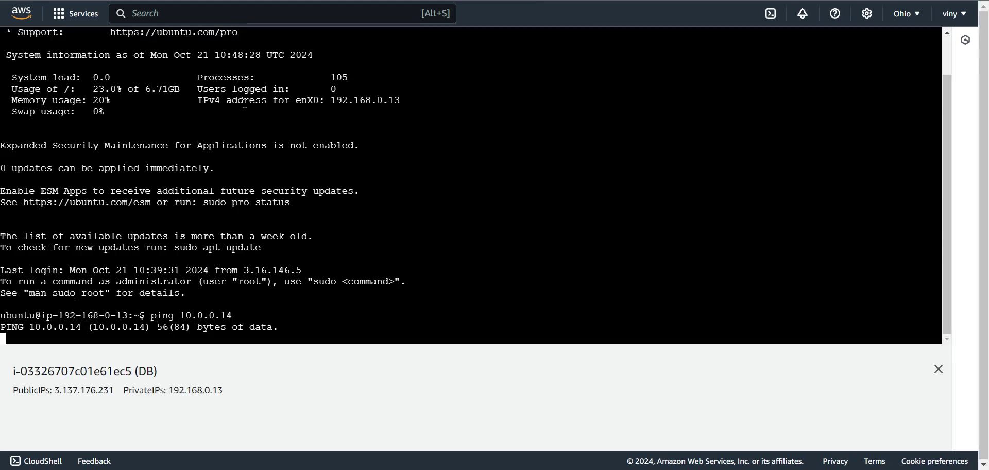
key("ctrl+Tab")
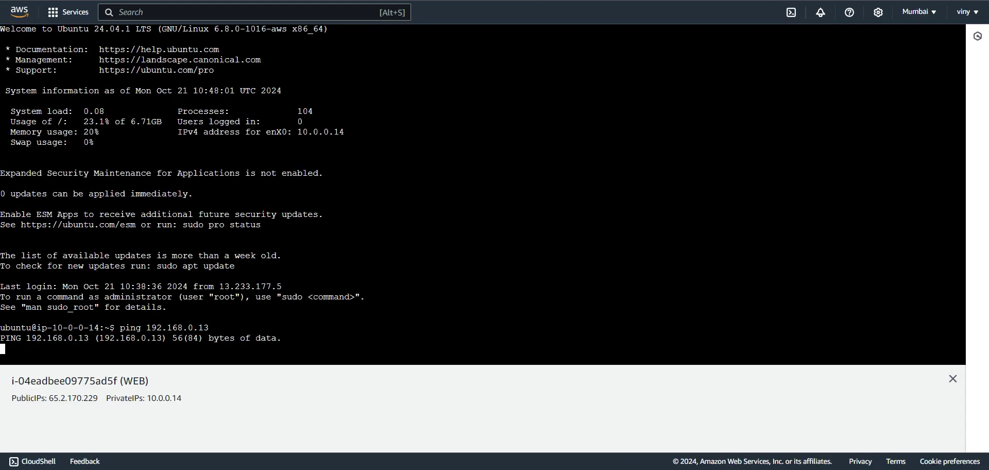
key("ctrl+Tab")
left_click(900, 316)
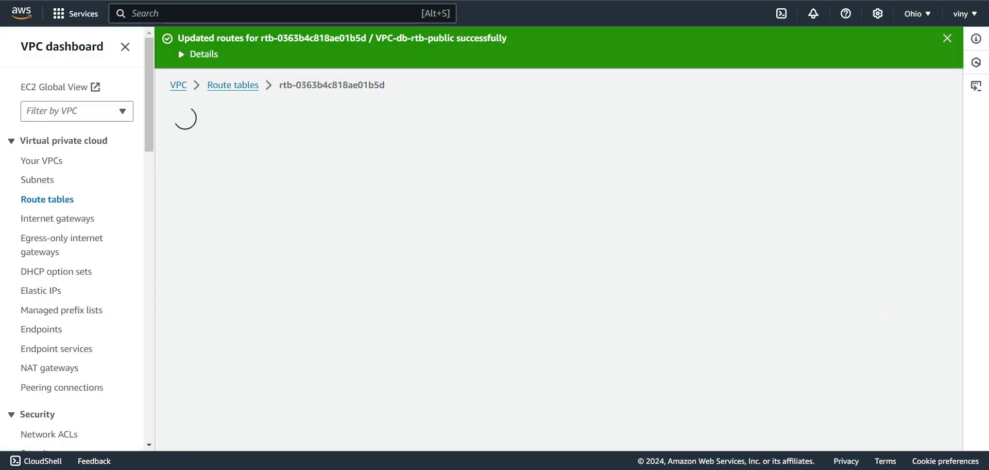
- Examine the ping output in the WEB and DB instance terminals for replies from the other instance's private IP
left_click(438, 0)
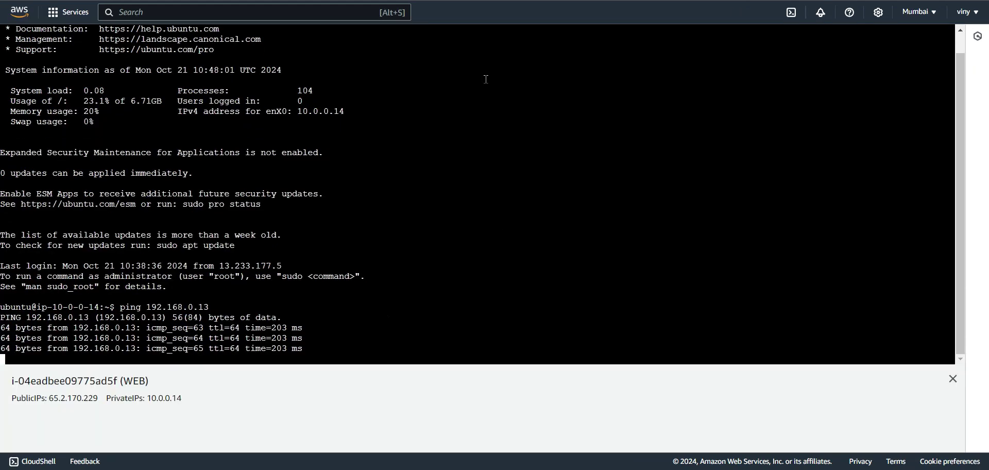
left_click(732, 1)
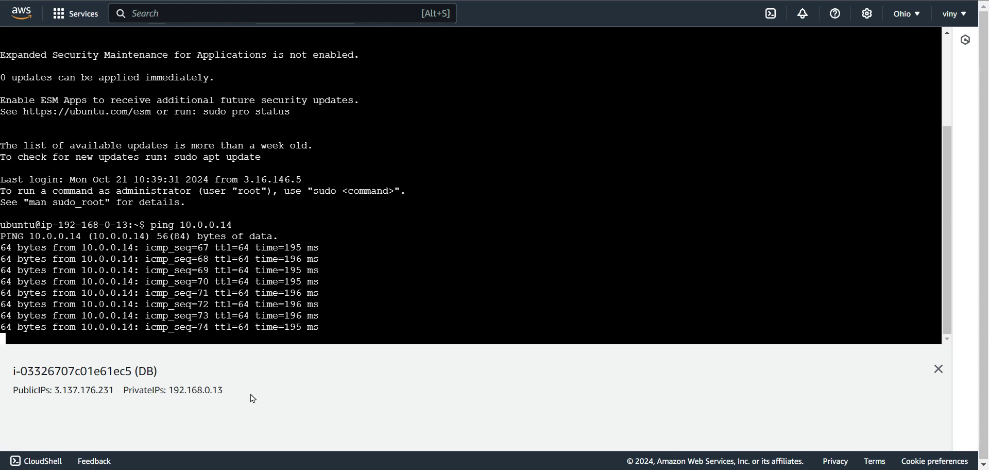
key("ctrl+Tab")
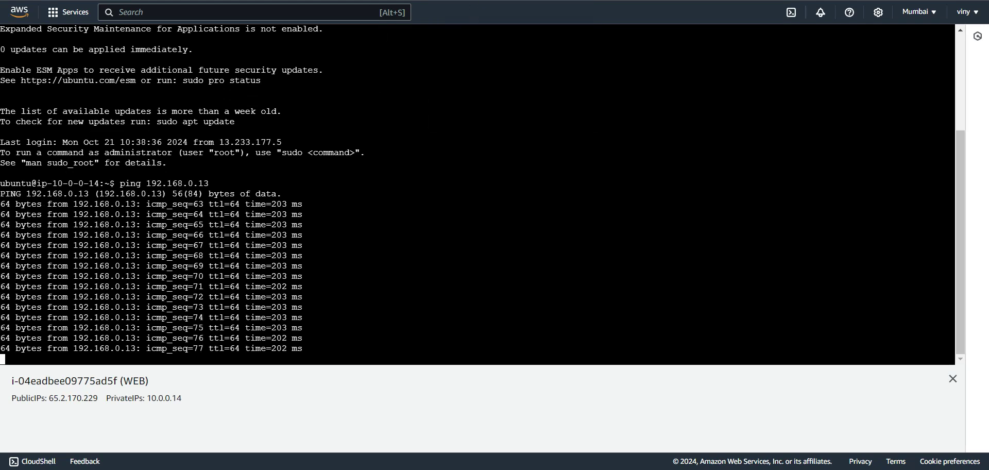
key("ctrl+Tab")
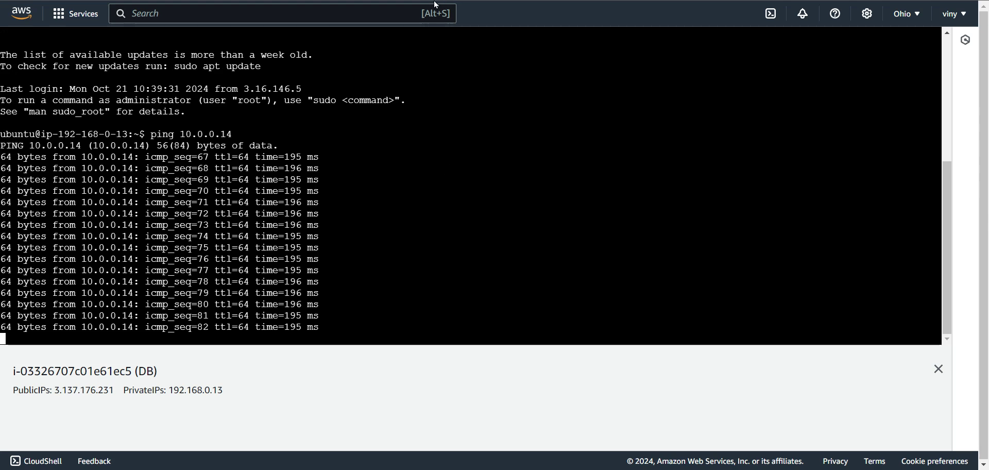
- Review the peering routes in the VPC-web-rtb-public and VPC-db-rtb-public route tables
key("ctrl+Tab")
key("ctrl+Tab")
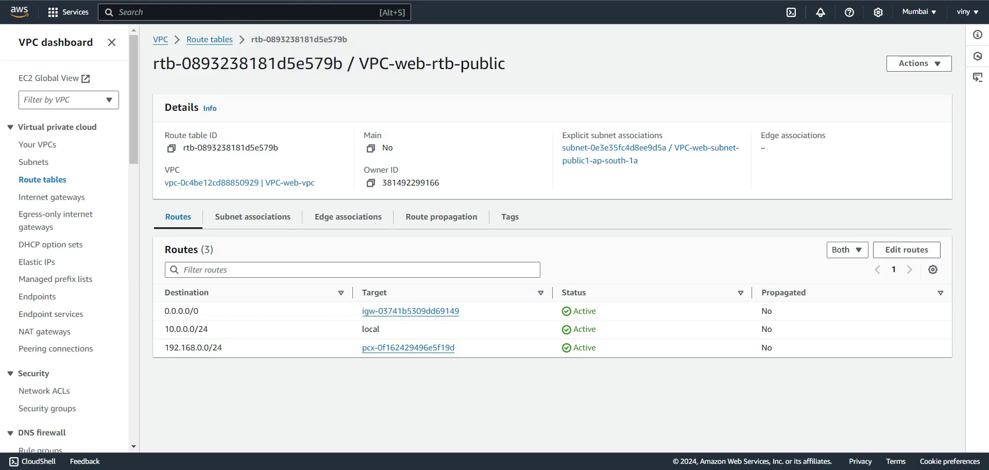
key("ctrl+Tab")
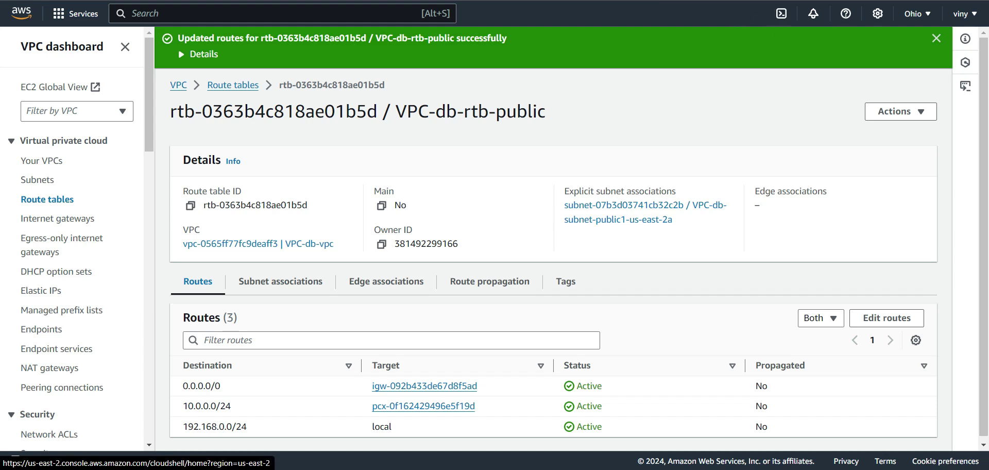
key("ctrl+Tab")
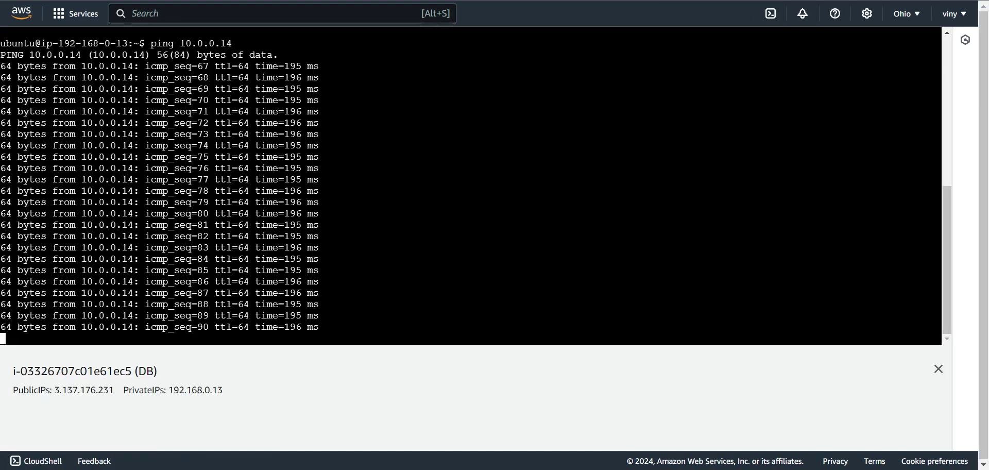
key("ctrl+shift+Tab")
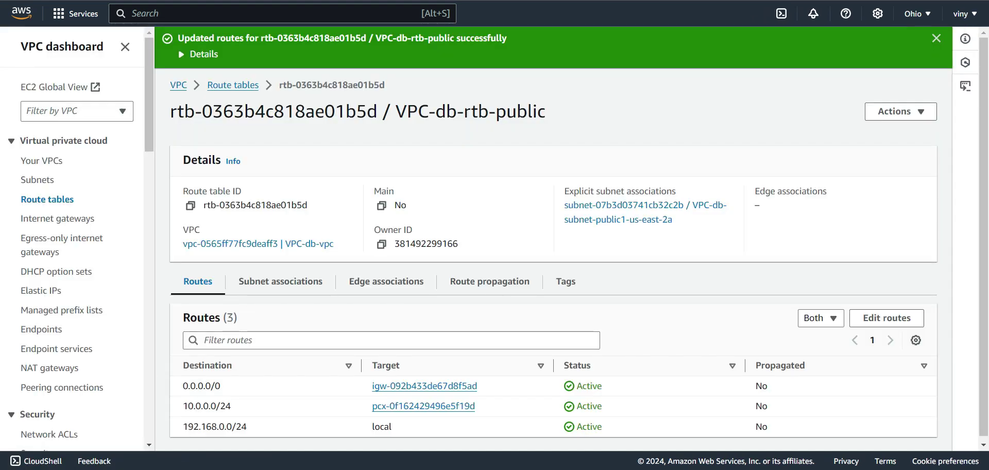
key("ctrl+shift+Tab")
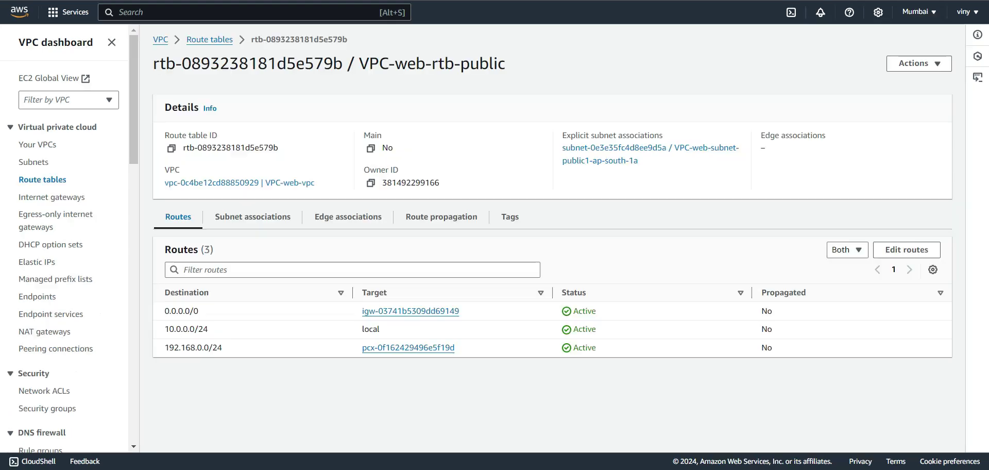